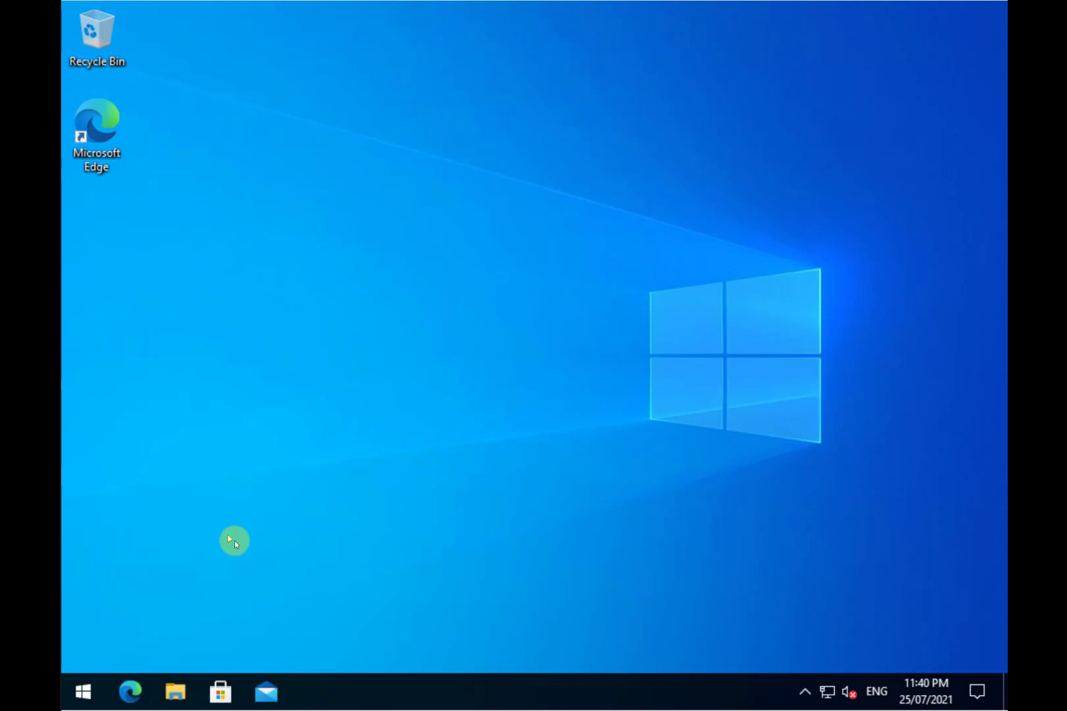
Step: Launch putty from the Downloads folder to confirm it runs, then close both PuTTY and File Explorer
{"action": "left_click", "coordinate": [175, 691]}
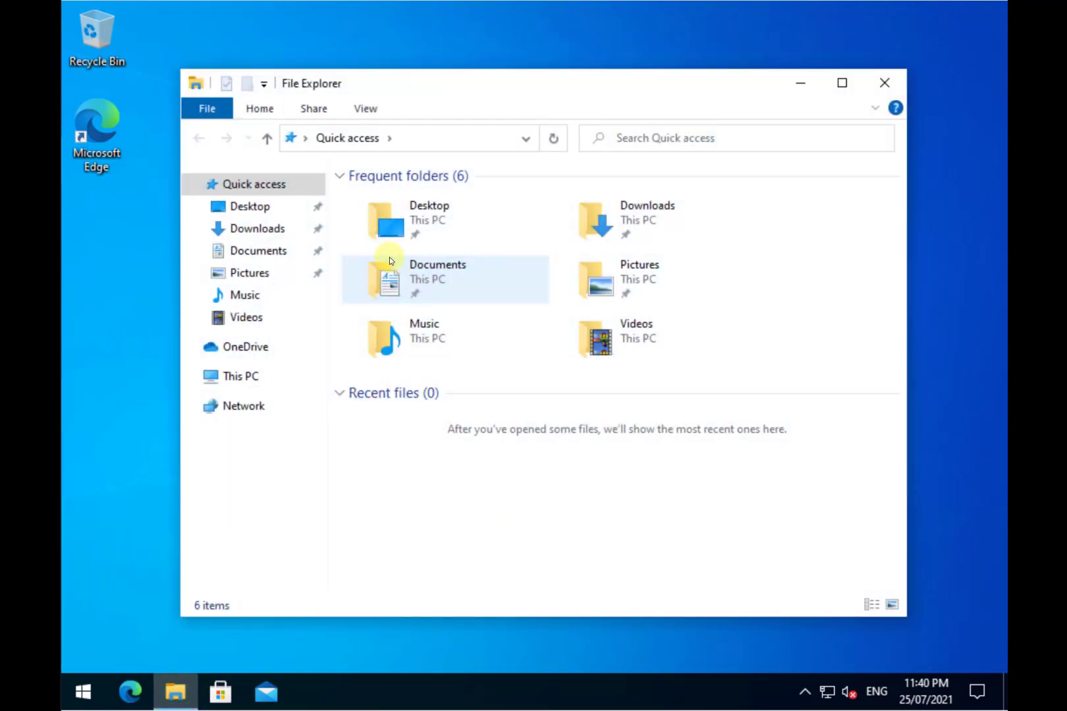
{"action": "left_click", "coordinate": [273, 234]}
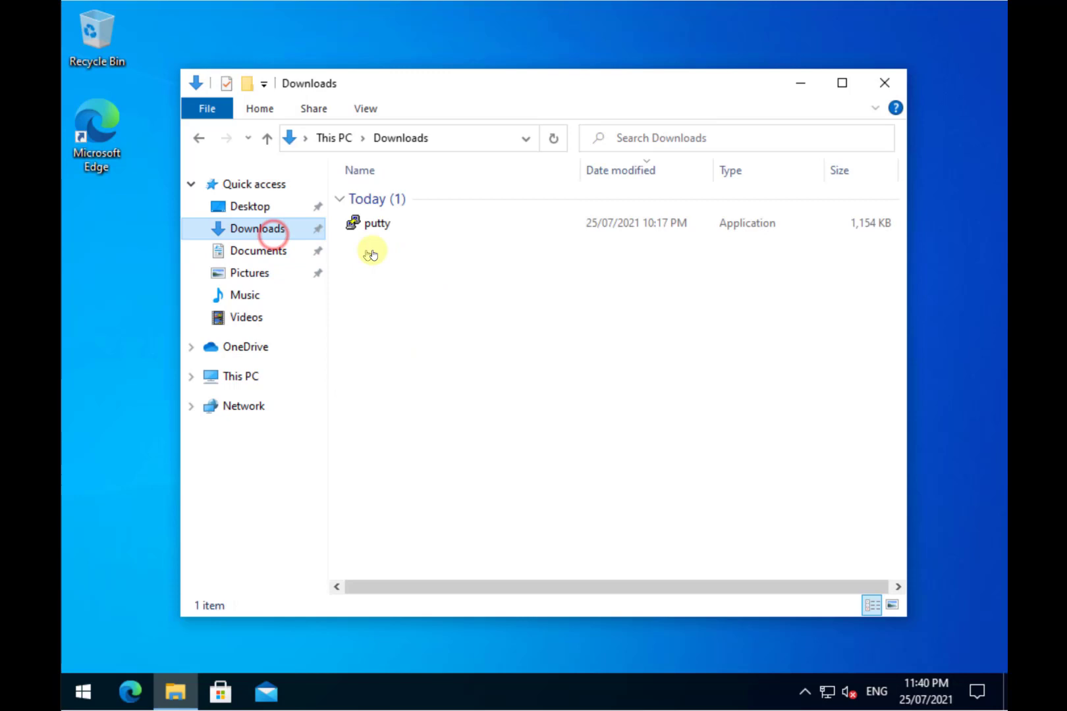
{"action": "left_click", "coordinate": [372, 230]}
{"action": "double_click", "coordinate": [372, 230]}
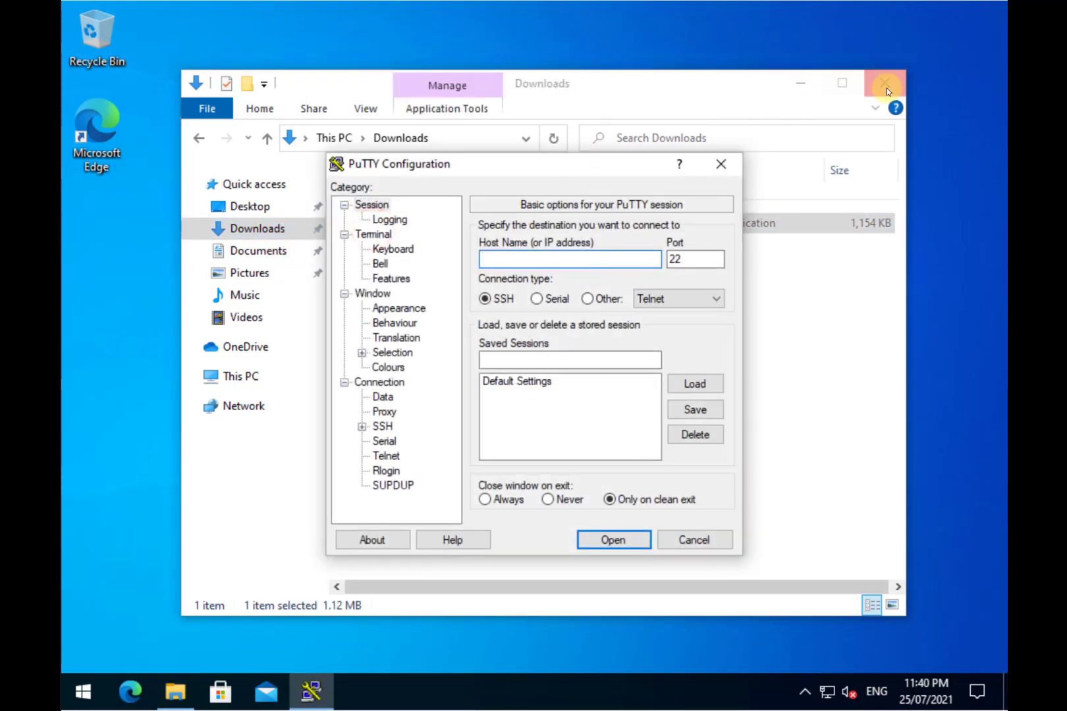
{"action": "left_click", "coordinate": [887, 88]}
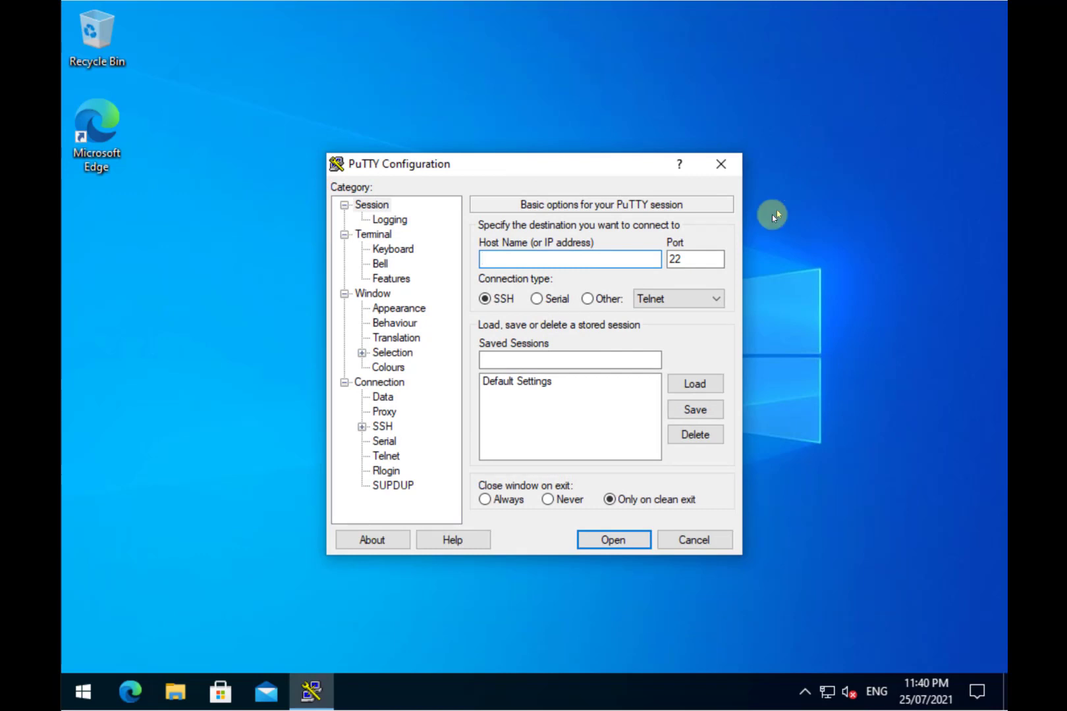
{"action": "left_click", "coordinate": [721, 165]}
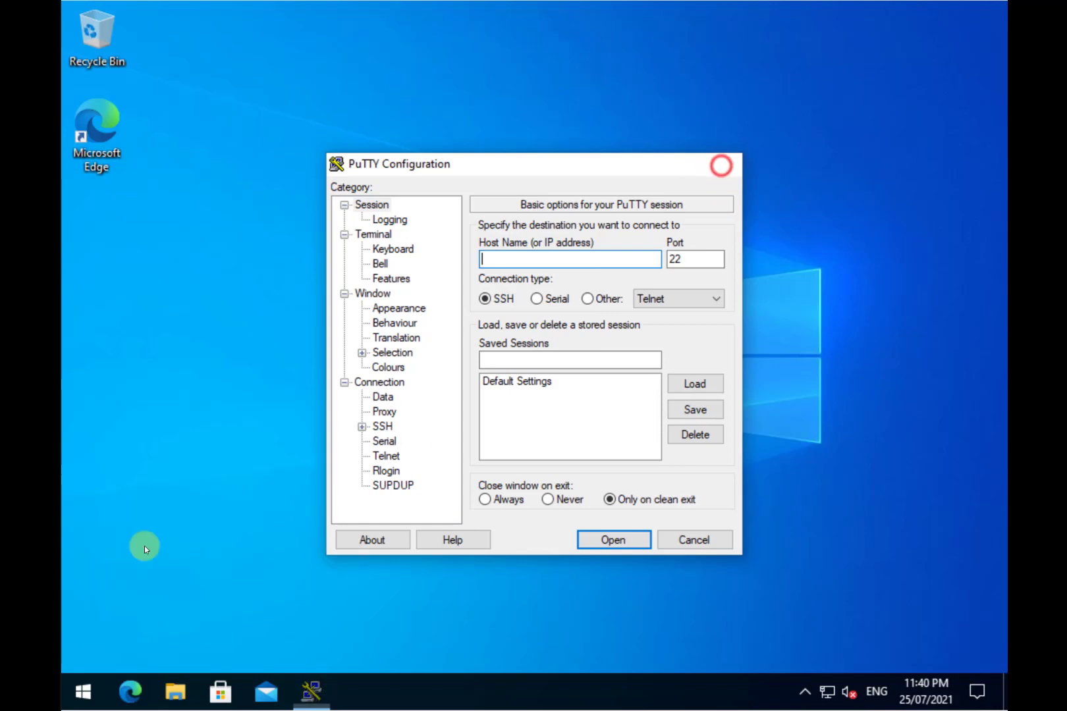
Step: Sign out of the current Windows account through the Start menu's account picture
{"action": "left_click", "coordinate": [79, 693]}
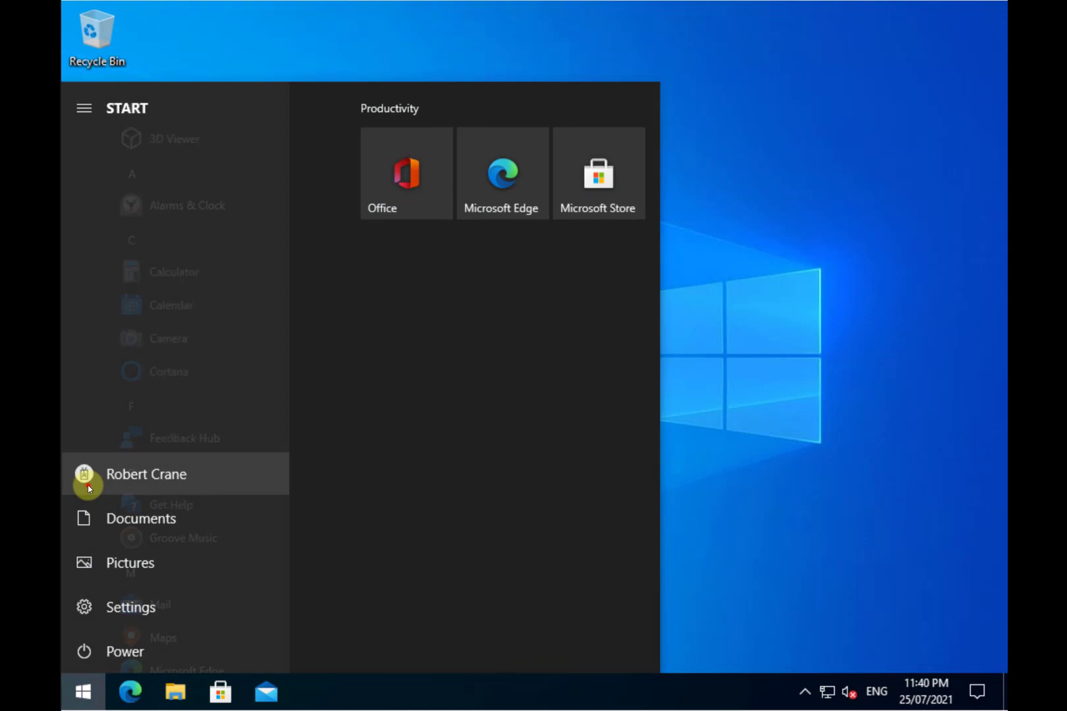
{"action": "left_click", "coordinate": [83, 474]}
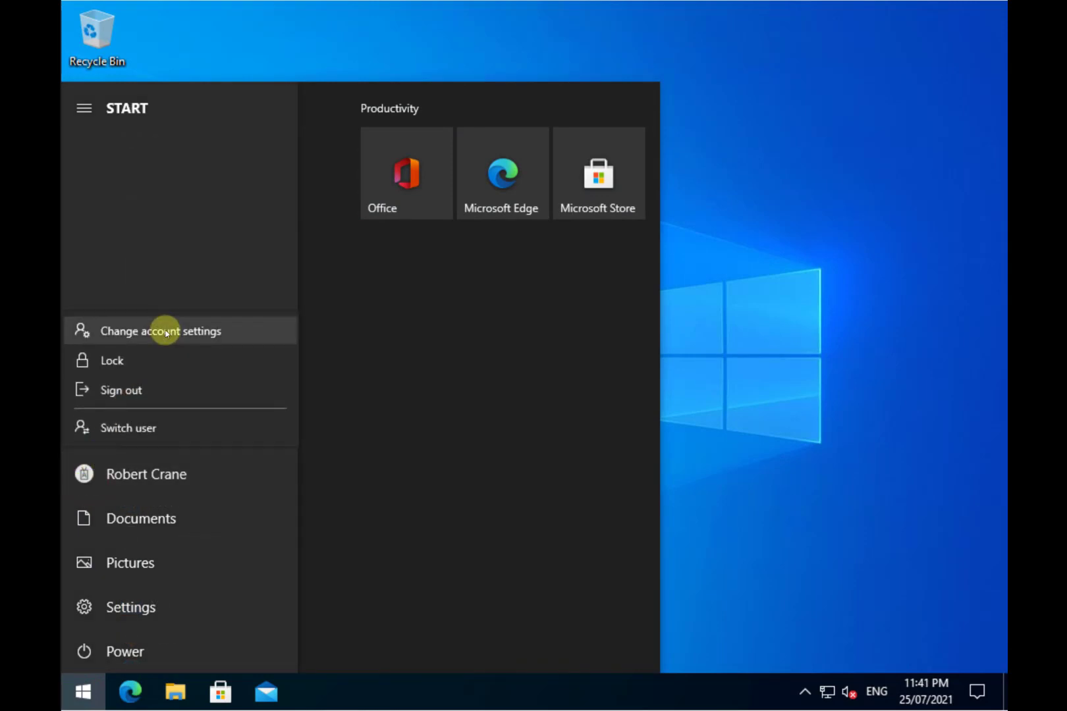
{"action": "left_click", "coordinate": [131, 390]}
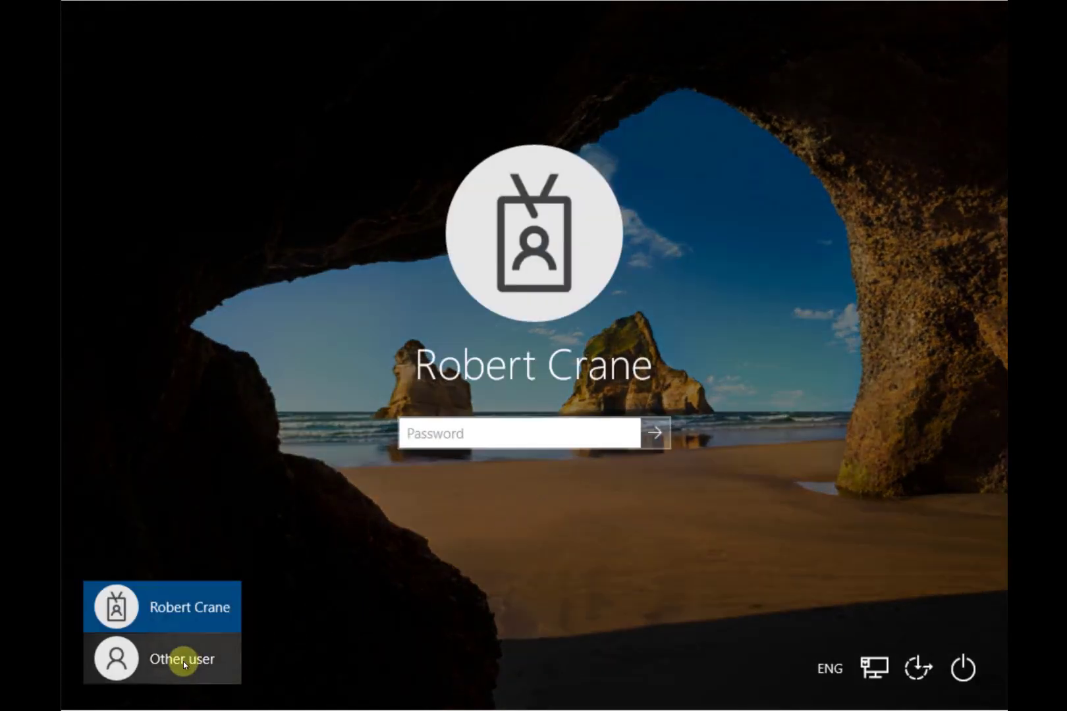
Step: Sign in as Other user, pasting the work account's e-mail and password from the clipboard
{"action": "left_click", "coordinate": [183, 661]}
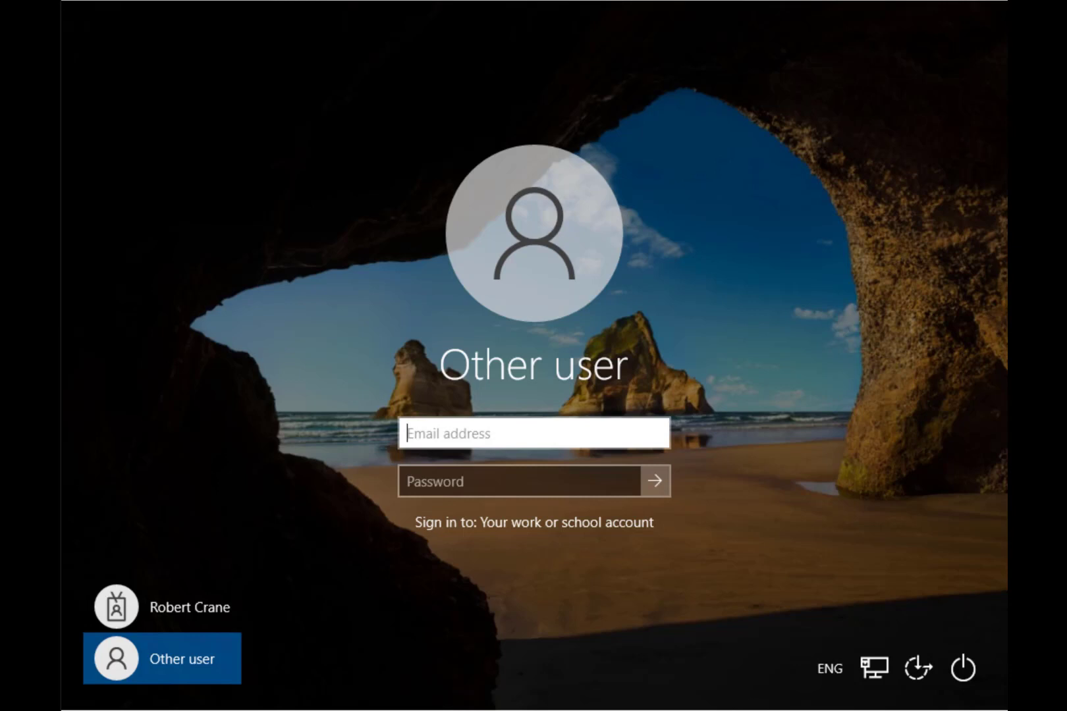
{"action": "left_click", "coordinate": [621, 434]}
{"action": "left_click", "coordinate": [198, 0]}
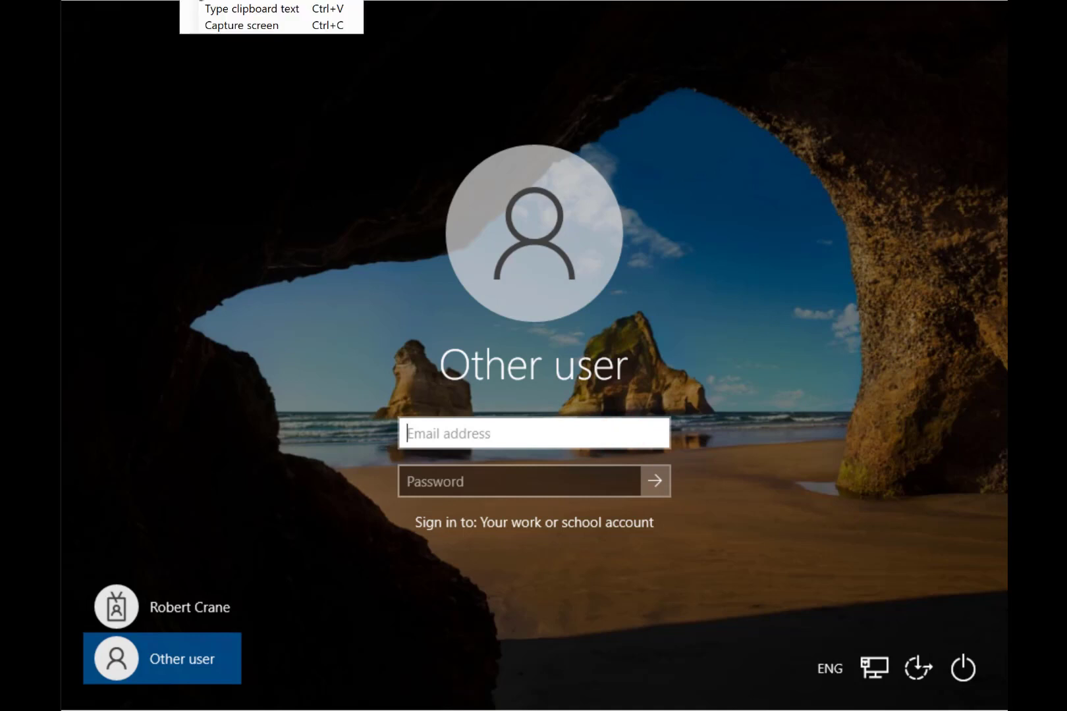
{"action": "left_click", "coordinate": [224, 9]}
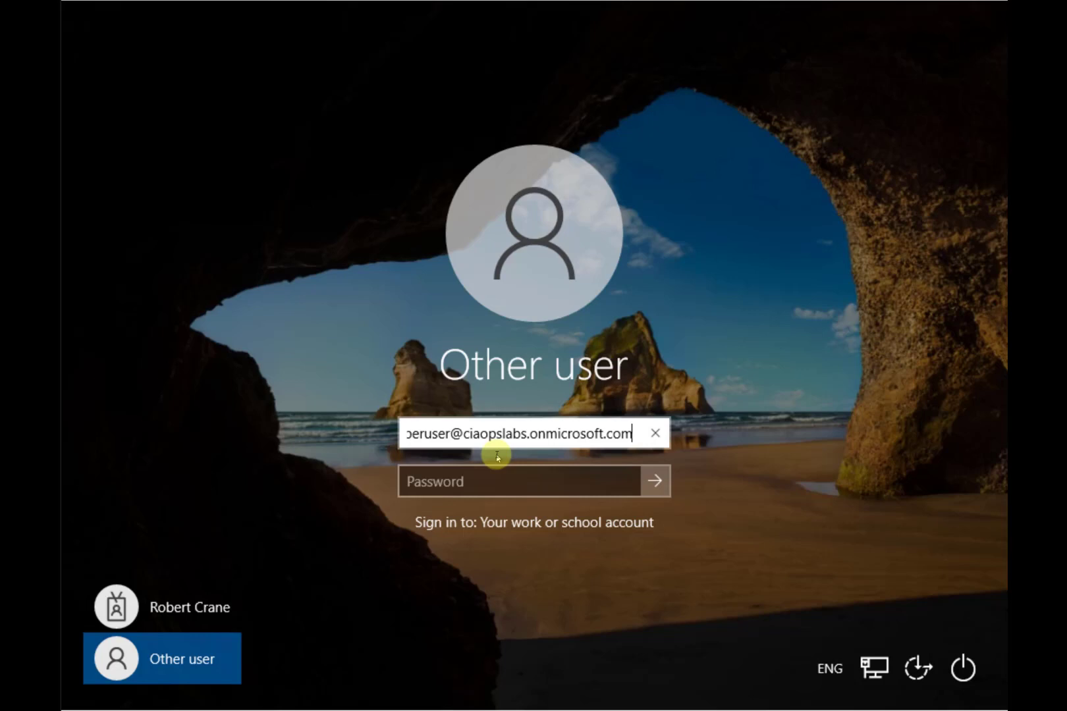
{"action": "left_click", "coordinate": [498, 484]}
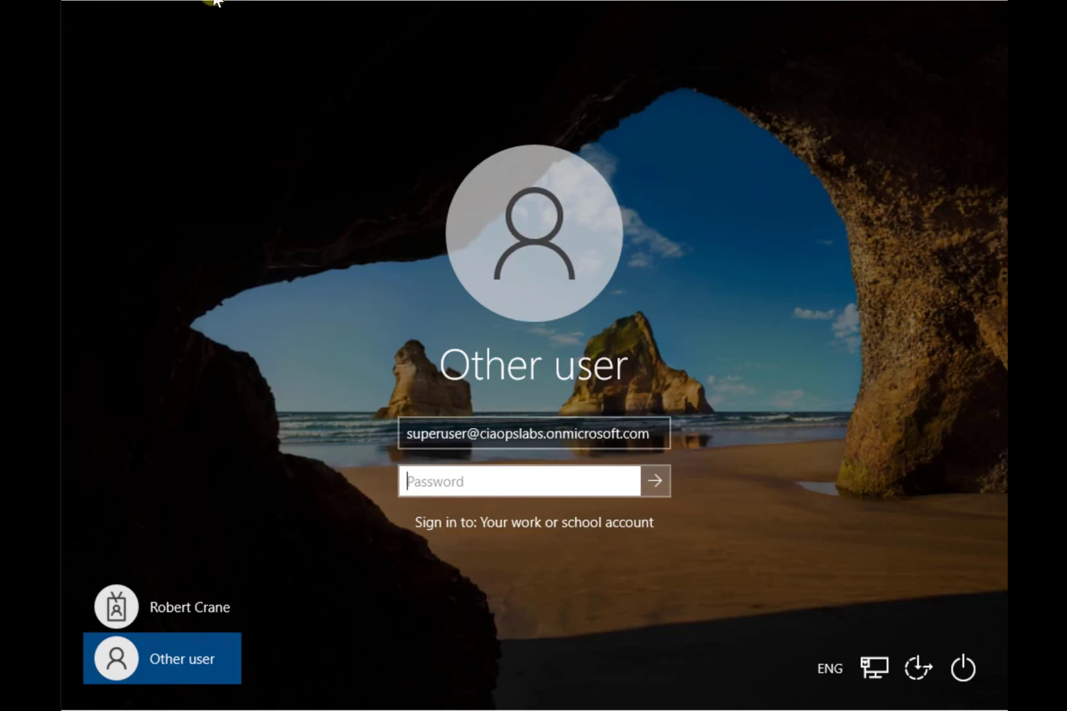
{"action": "mouse_move", "coordinate": [215, 2]}
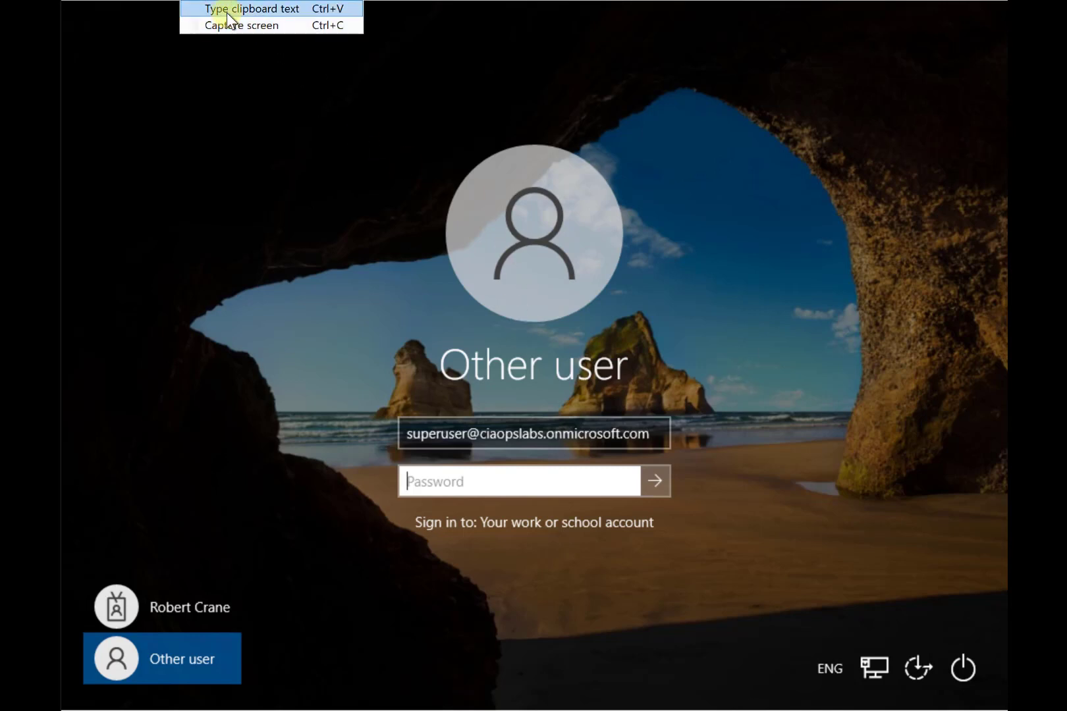
{"action": "left_click", "coordinate": [227, 9]}
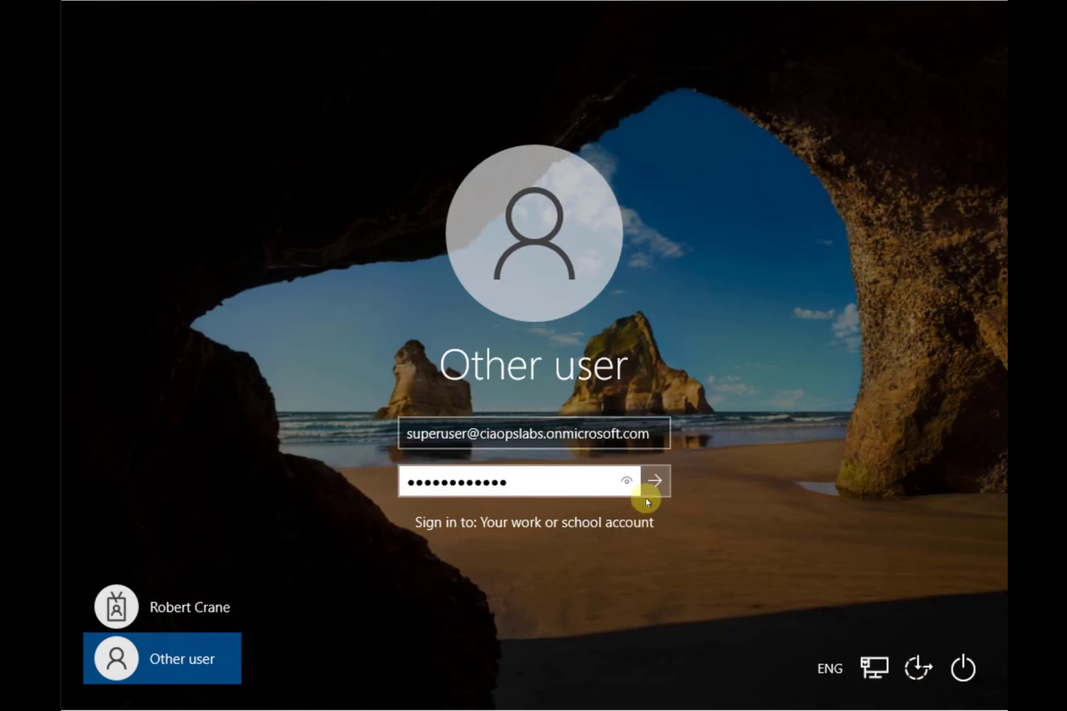
{"action": "left_click", "coordinate": [650, 492]}
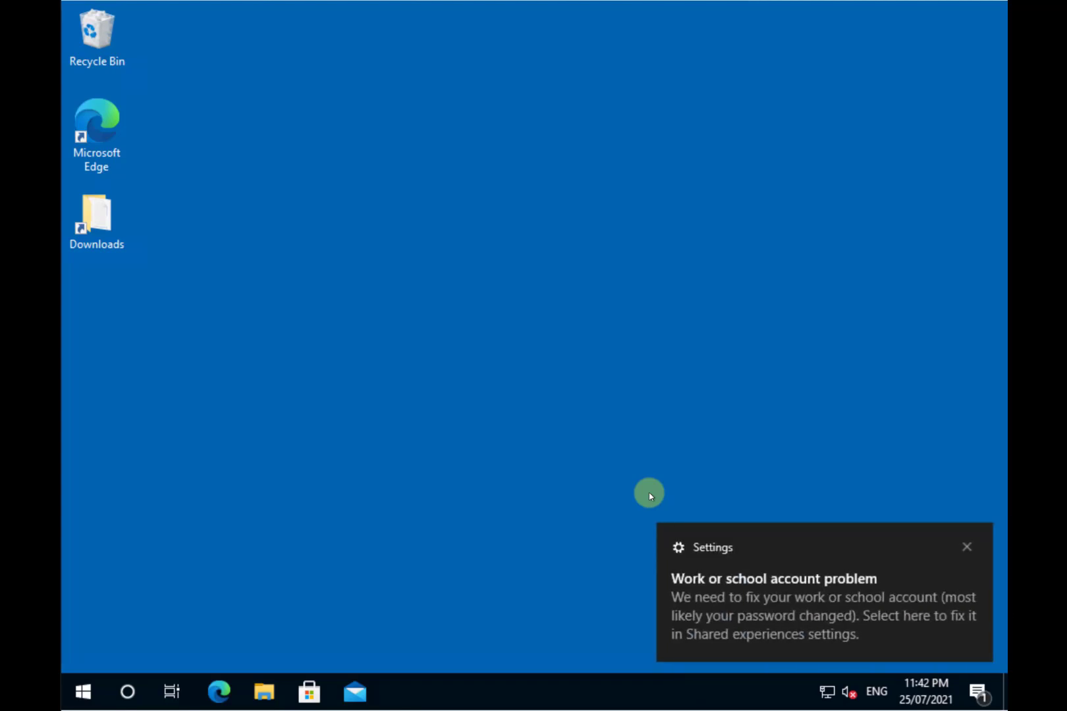
Step: Dismiss both Work or school account problem notifications on the new desktop
{"action": "left_click", "coordinate": [967, 547]}
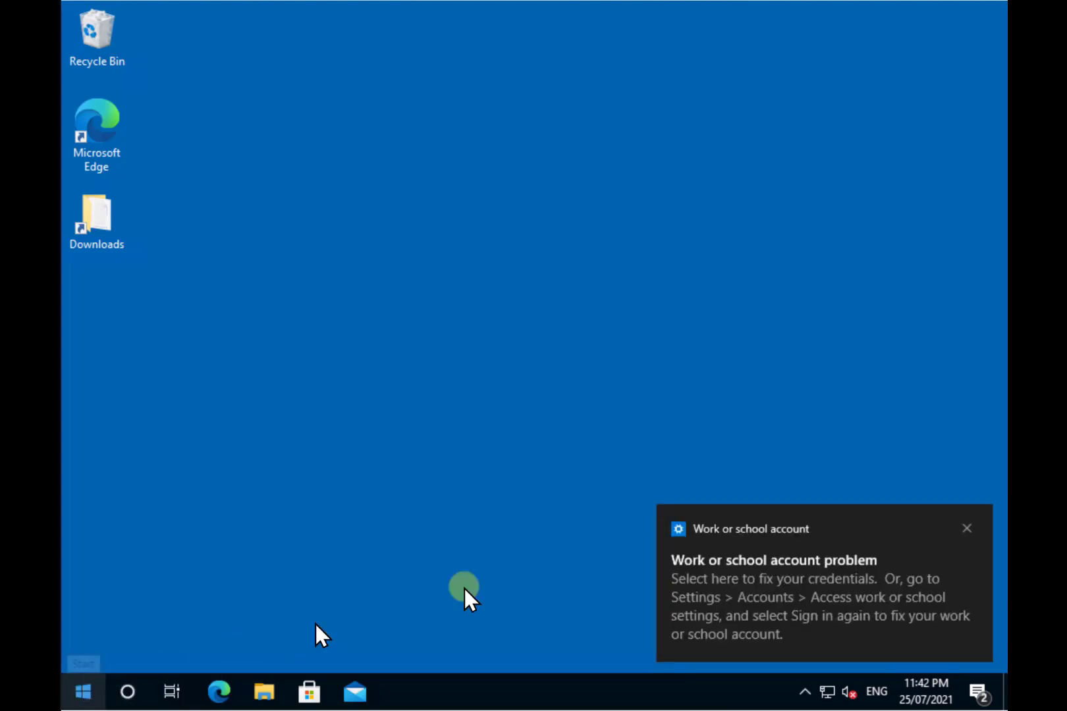
{"action": "left_click", "coordinate": [964, 531]}
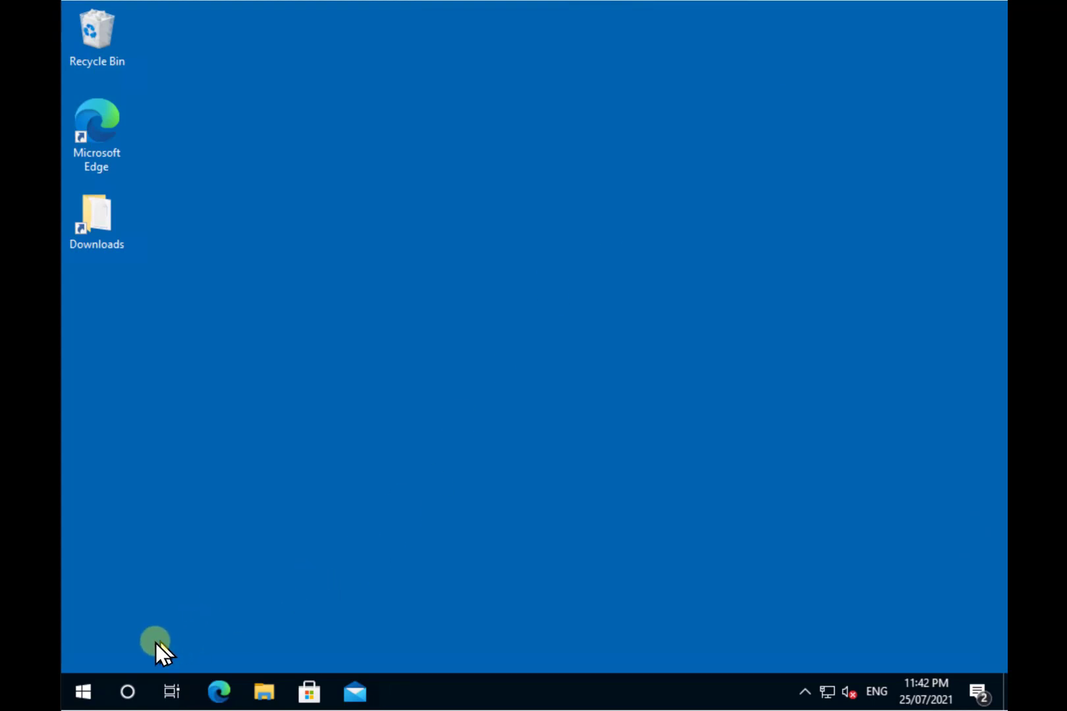
Step: Open Local Security Policy via a 'sec' search and expand Application Control Policies > AppLocker
{"action": "left_click", "coordinate": [90, 688]}
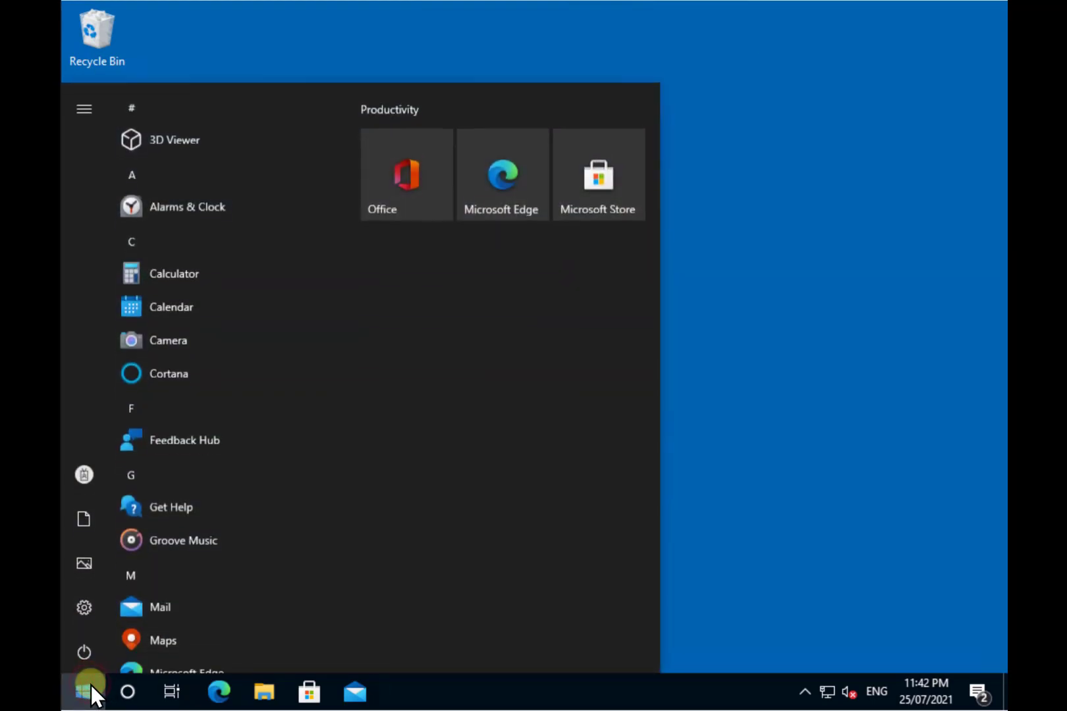
{"action": "type", "text": "sec"}
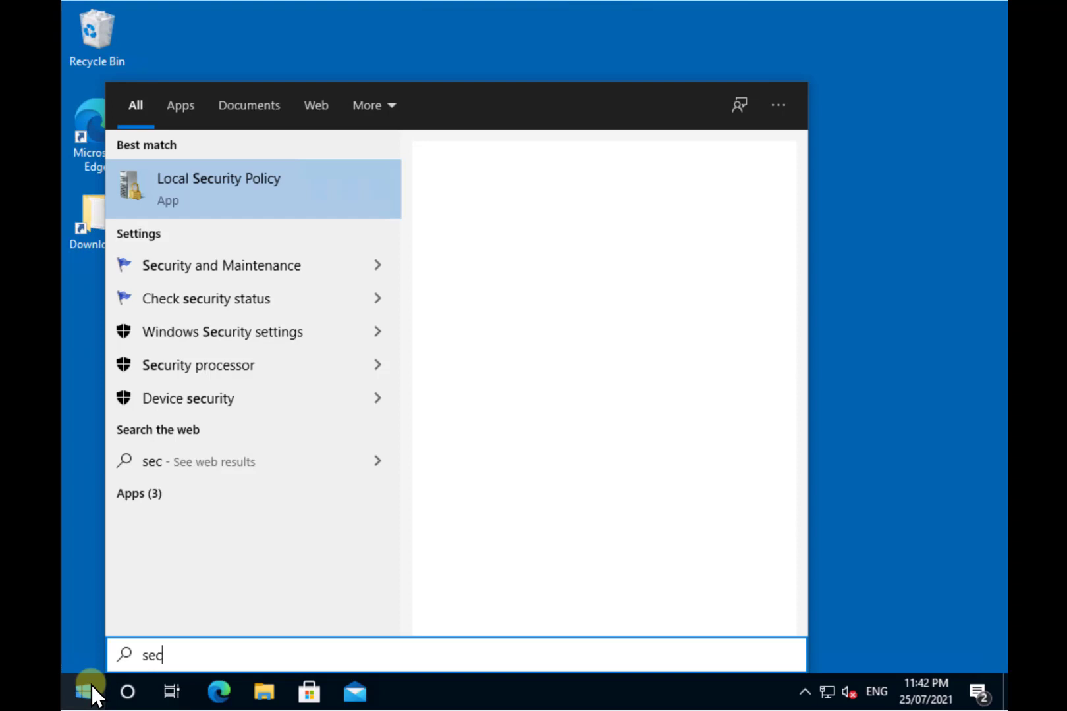
{"action": "left_click", "coordinate": [194, 189]}
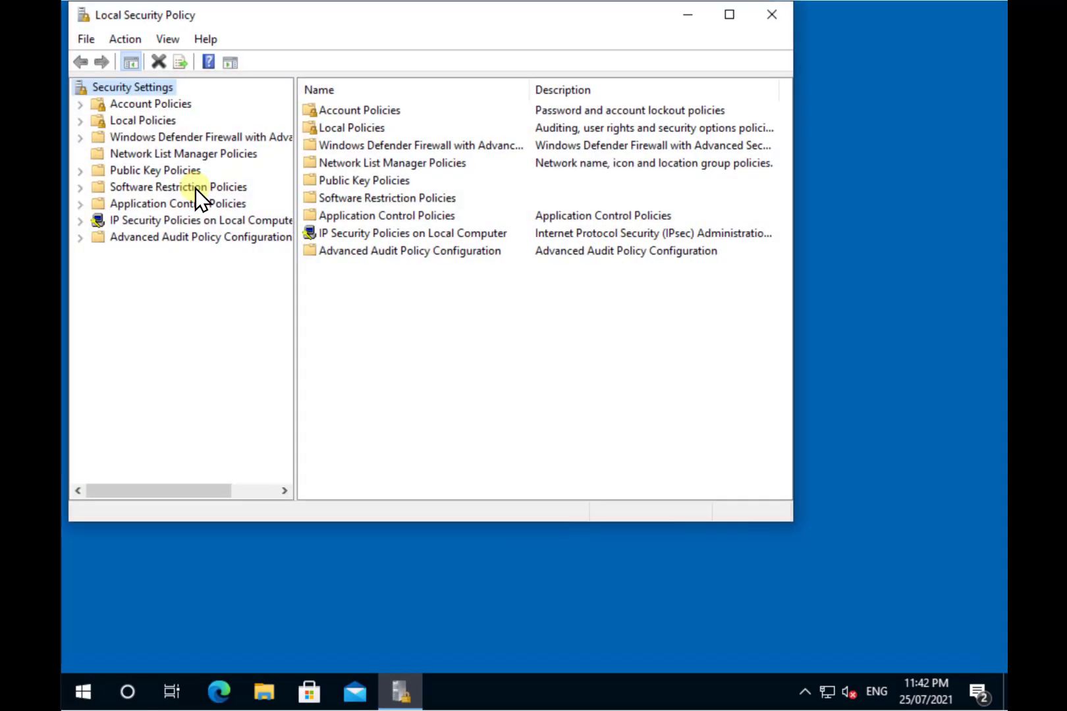
{"action": "left_click", "coordinate": [82, 205]}
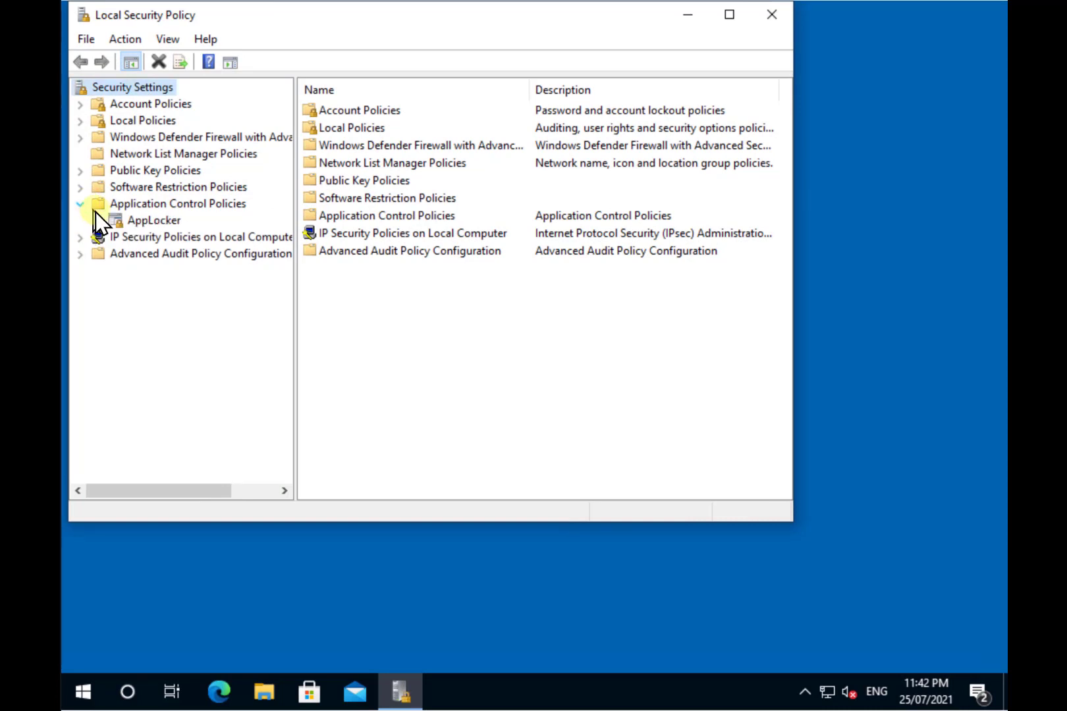
{"action": "left_click", "coordinate": [96, 222]}
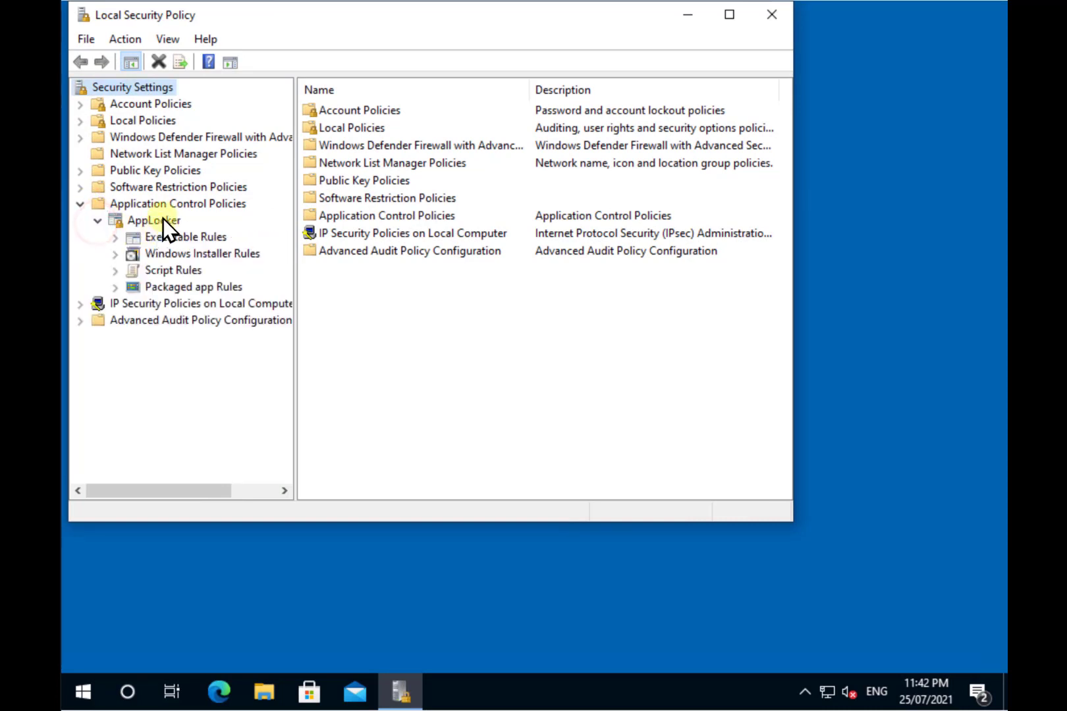
{"action": "left_click", "coordinate": [91, 692]}
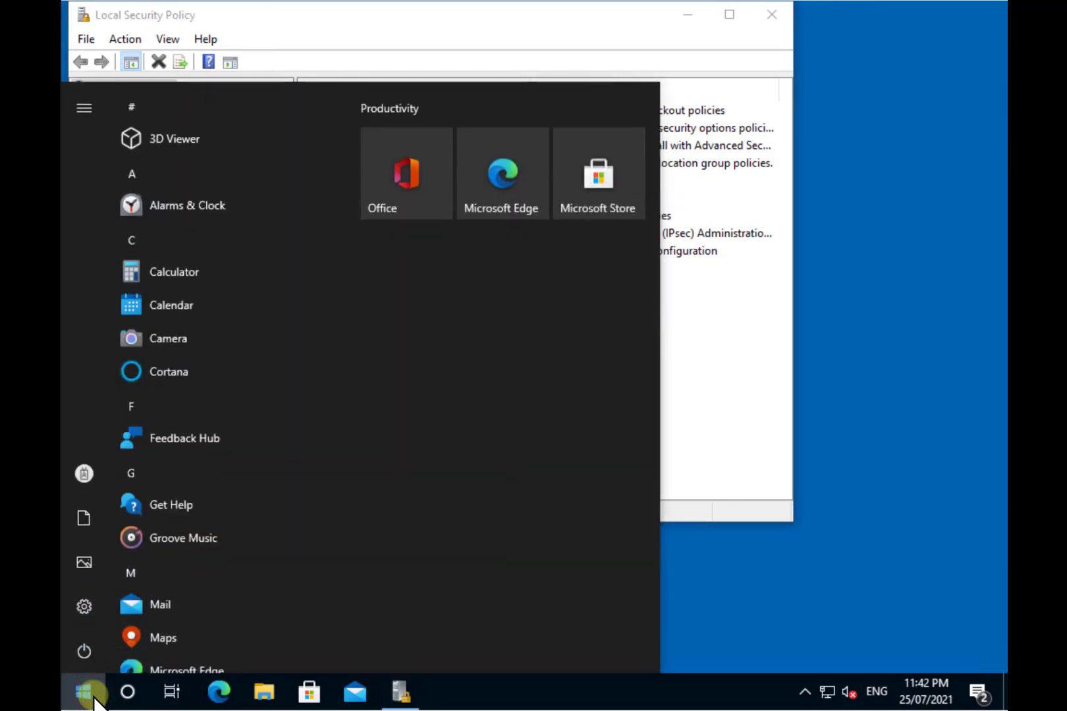
Step: Start the Application Identity service in Services, then close the Services window
{"action": "type", "text": "service"}
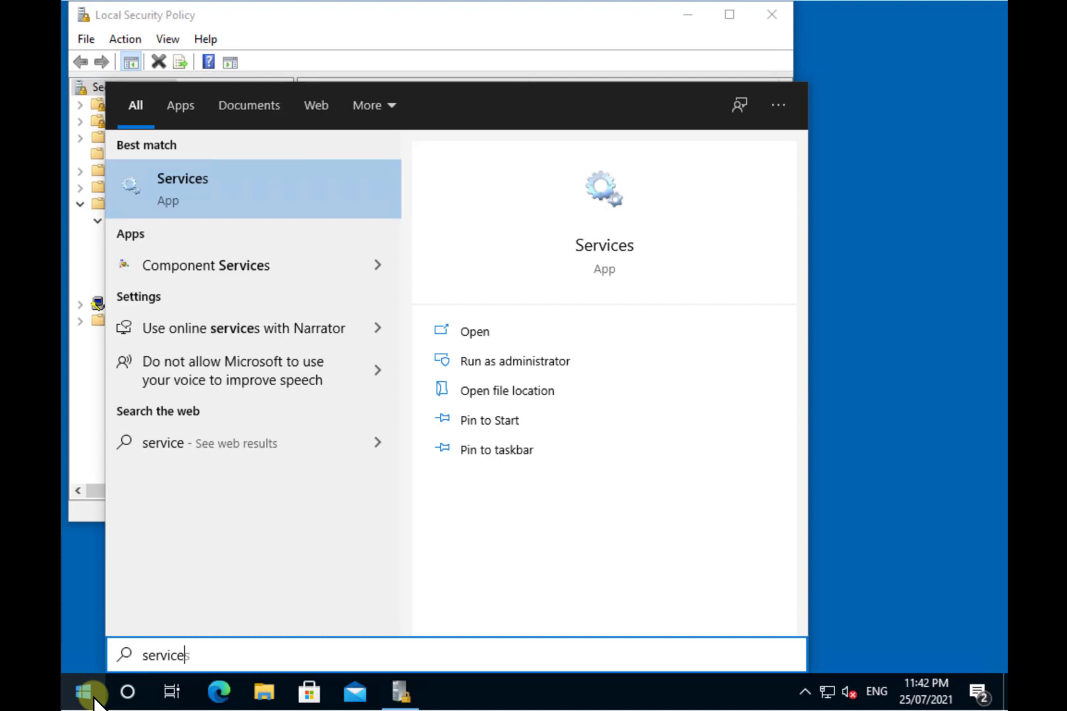
{"action": "left_click", "coordinate": [598, 197]}
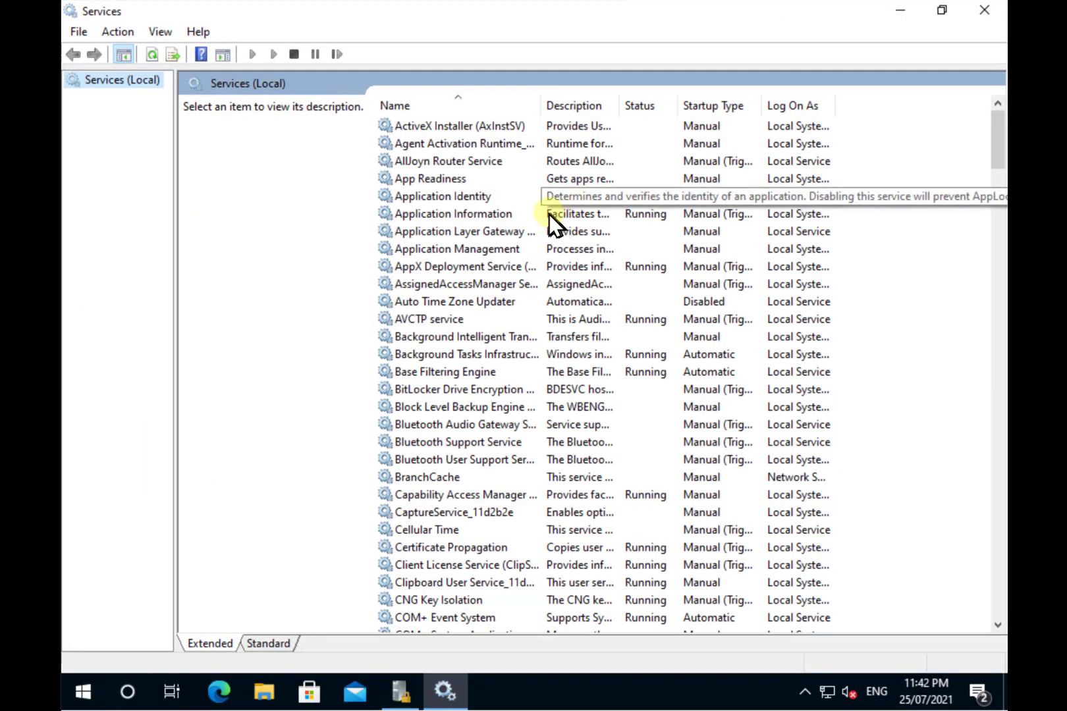
{"action": "left_click", "coordinate": [509, 201]}
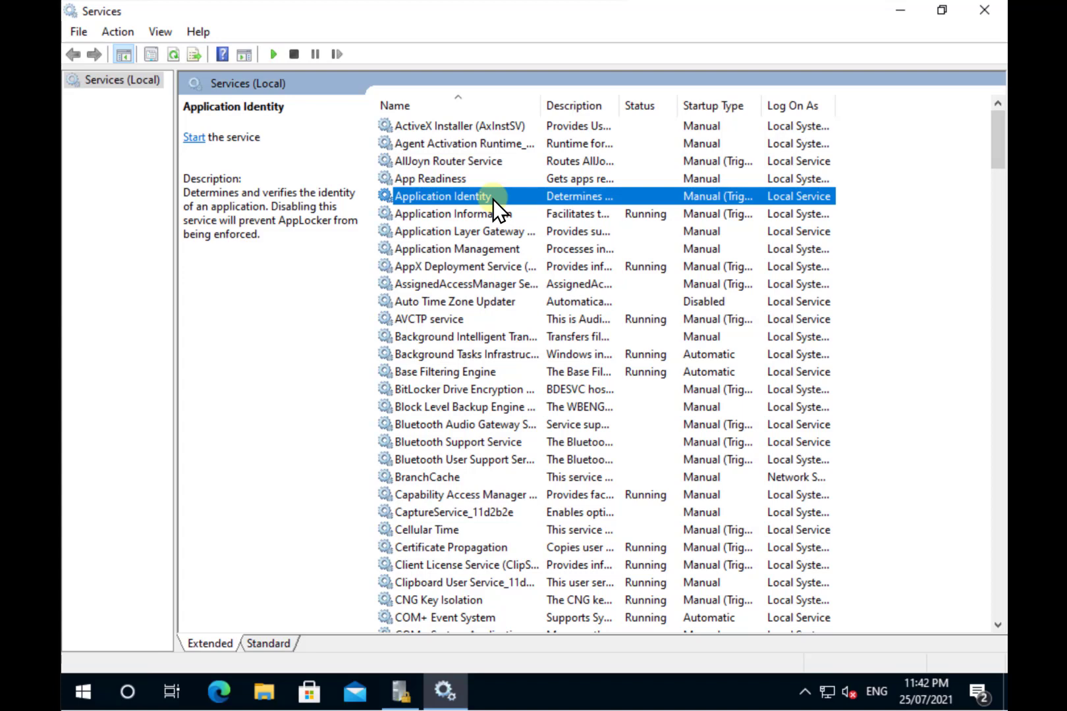
{"action": "right_click", "coordinate": [492, 198]}
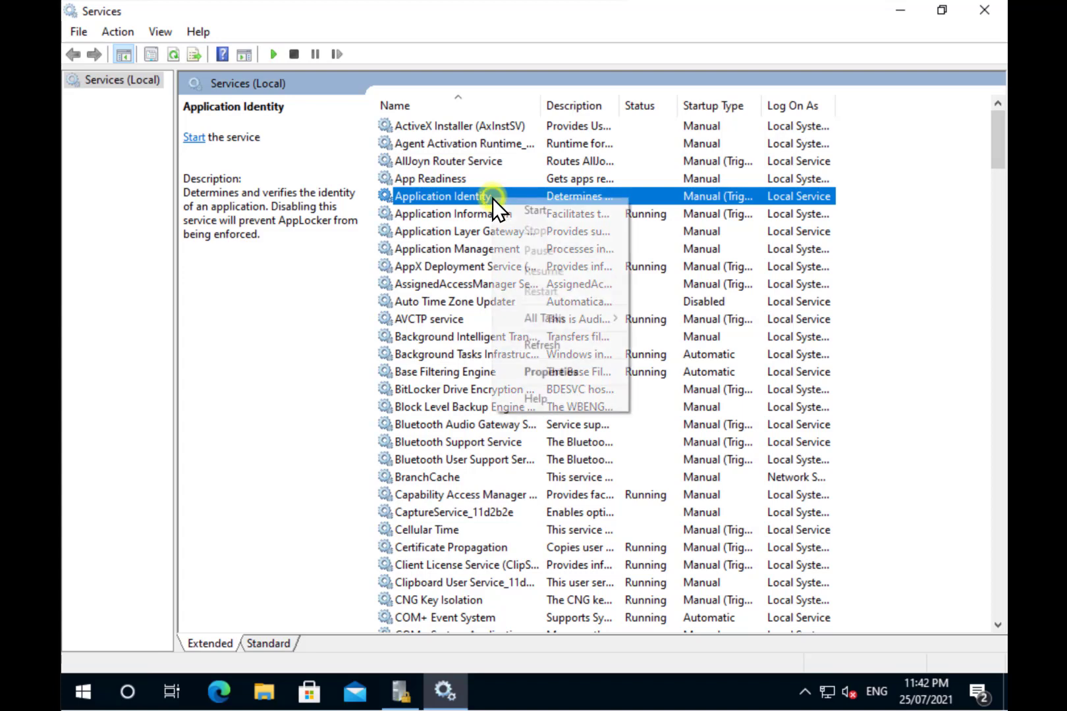
{"action": "left_click", "coordinate": [528, 210]}
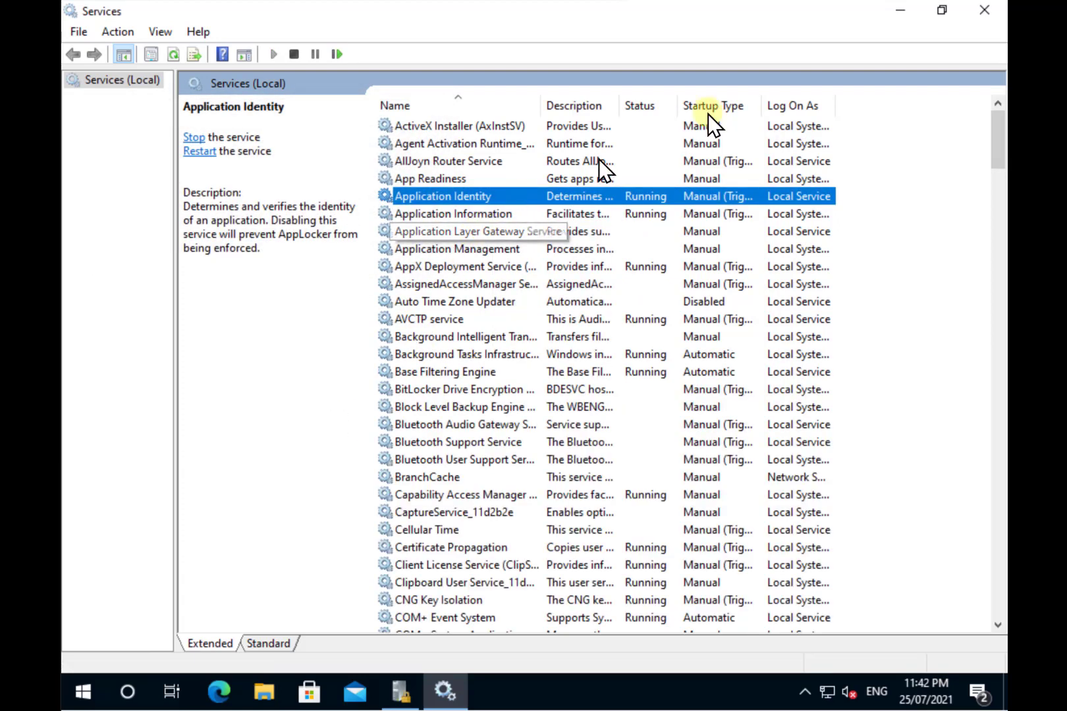
{"action": "left_click", "coordinate": [992, 15]}
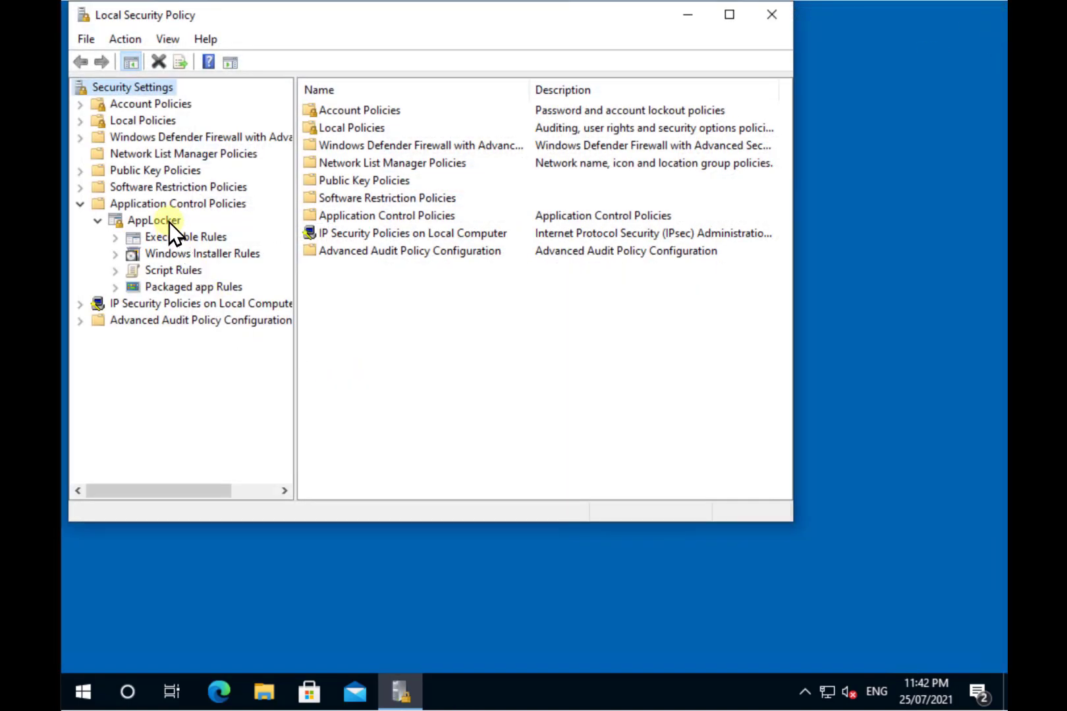
Step: Set Executable, Windows Installer, Script and Packaged app rules to Configured with Enforce rules
{"action": "right_click", "coordinate": [169, 222]}
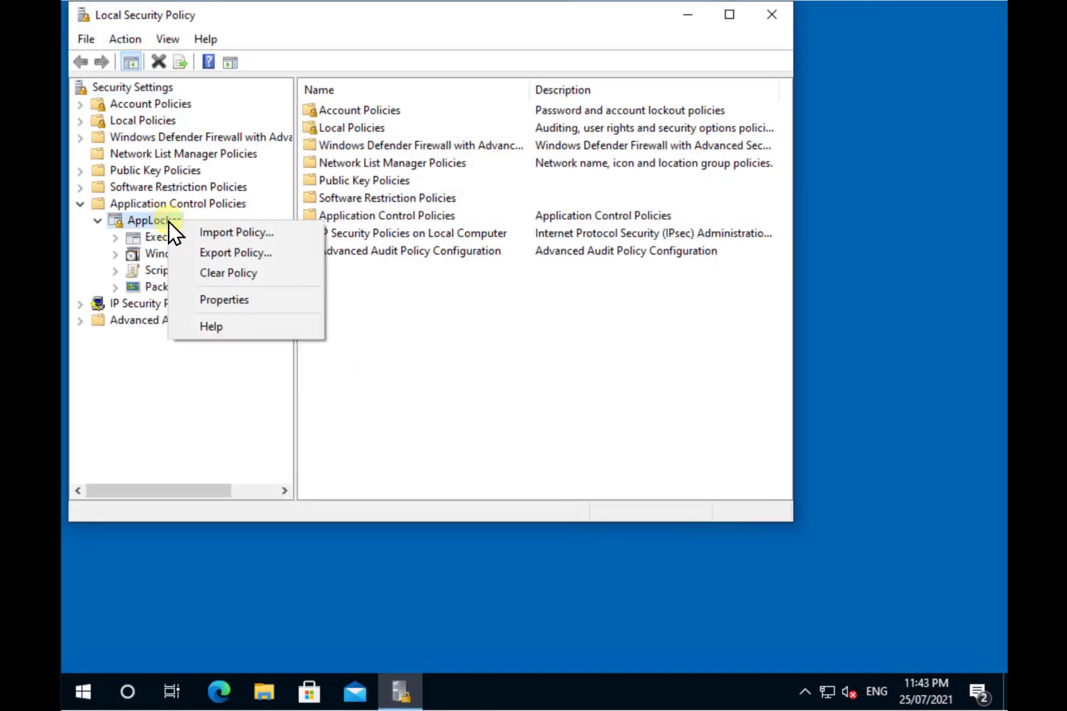
{"action": "left_click", "coordinate": [208, 302]}
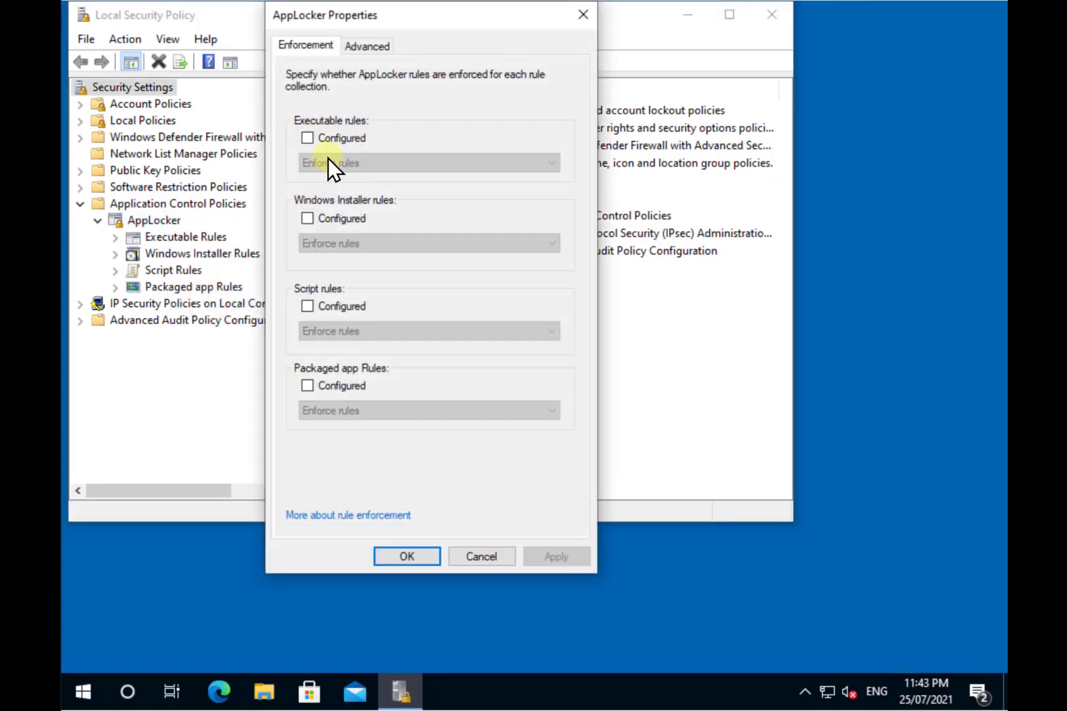
{"action": "left_click", "coordinate": [307, 137]}
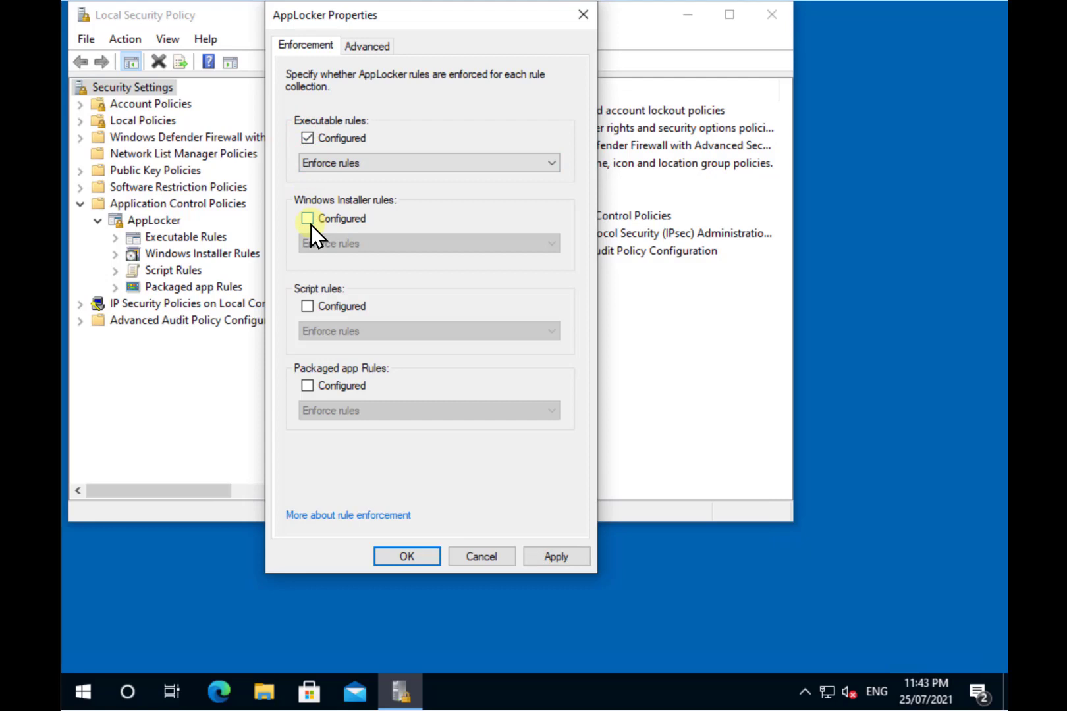
{"action": "left_click", "coordinate": [308, 218]}
{"action": "left_click", "coordinate": [308, 306]}
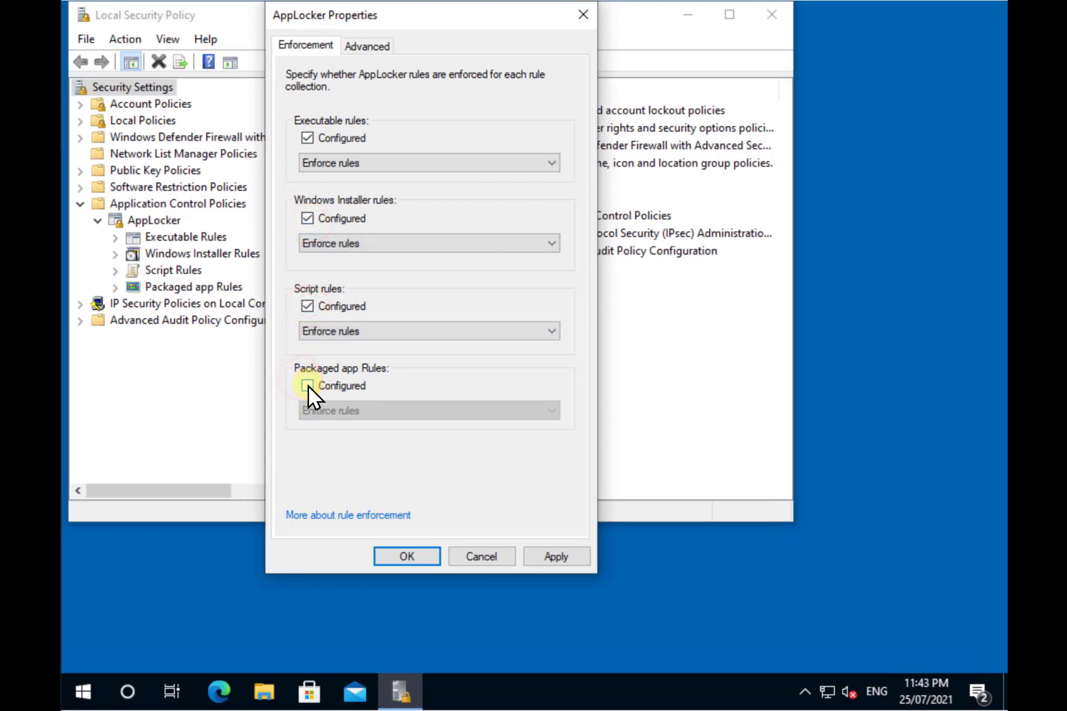
{"action": "left_click", "coordinate": [308, 386]}
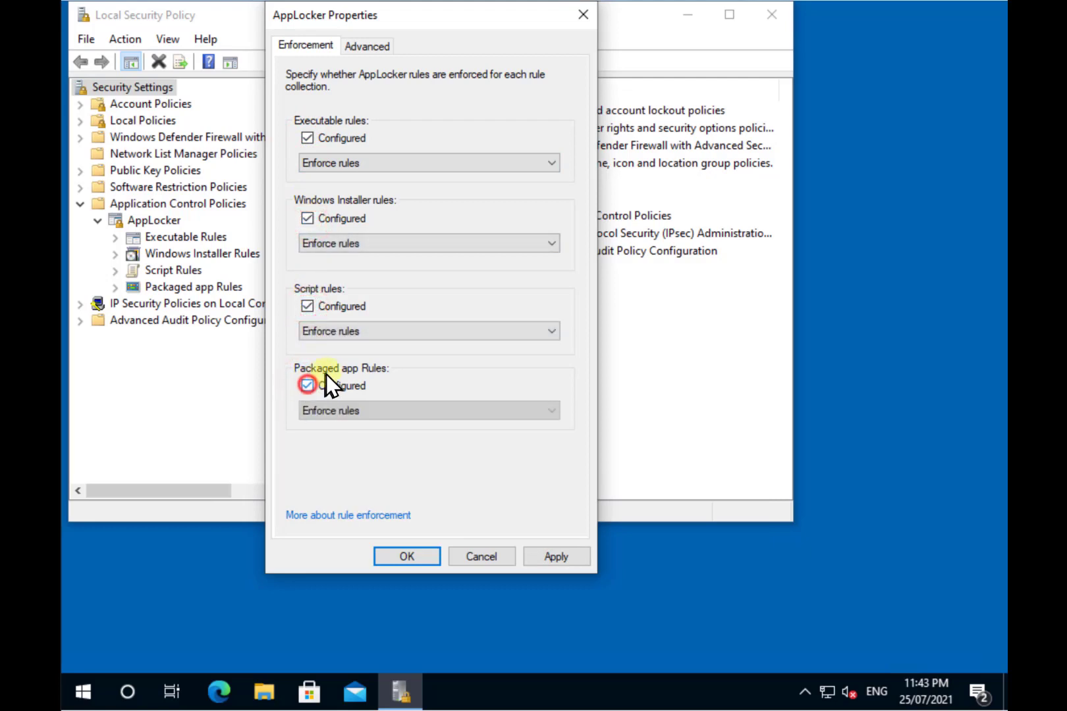
{"action": "left_click", "coordinate": [487, 167]}
{"action": "left_click", "coordinate": [487, 167]}
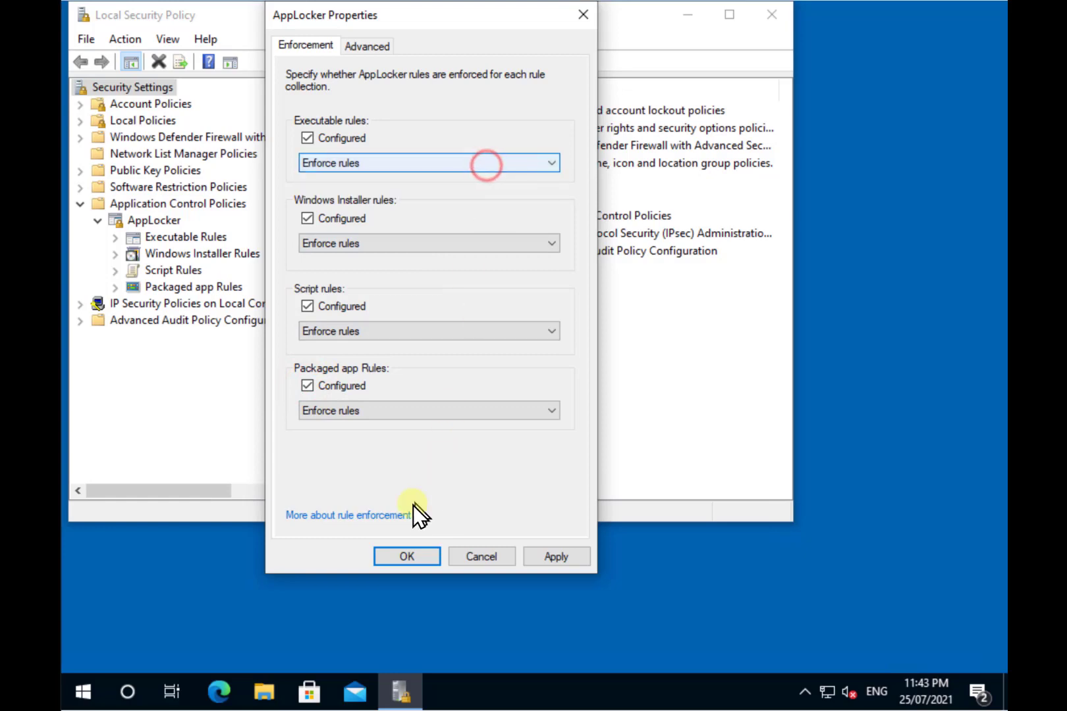
{"action": "left_click", "coordinate": [412, 557]}
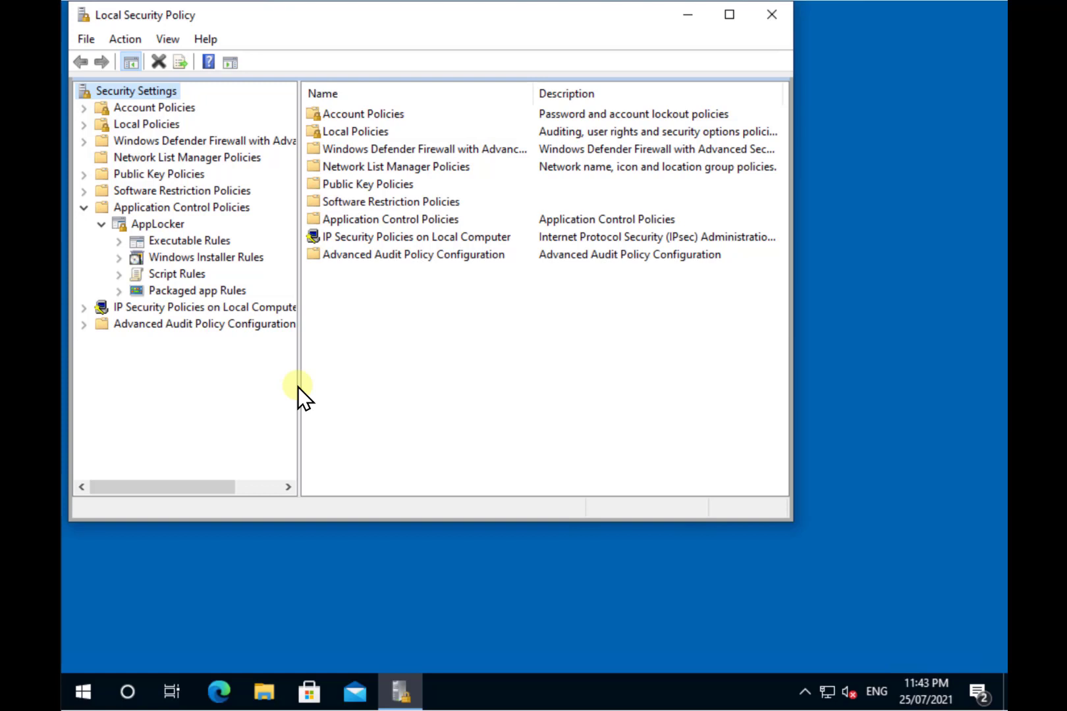
Step: Create the default AppLocker rules for Executable Rules and Packaged app Rules
{"action": "left_click", "coordinate": [192, 242]}
{"action": "right_click", "coordinate": [191, 245]}
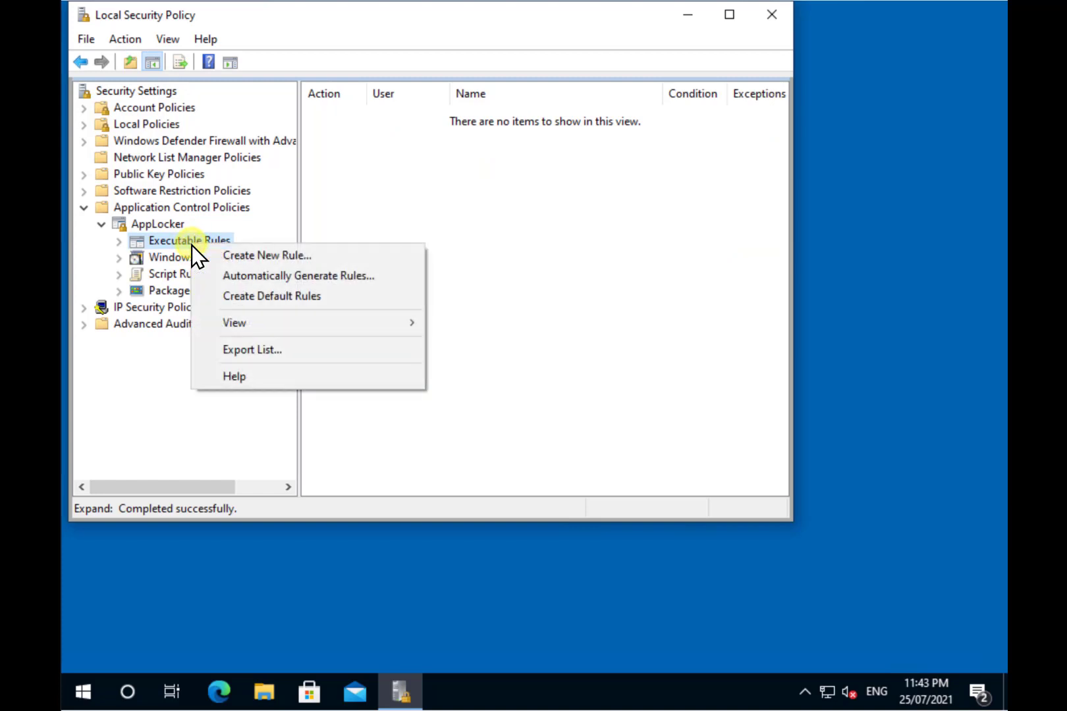
{"action": "left_click", "coordinate": [267, 304]}
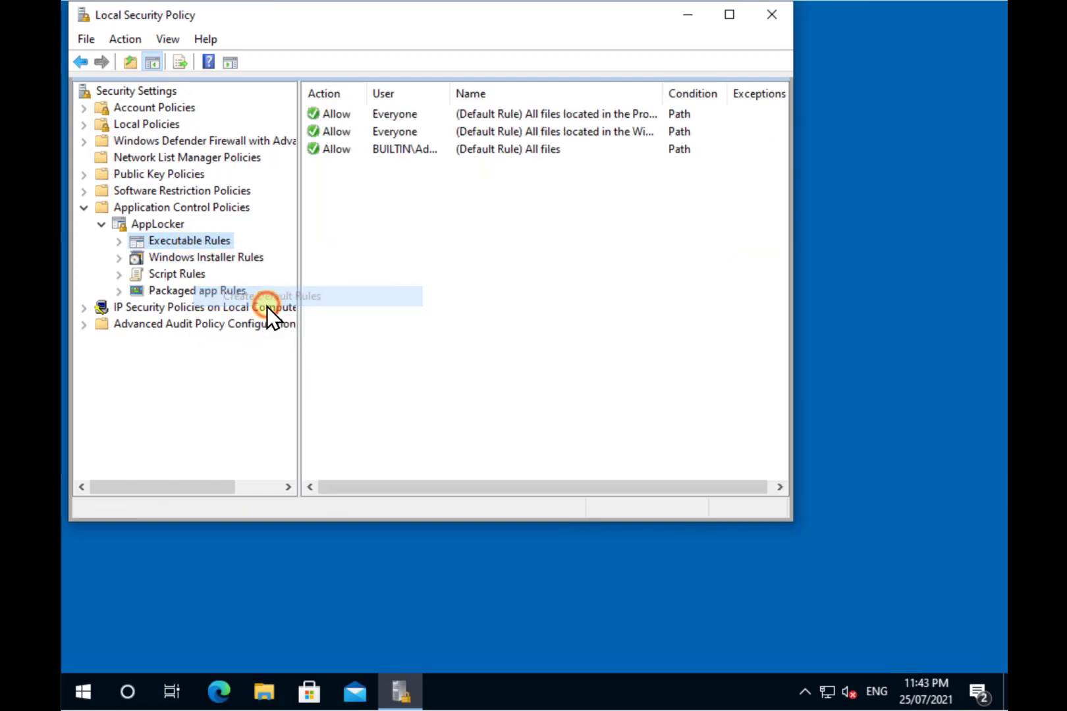
{"action": "left_click", "coordinate": [213, 296]}
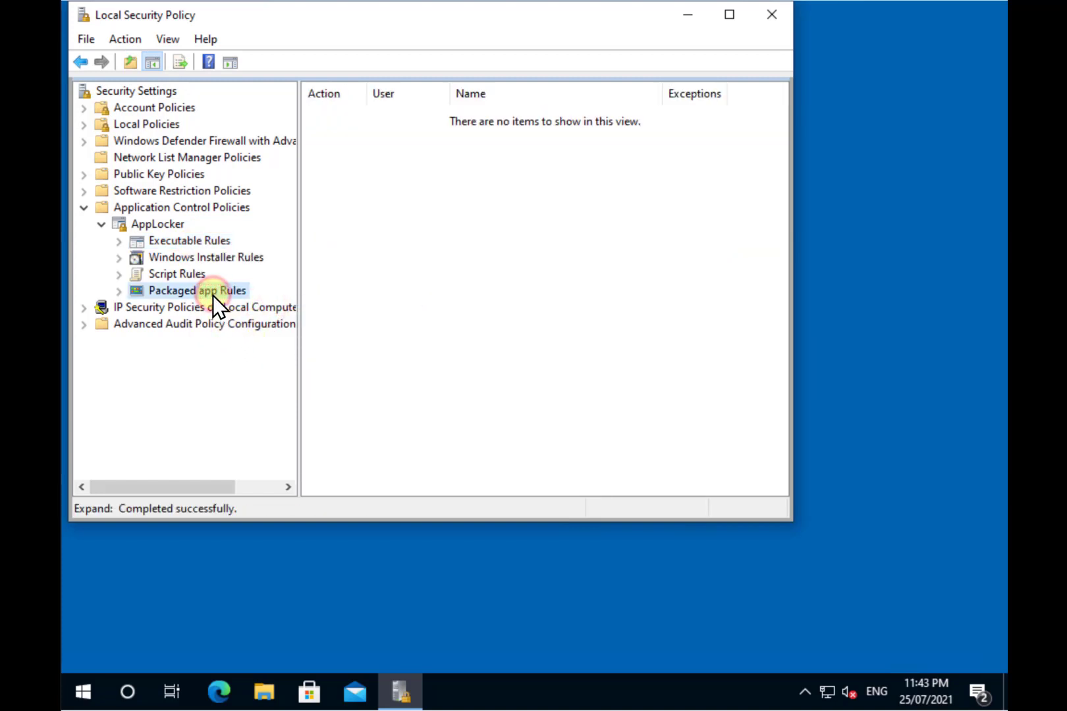
{"action": "right_click", "coordinate": [213, 296]}
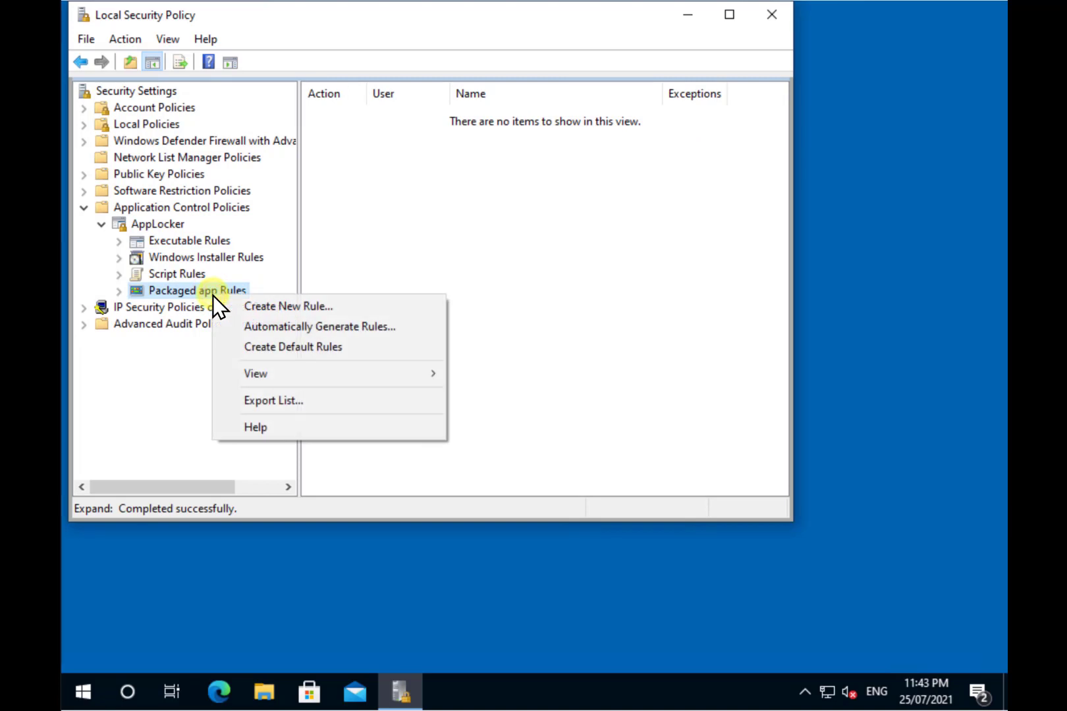
{"action": "left_click", "coordinate": [265, 349]}
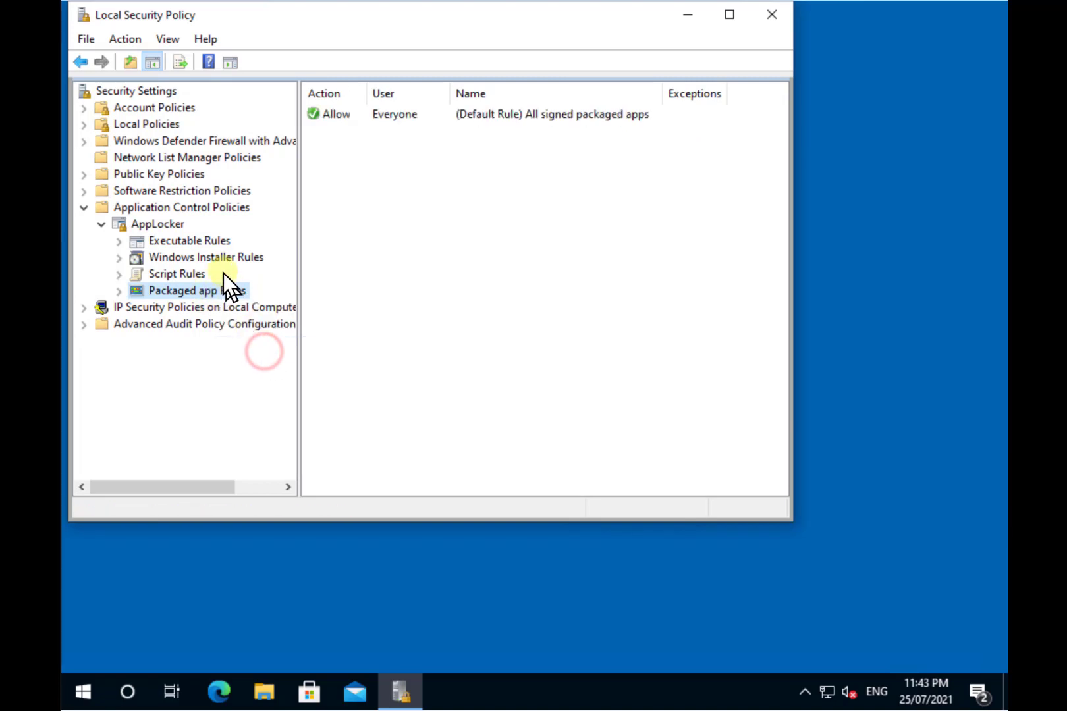
{"action": "left_click", "coordinate": [188, 245]}
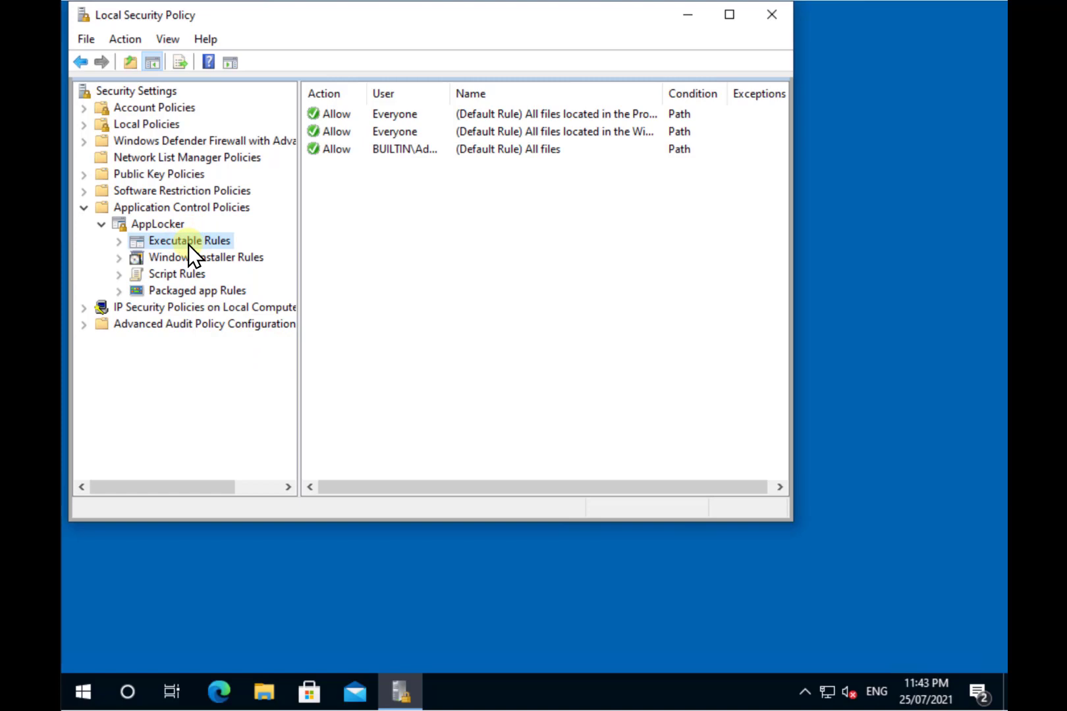
Step: Start a new Deny executable rule for Everyone with a Publisher condition, then browse for its reference file
{"action": "right_click", "coordinate": [188, 245]}
{"action": "left_click", "coordinate": [230, 262]}
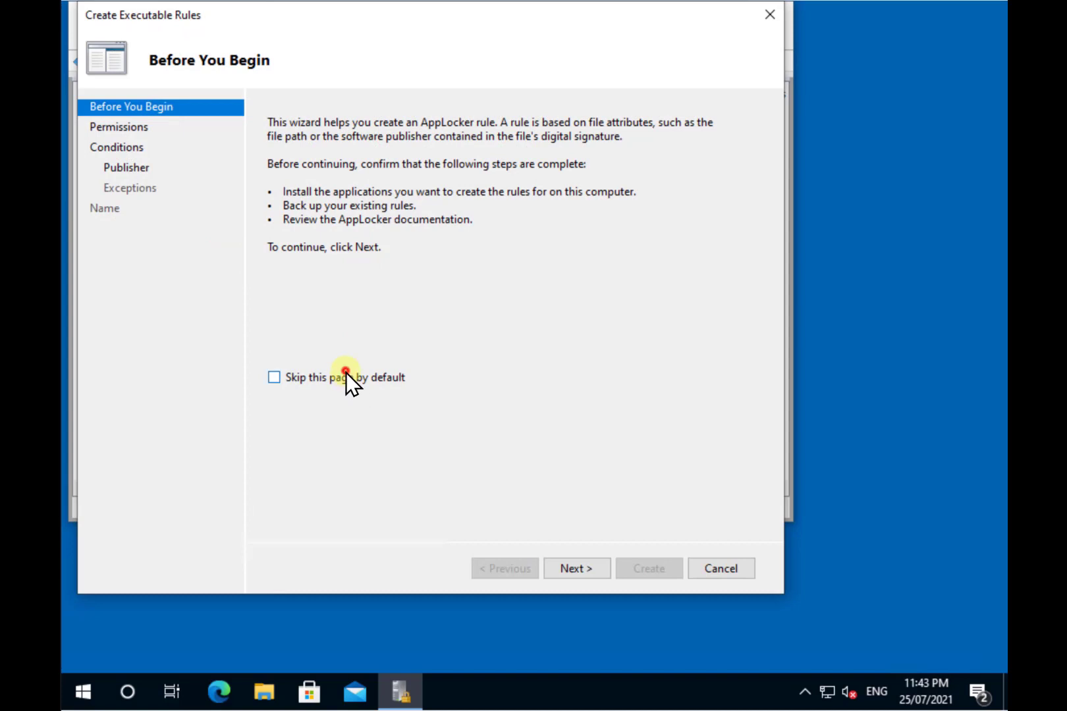
{"action": "left_click", "coordinate": [345, 372]}
{"action": "left_click", "coordinate": [584, 569]}
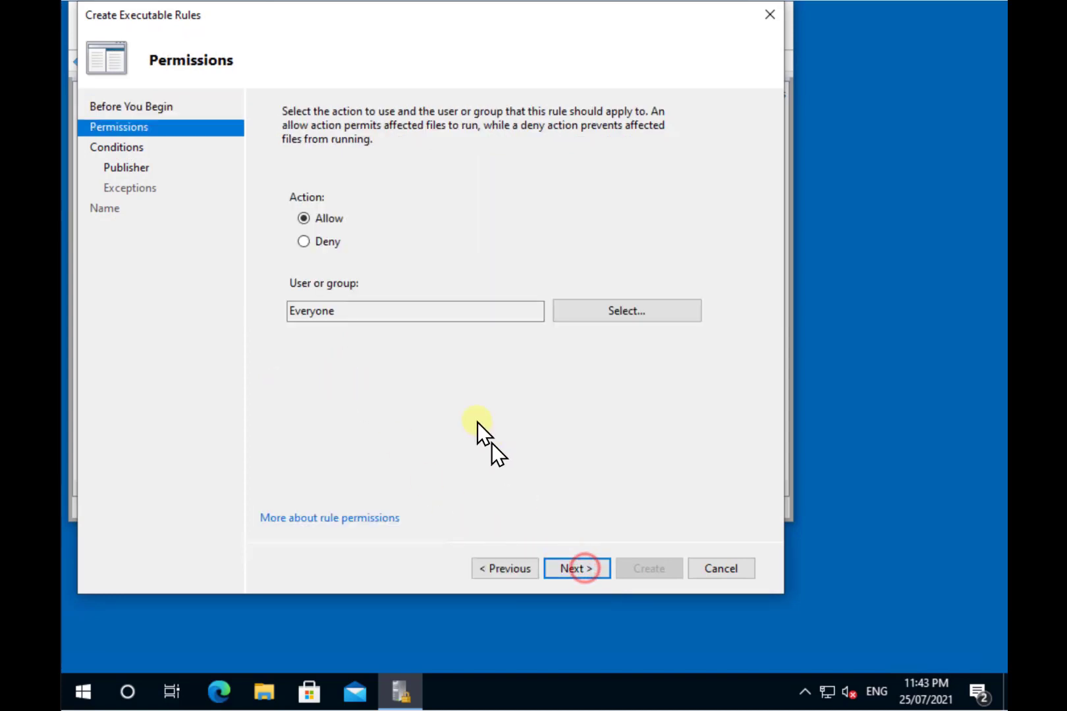
{"action": "left_click", "coordinate": [323, 243]}
{"action": "left_click", "coordinate": [582, 570]}
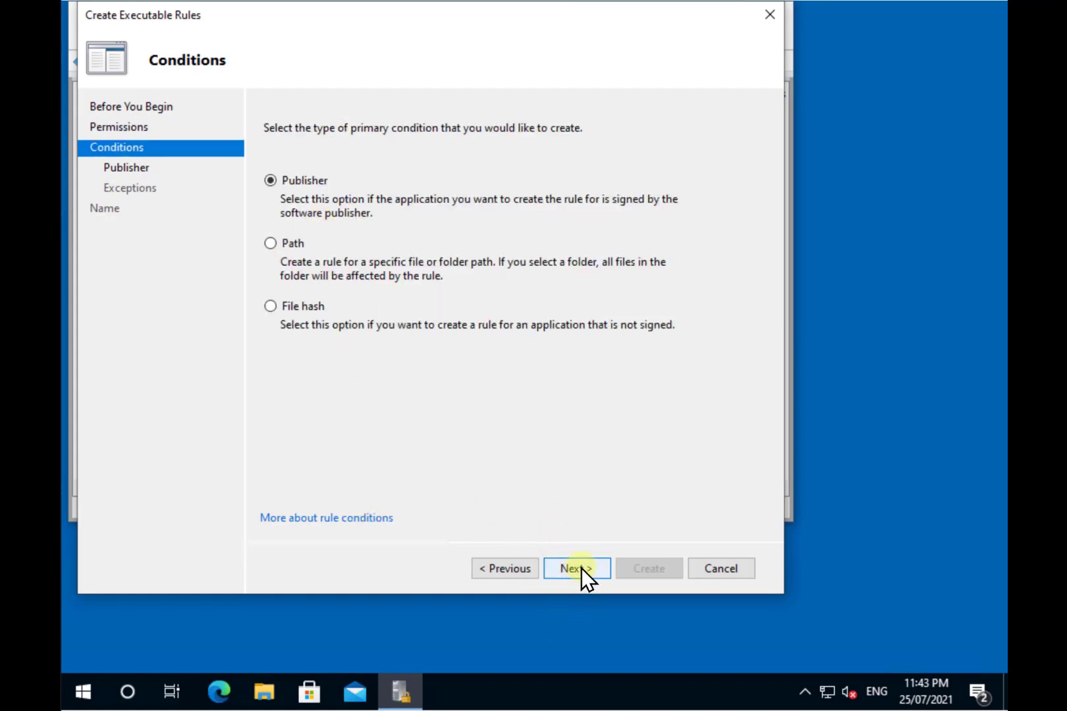
{"action": "left_click", "coordinate": [580, 568]}
{"action": "left_click", "coordinate": [640, 282]}
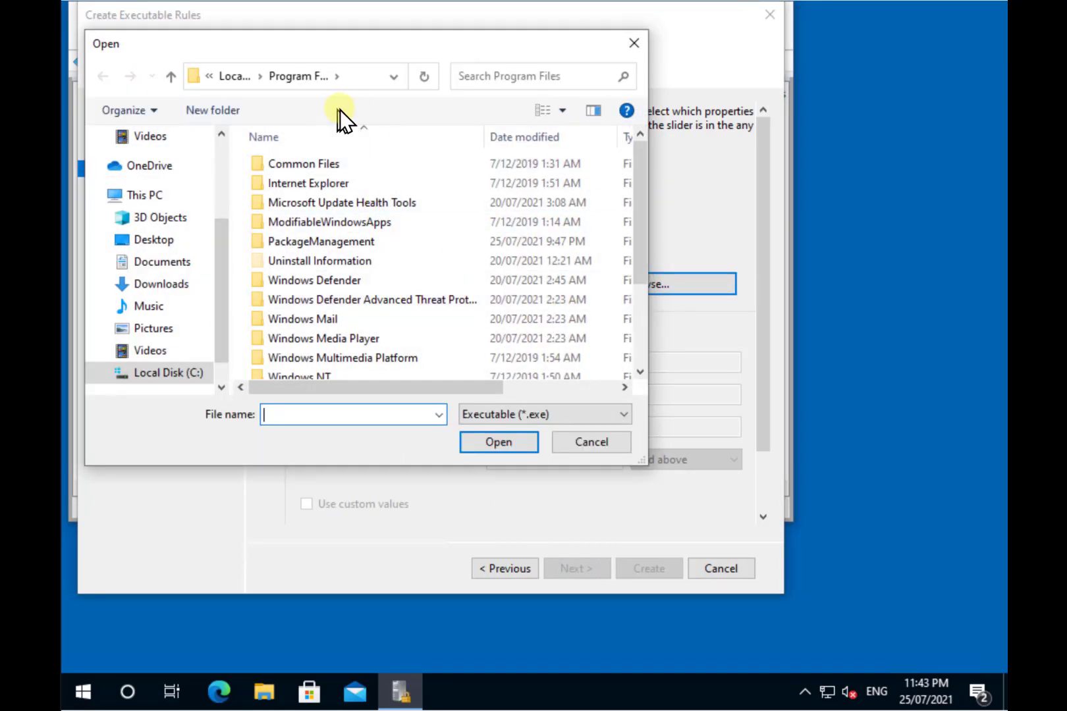
Step: Navigate from drive C into C:\Windows\System32 in the Open dialog
{"action": "left_click", "coordinate": [189, 374]}
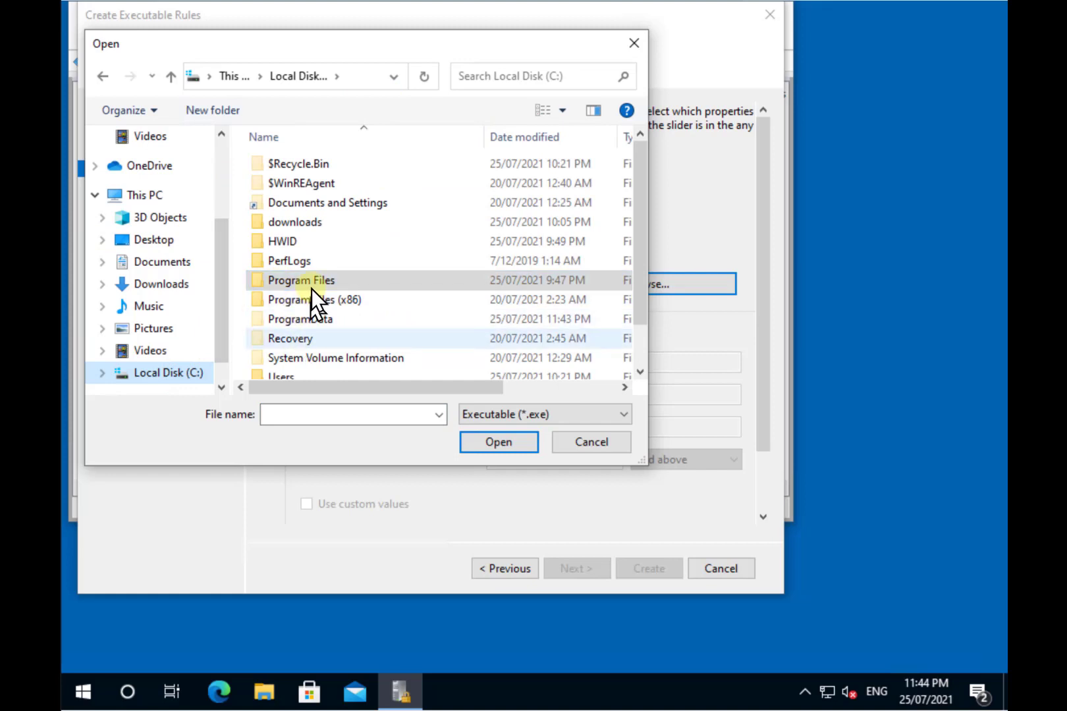
{"action": "scroll", "coordinate": [315, 309], "scroll_direction": "down", "scroll_amount": 1}
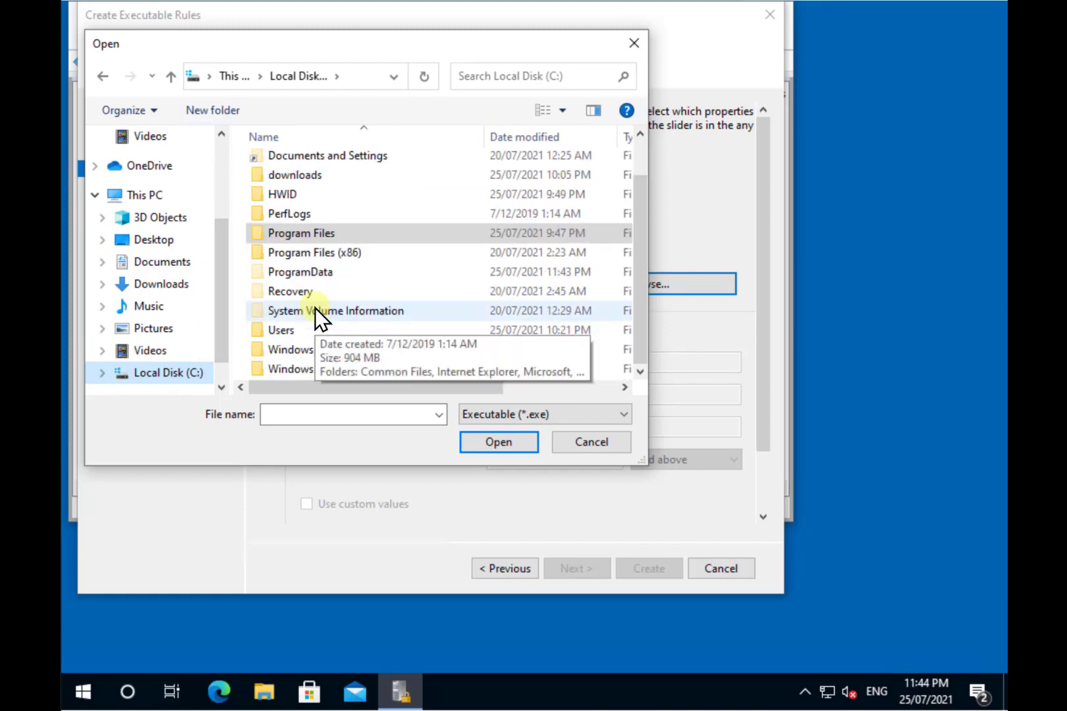
{"action": "double_click", "coordinate": [304, 352]}
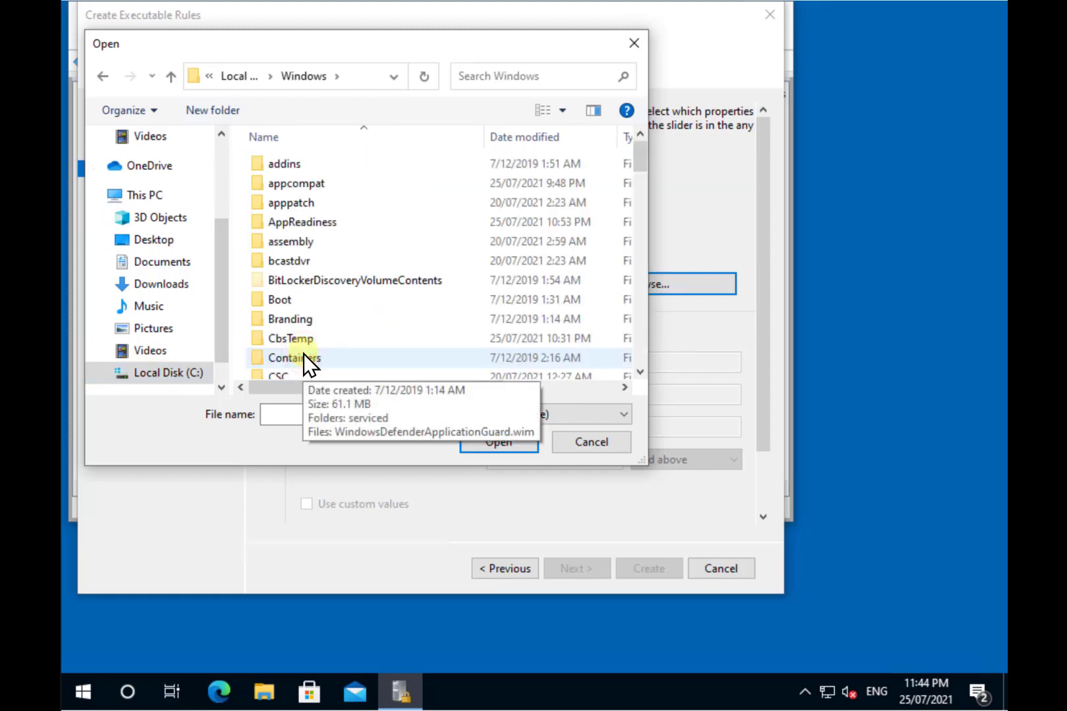
{"action": "key", "text": "s"}
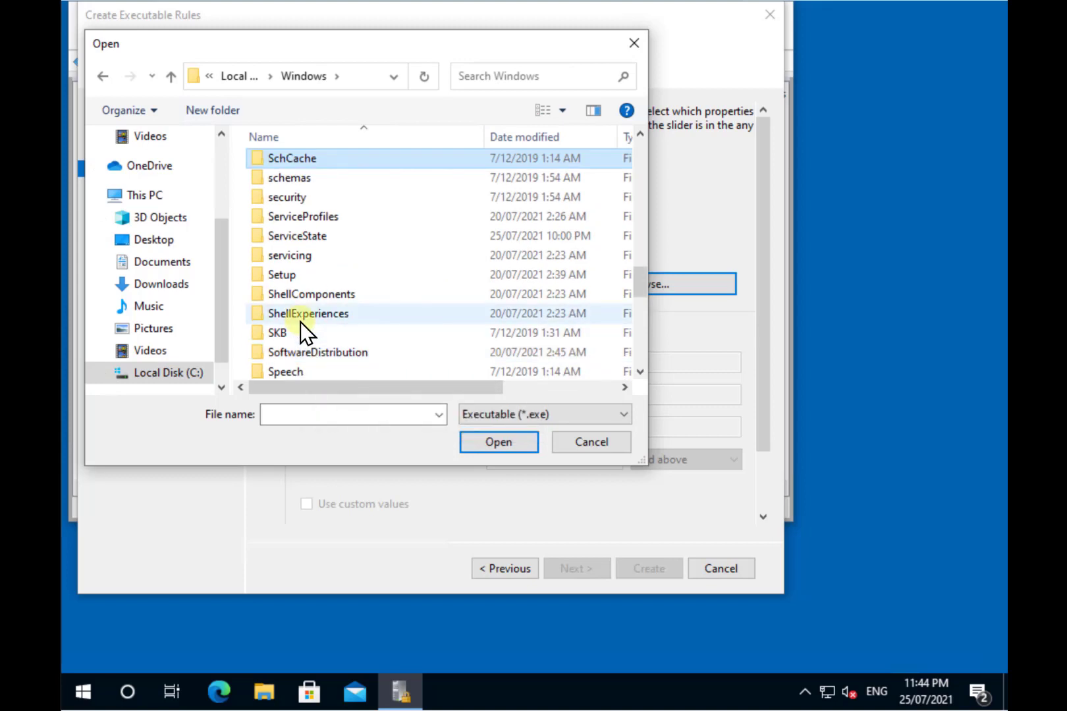
{"action": "scroll", "coordinate": [301, 326], "scroll_direction": "down", "scroll_amount": 3}
{"action": "double_click", "coordinate": [298, 275]}
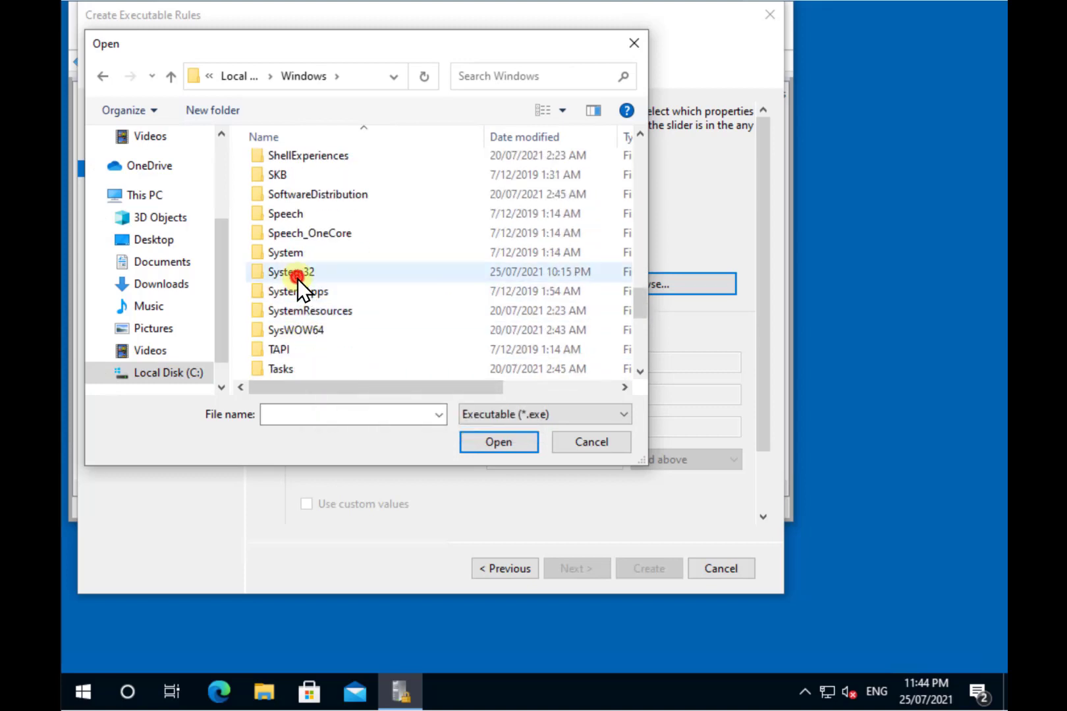
Step: Select mshta.exe as the reference file, filling in Microsoft Corporation, MSHTA.EXE, version 11.0.0.0
{"action": "type", "text": "ms"}
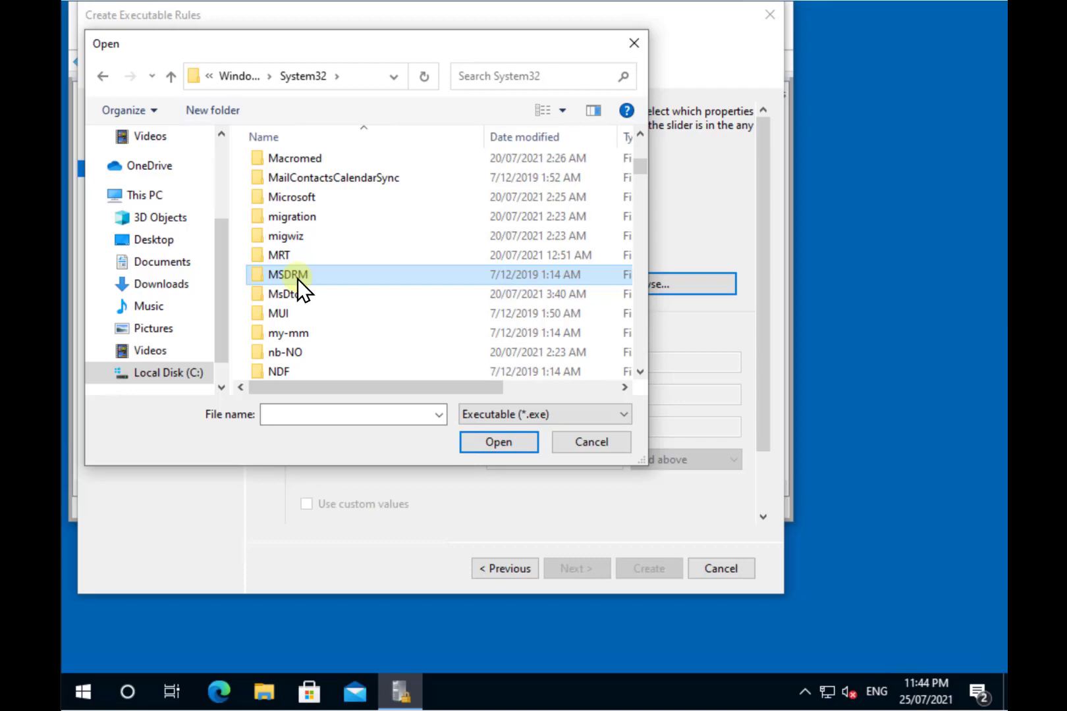
{"action": "scroll", "coordinate": [298, 279], "scroll_direction": "down", "scroll_amount": 20}
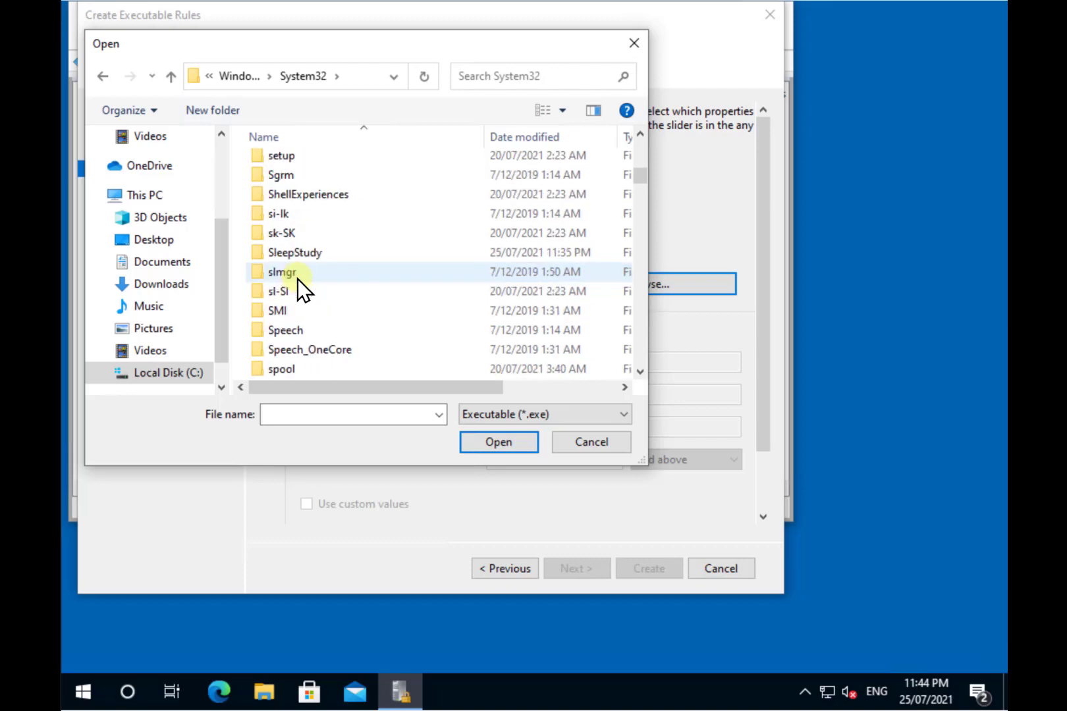
{"action": "scroll", "coordinate": [298, 280], "scroll_direction": "down", "scroll_amount": 20}
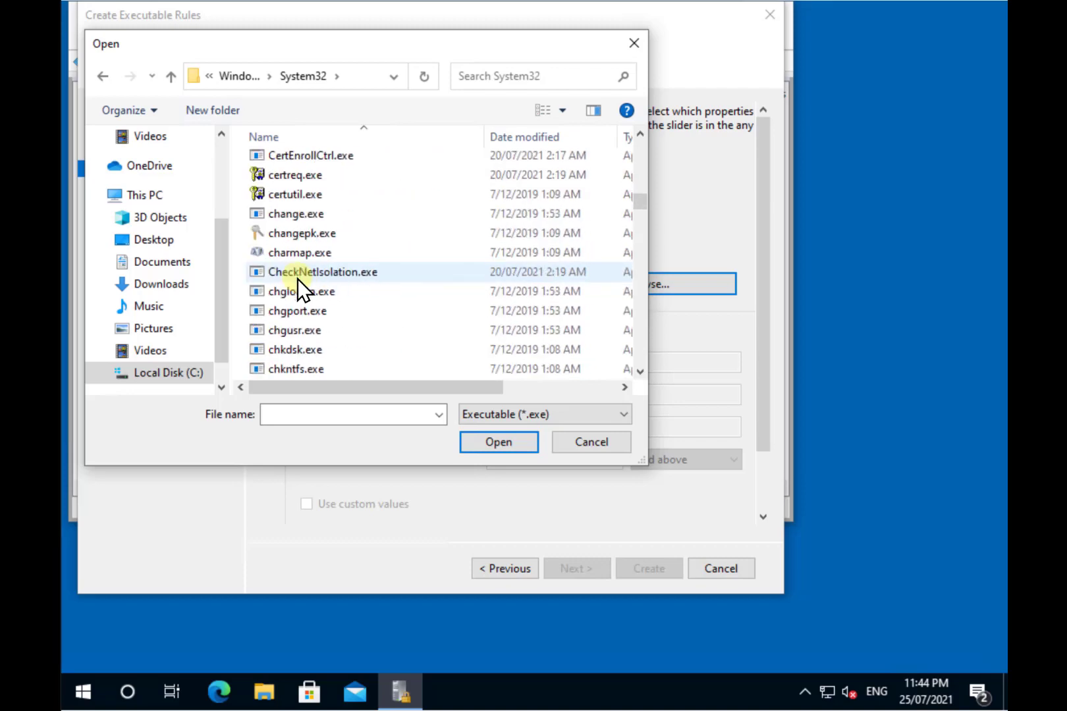
{"action": "scroll", "coordinate": [298, 279], "scroll_direction": "down", "scroll_amount": 20}
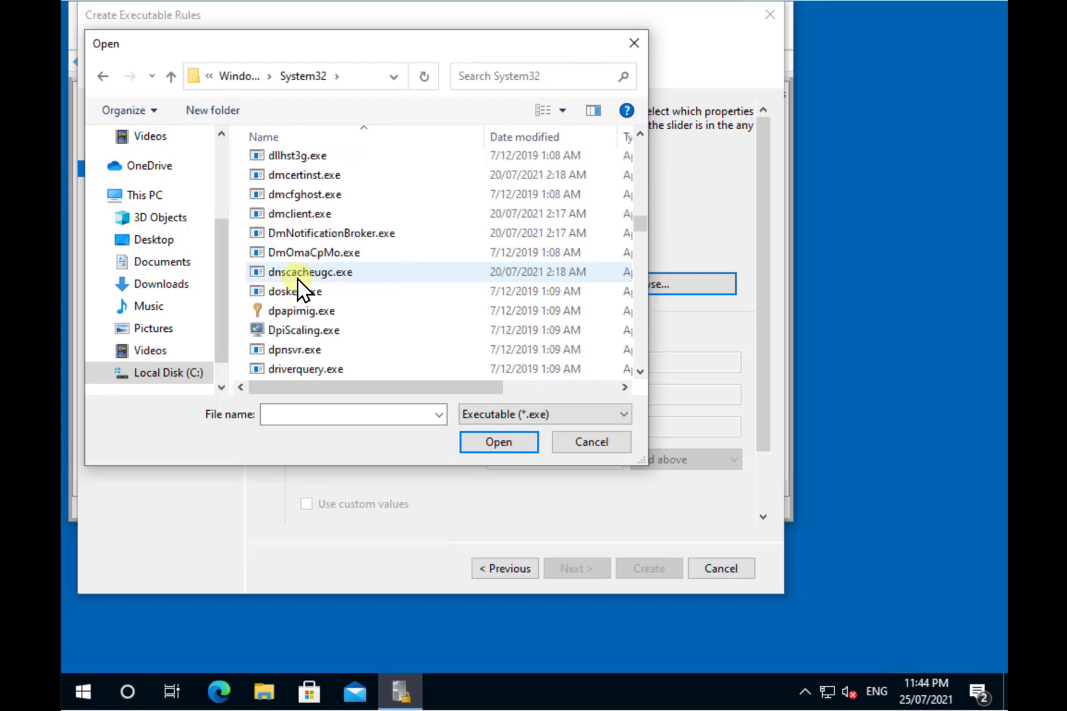
{"action": "scroll", "coordinate": [298, 280], "scroll_direction": "down", "scroll_amount": 20}
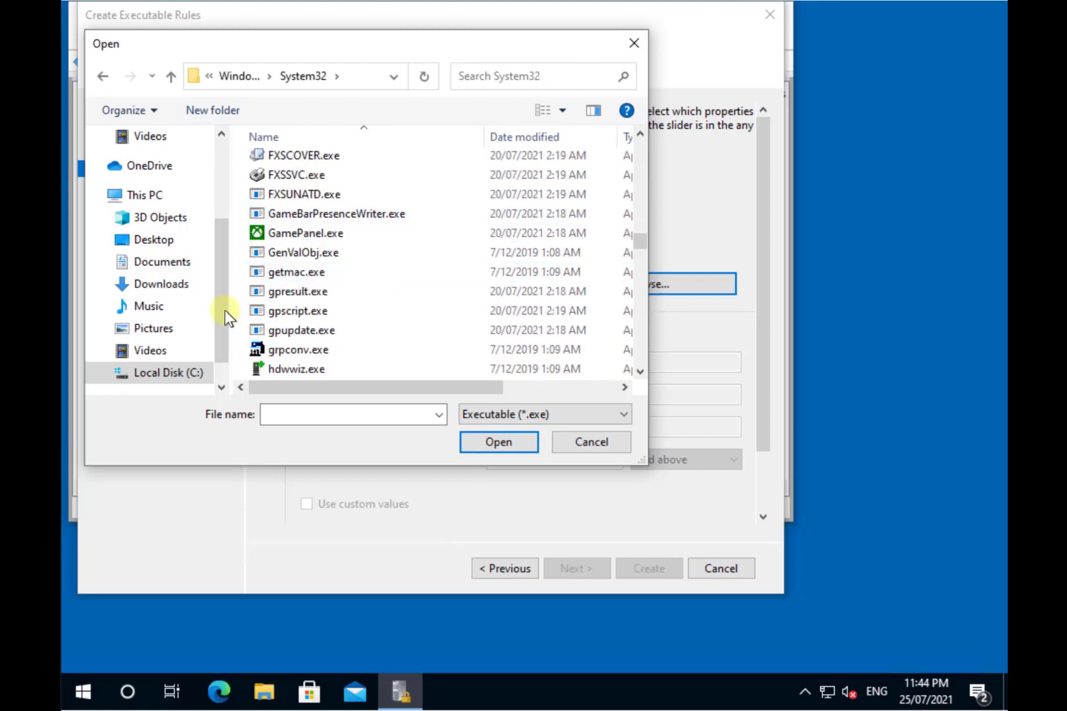
{"action": "left_click", "coordinate": [411, 318]}
{"action": "scroll", "coordinate": [411, 321], "scroll_direction": "down", "scroll_amount": 15}
{"action": "scroll", "coordinate": [411, 320], "scroll_direction": "down", "scroll_amount": 10}
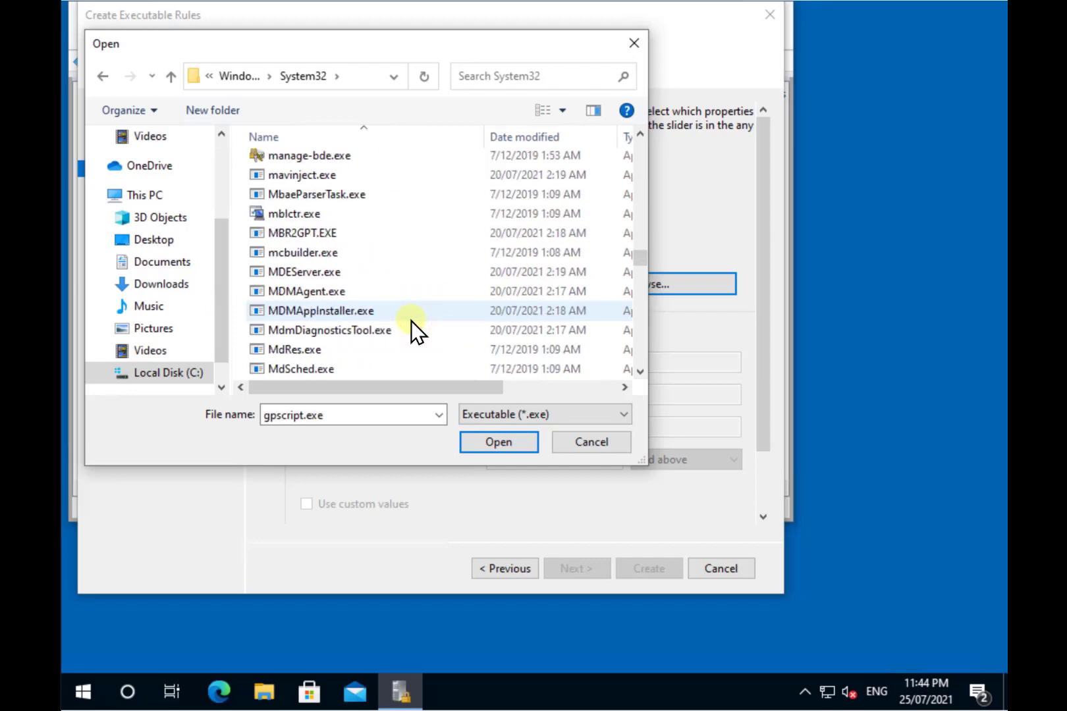
{"action": "scroll", "coordinate": [411, 321], "scroll_direction": "down", "scroll_amount": 5}
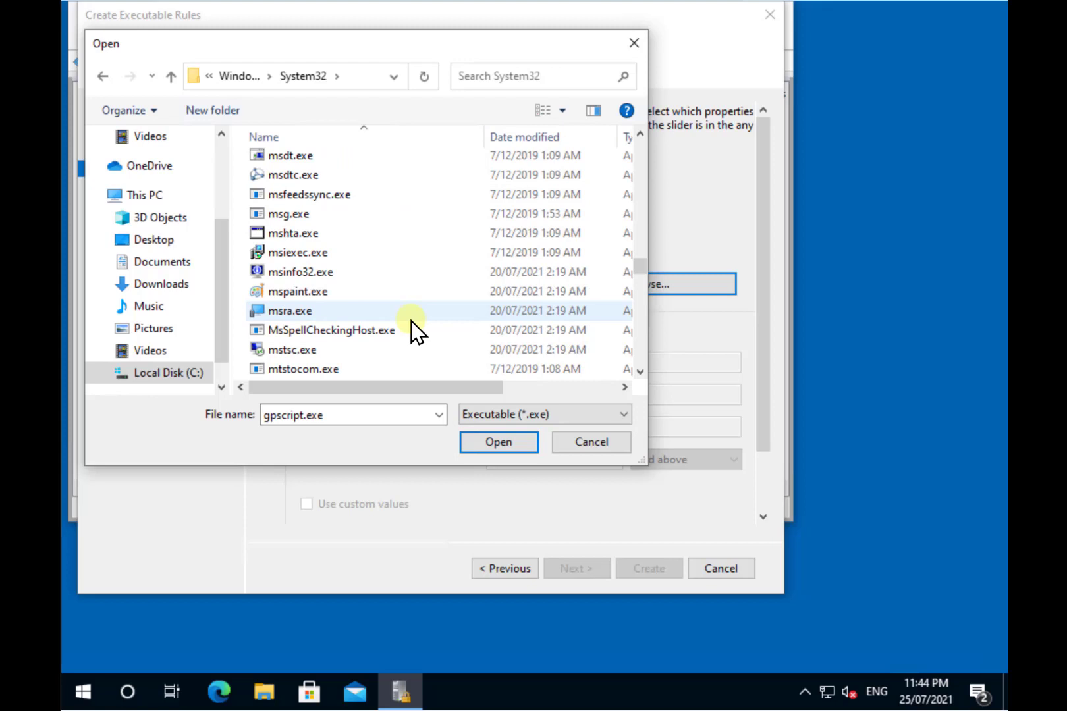
{"action": "left_click", "coordinate": [316, 233]}
Step: Create the Everyone deny publisher rule for MSHTA.EXE, matching any file version, with no exceptions
{"action": "left_click", "coordinate": [509, 443]}
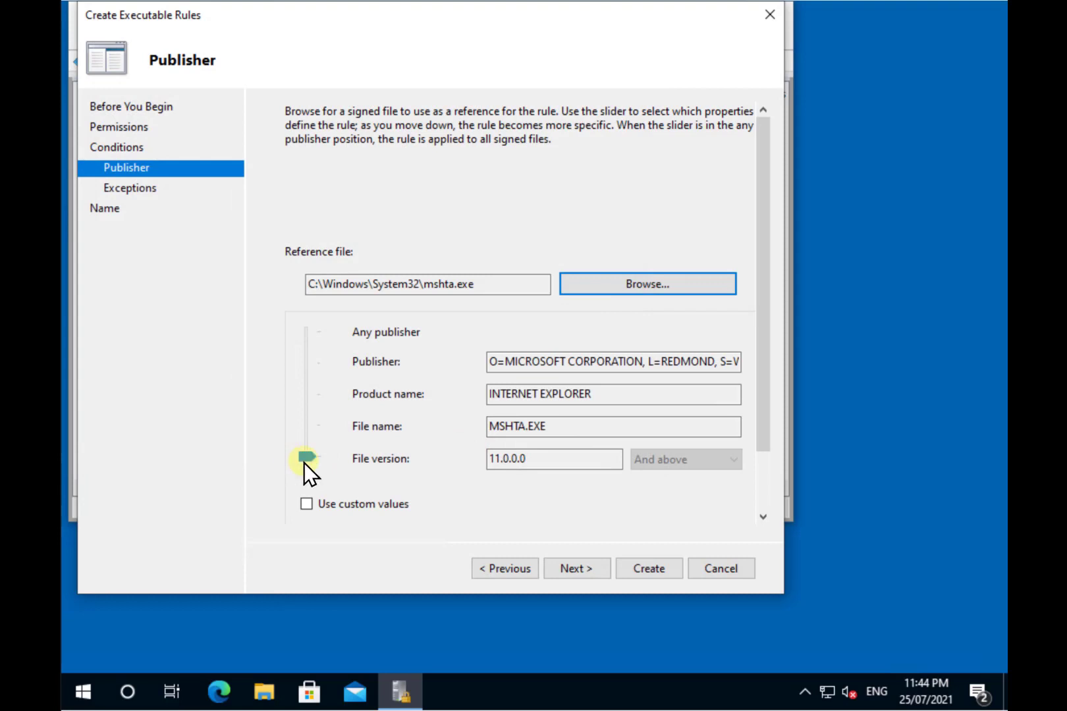
{"action": "left_click", "coordinate": [305, 461]}
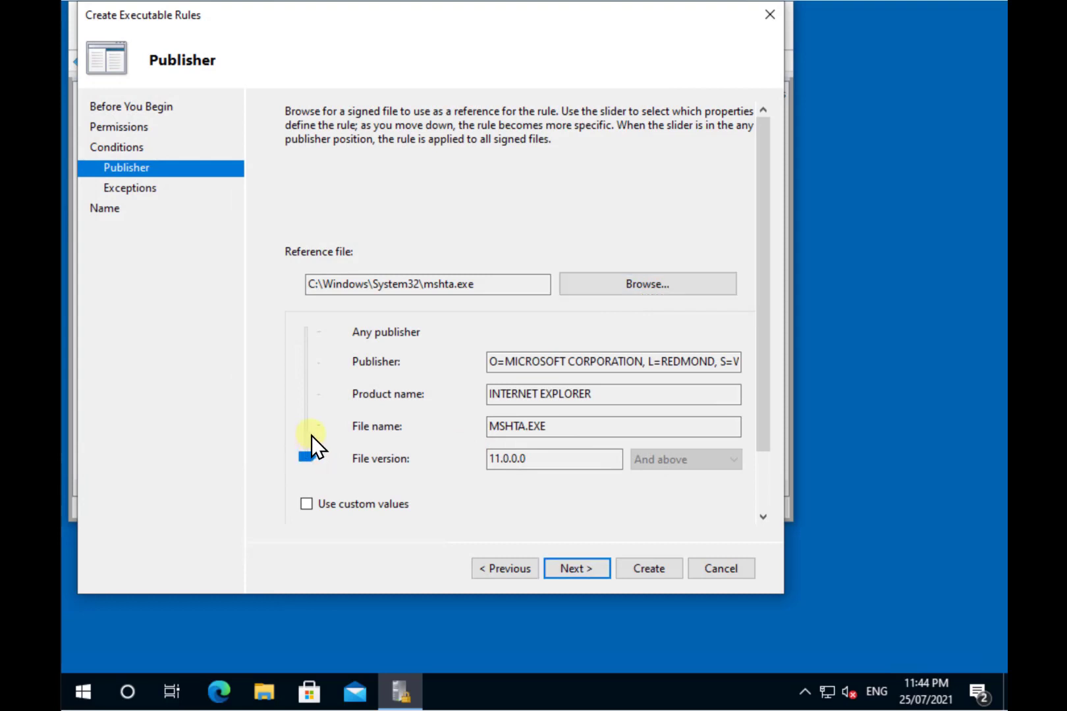
{"action": "left_click", "coordinate": [598, 571]}
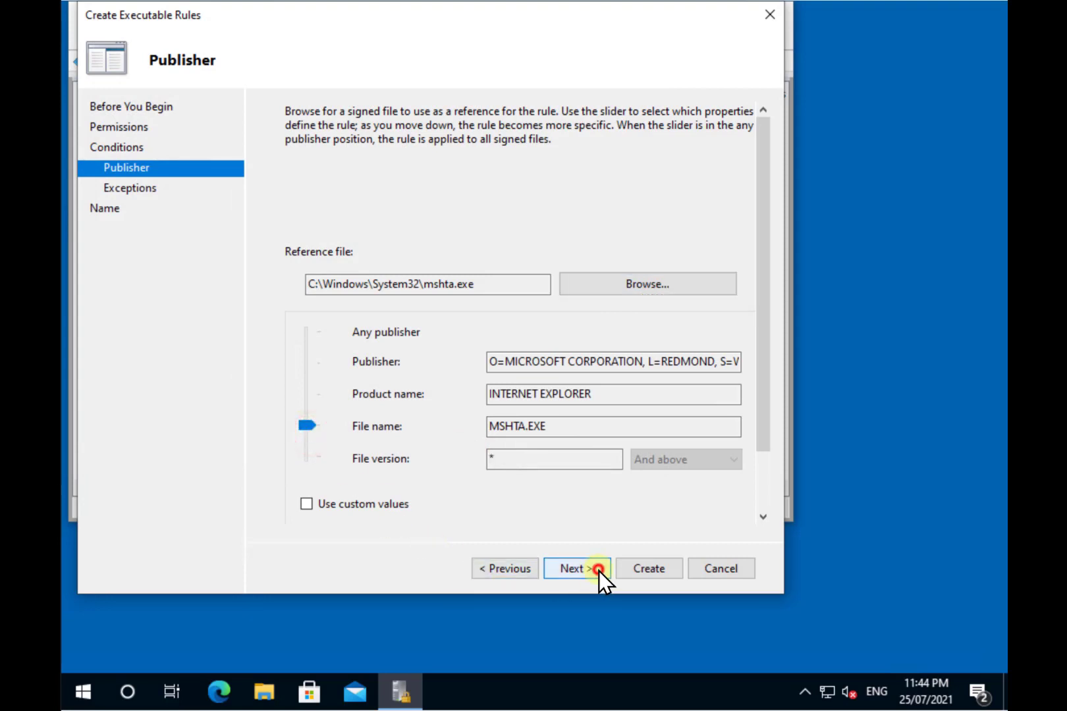
{"action": "left_click", "coordinate": [599, 569]}
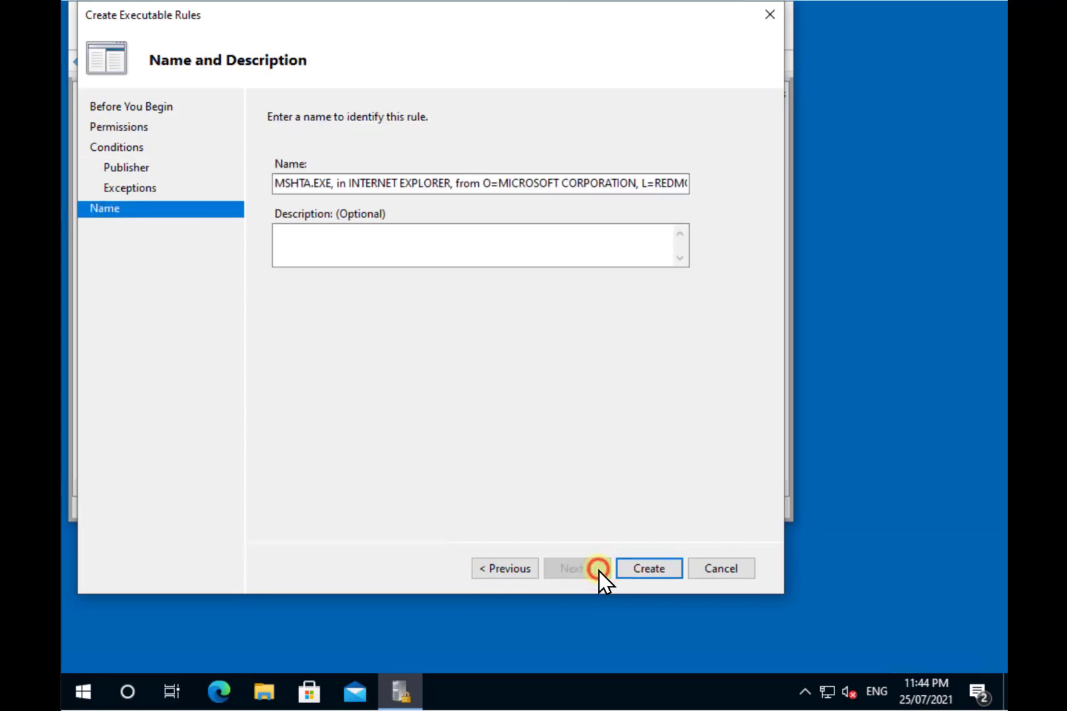
{"action": "left_click", "coordinate": [628, 571]}
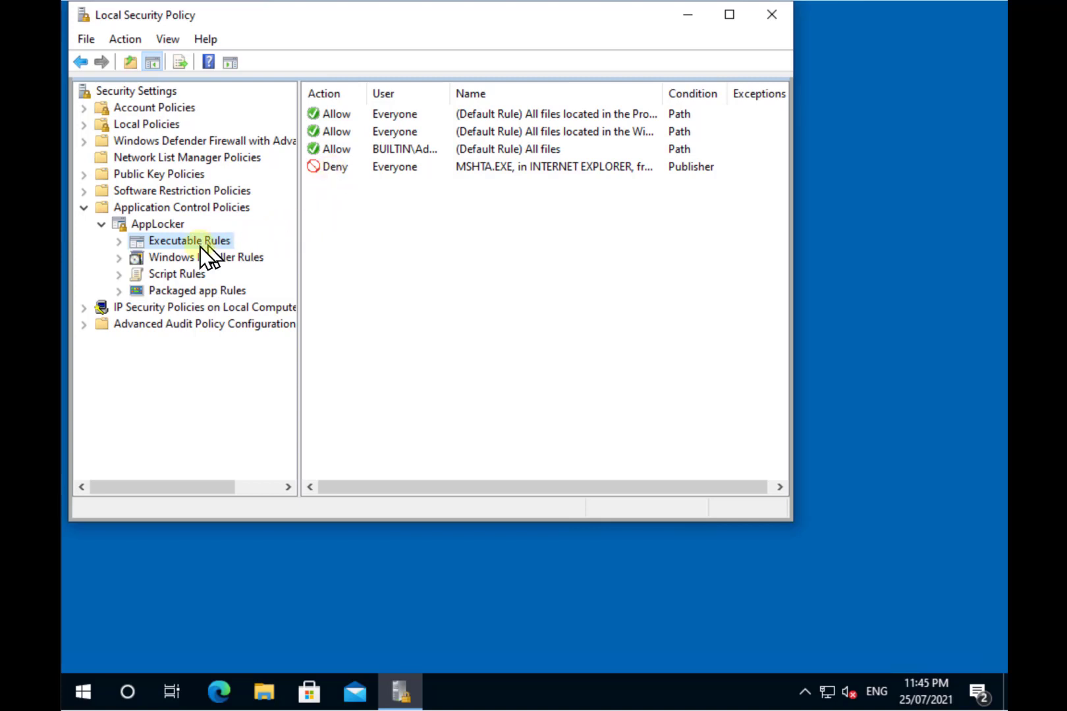
Step: Export the AppLocker policy as an XML file to C:\downloads, confirming 5 rules exported
{"action": "right_click", "coordinate": [170, 224]}
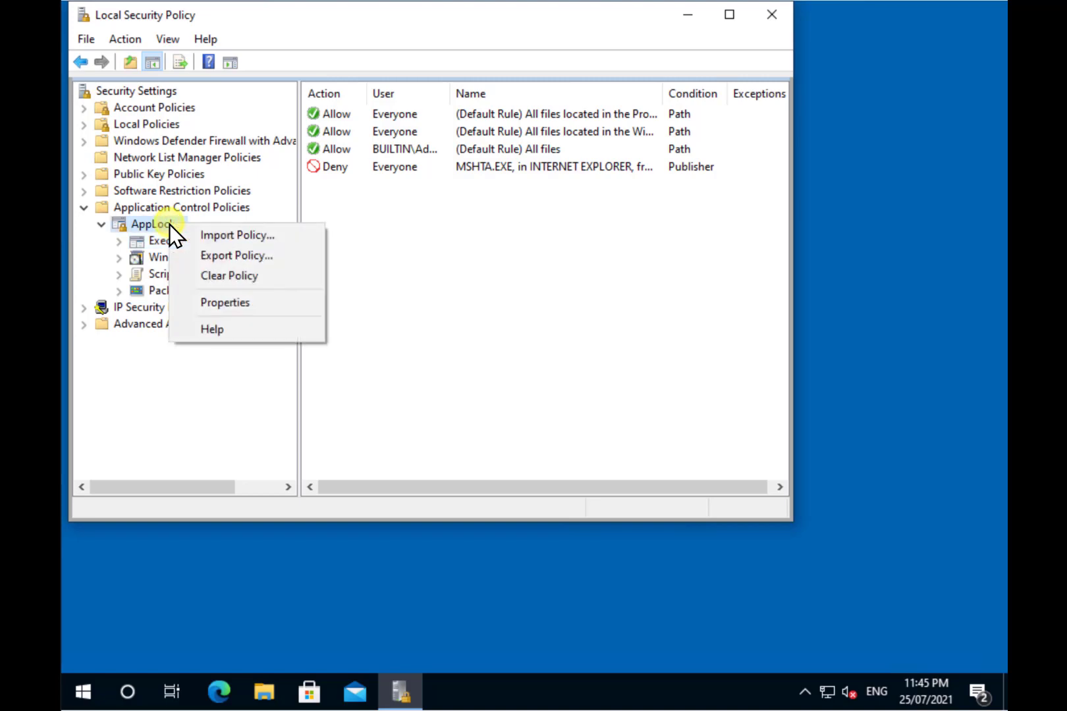
{"action": "left_click", "coordinate": [234, 262]}
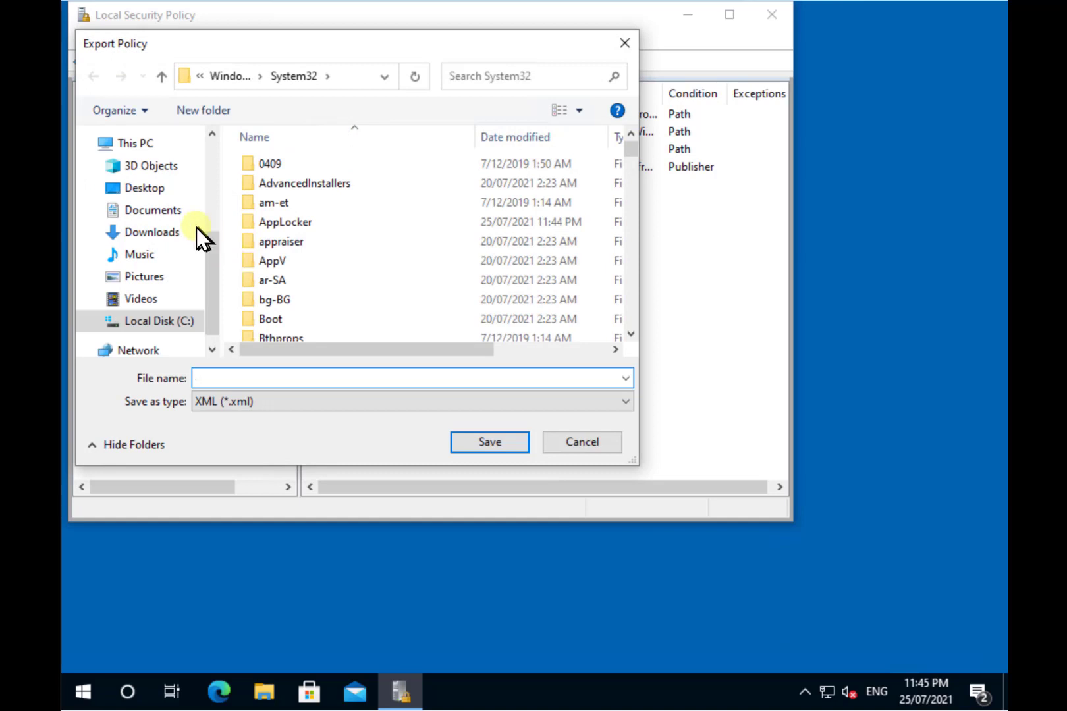
{"action": "left_click", "coordinate": [173, 326]}
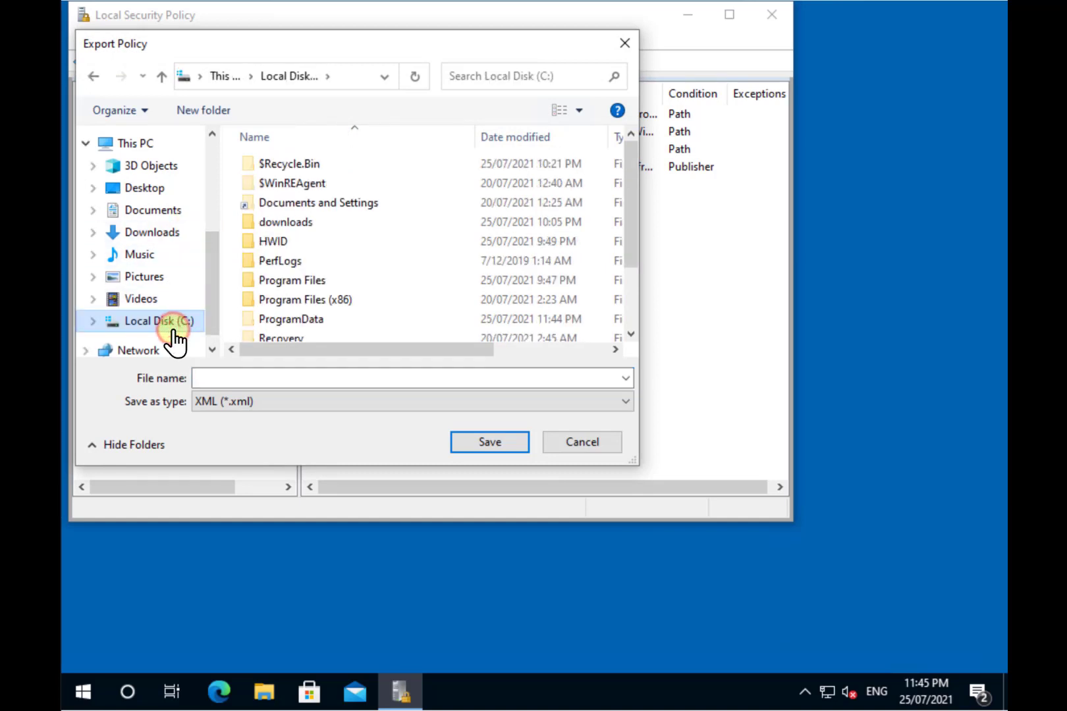
{"action": "left_click", "coordinate": [292, 224]}
{"action": "double_click", "coordinate": [292, 224]}
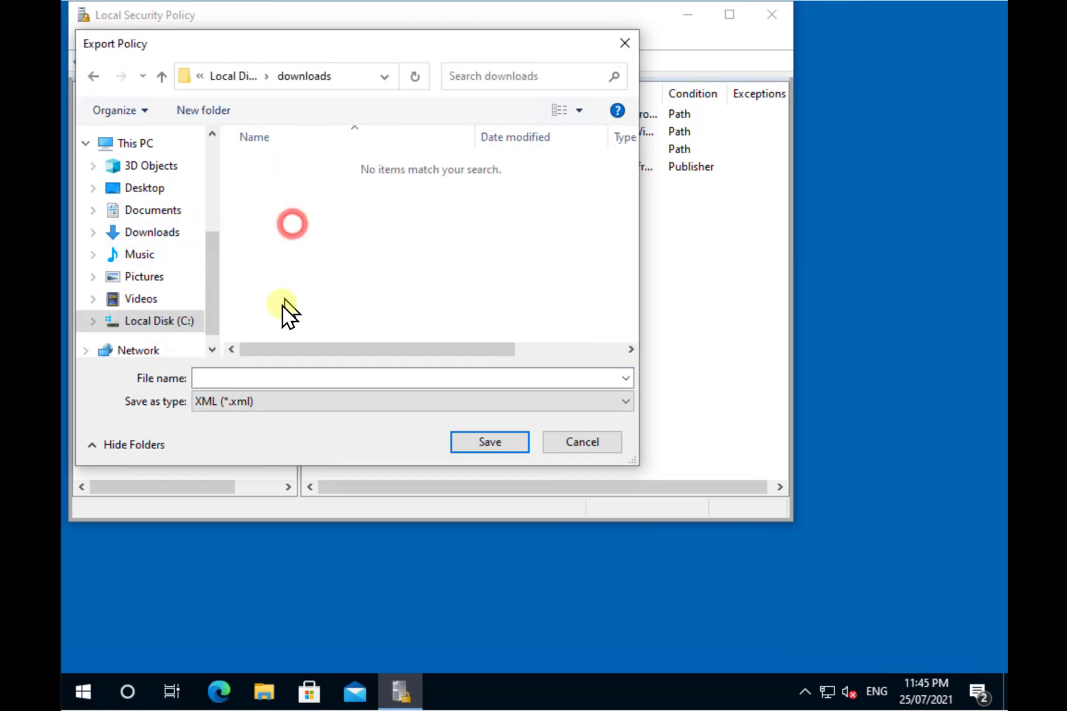
{"action": "left_click", "coordinate": [247, 379]}
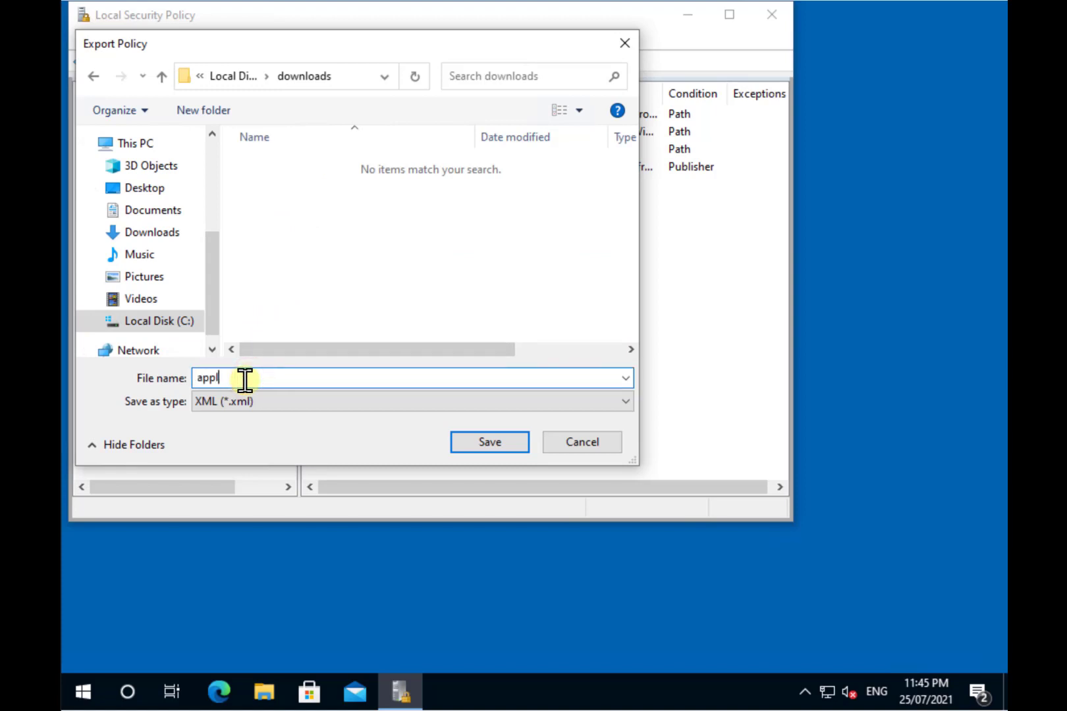
{"action": "key", "text": "Return"}
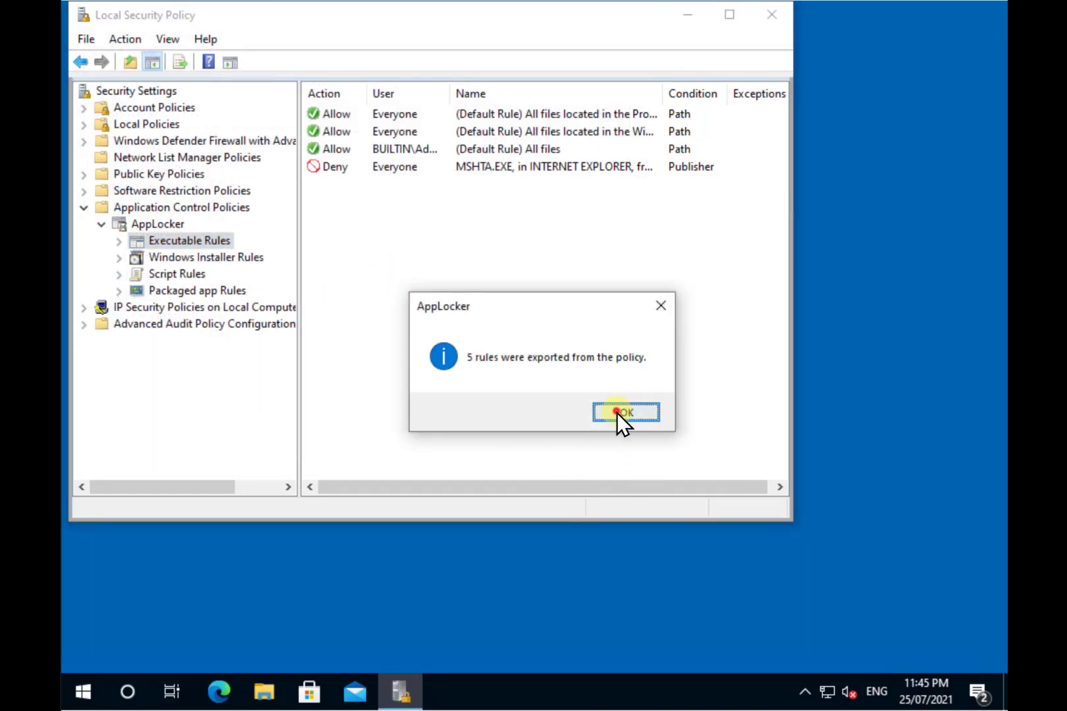
{"action": "left_click", "coordinate": [619, 411]}
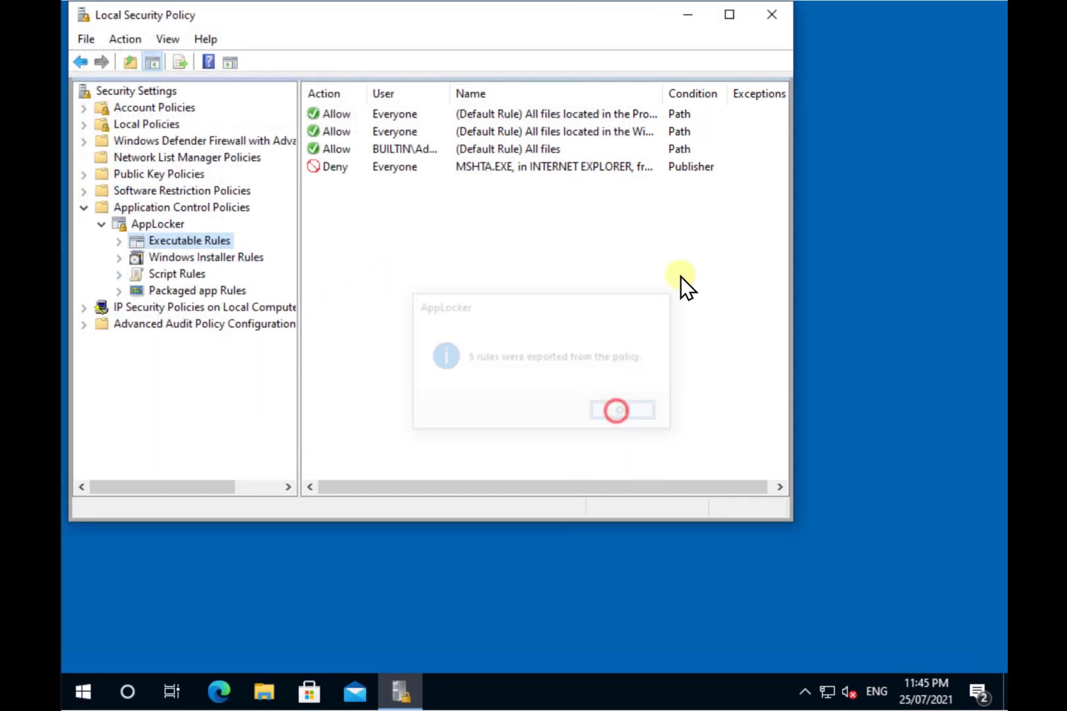
Step: Close Local Security Policy and open applocker.xml from File Explorer's Recent files in Notepad
{"action": "left_click", "coordinate": [773, 19]}
{"action": "left_click", "coordinate": [261, 693]}
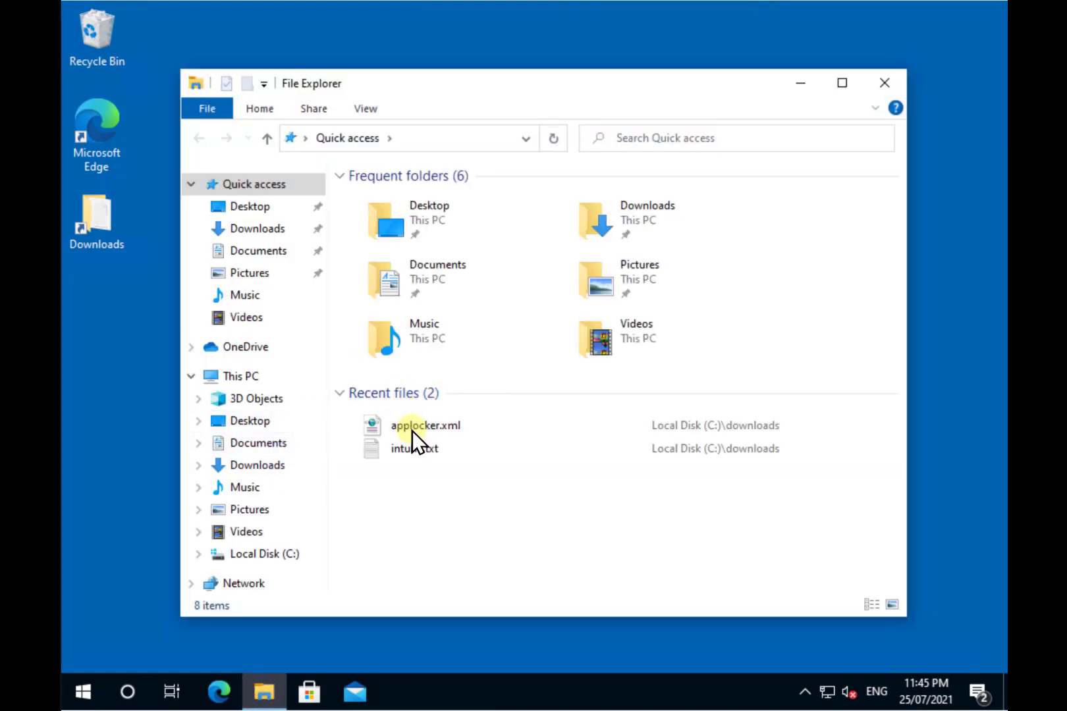
{"action": "right_click", "coordinate": [437, 424]}
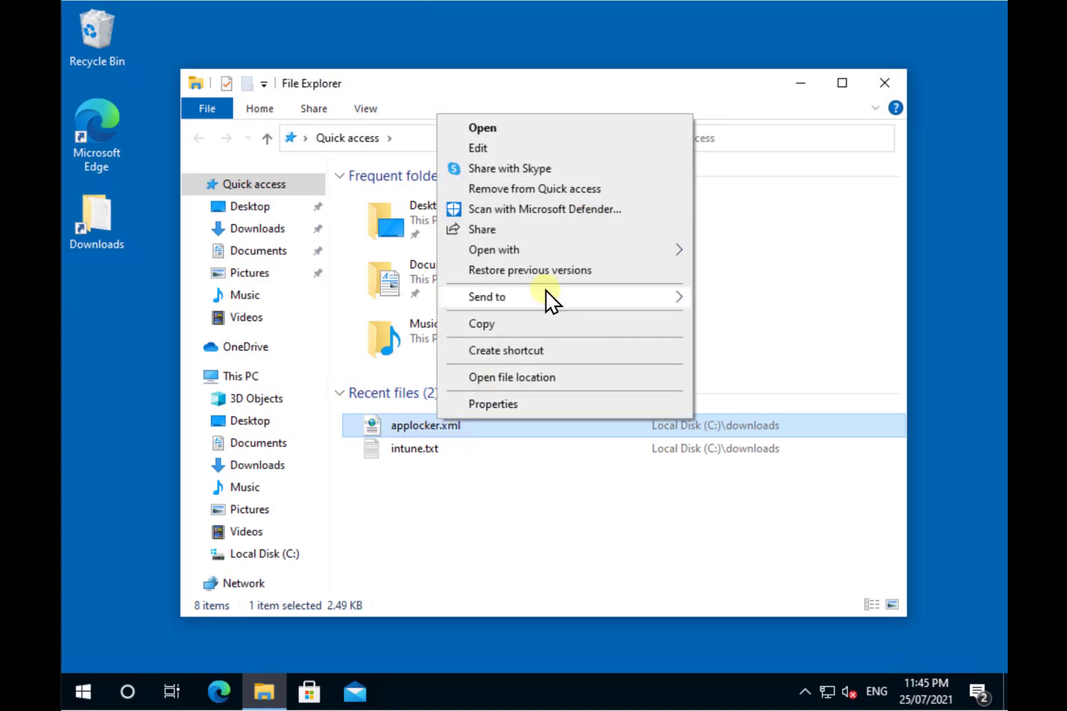
{"action": "mouse_move", "coordinate": [565, 253]}
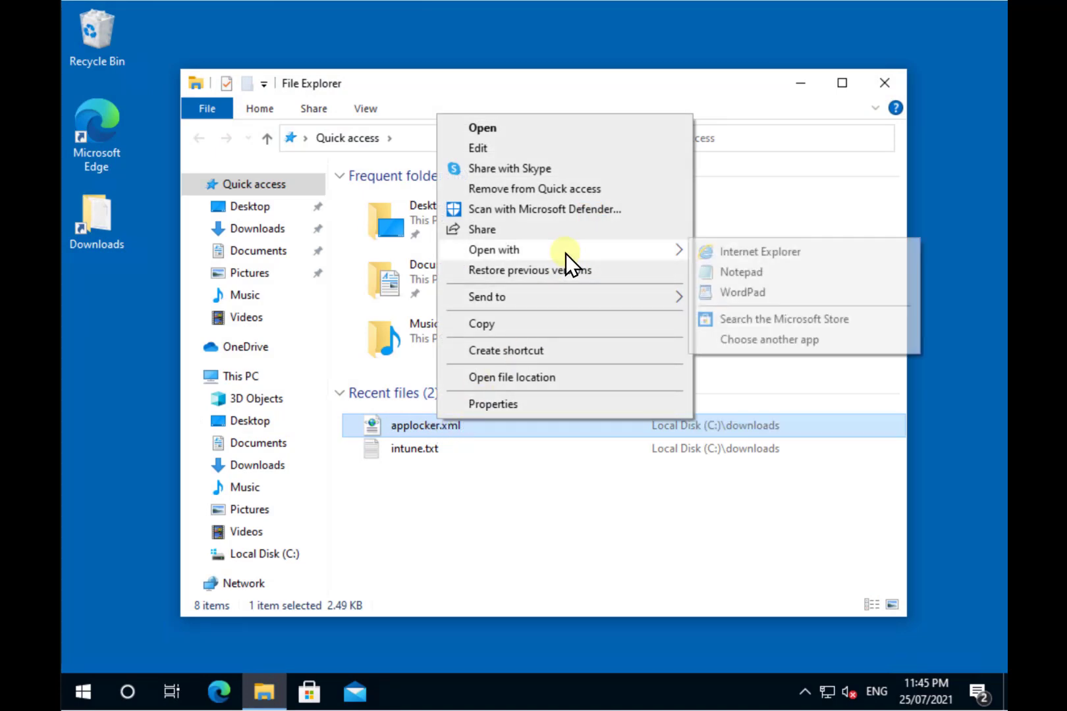
{"action": "left_click", "coordinate": [759, 277]}
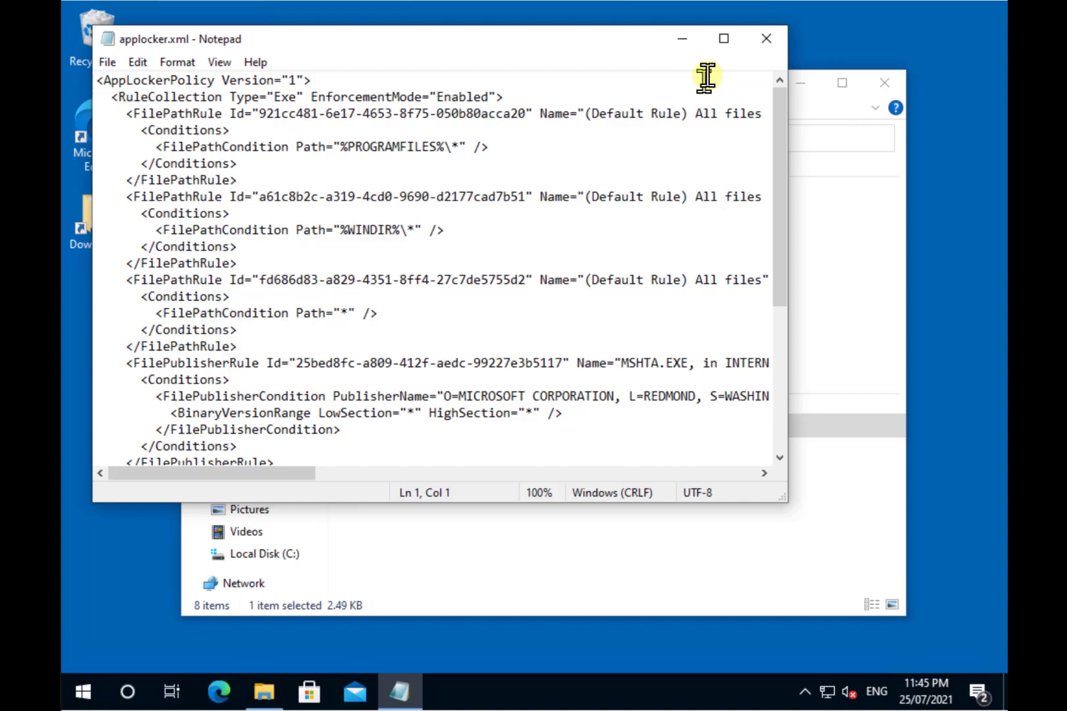
Step: Maximize Notepad, review applocker.xml, and select the whole Exe RuleCollection including the MSHTA.EXE rule
{"action": "left_click", "coordinate": [725, 39]}
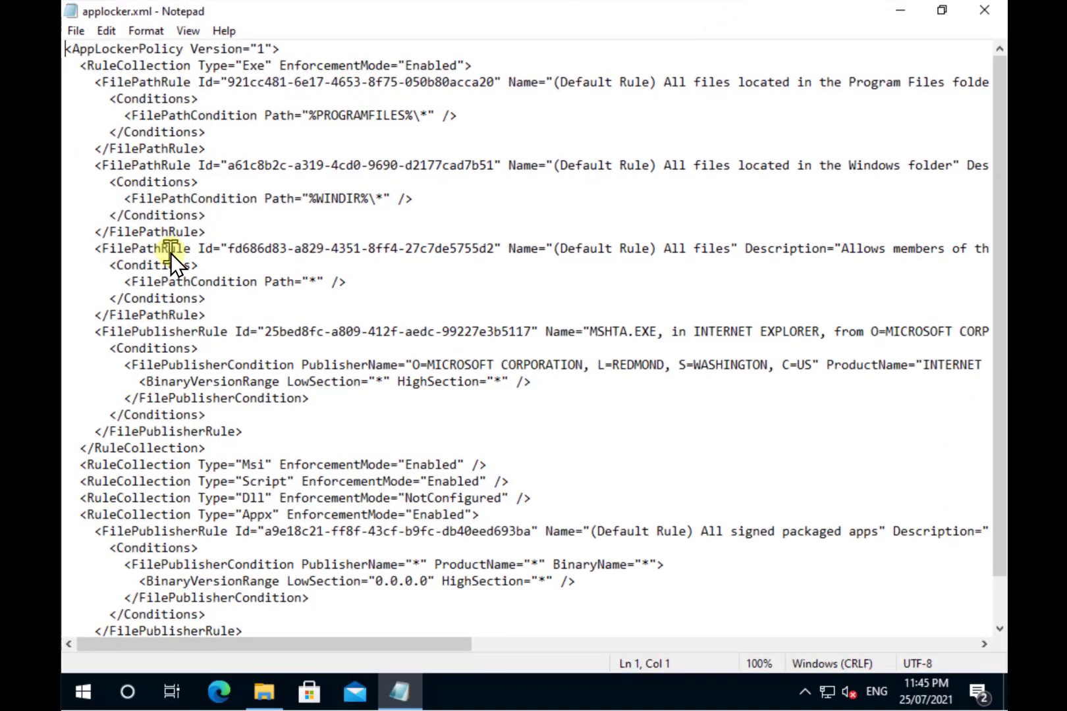
{"action": "scroll", "coordinate": [156, 258], "scroll_direction": "down", "scroll_amount": 1}
{"action": "scroll", "coordinate": [156, 258], "scroll_direction": "up", "scroll_amount": 1}
{"action": "left_click", "coordinate": [479, 62]}
{"action": "left_click_drag", "start_coordinate": [336, 73], "coordinate": [66, 53]}
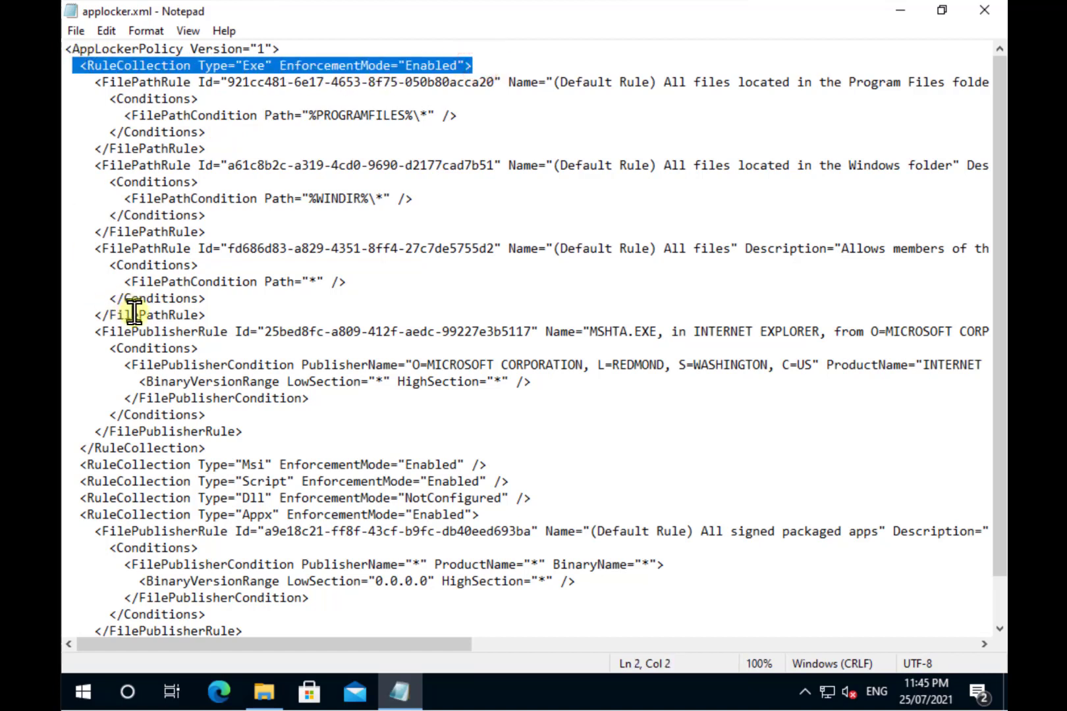
{"action": "left_click_drag", "start_coordinate": [217, 447], "coordinate": [69, 440]}
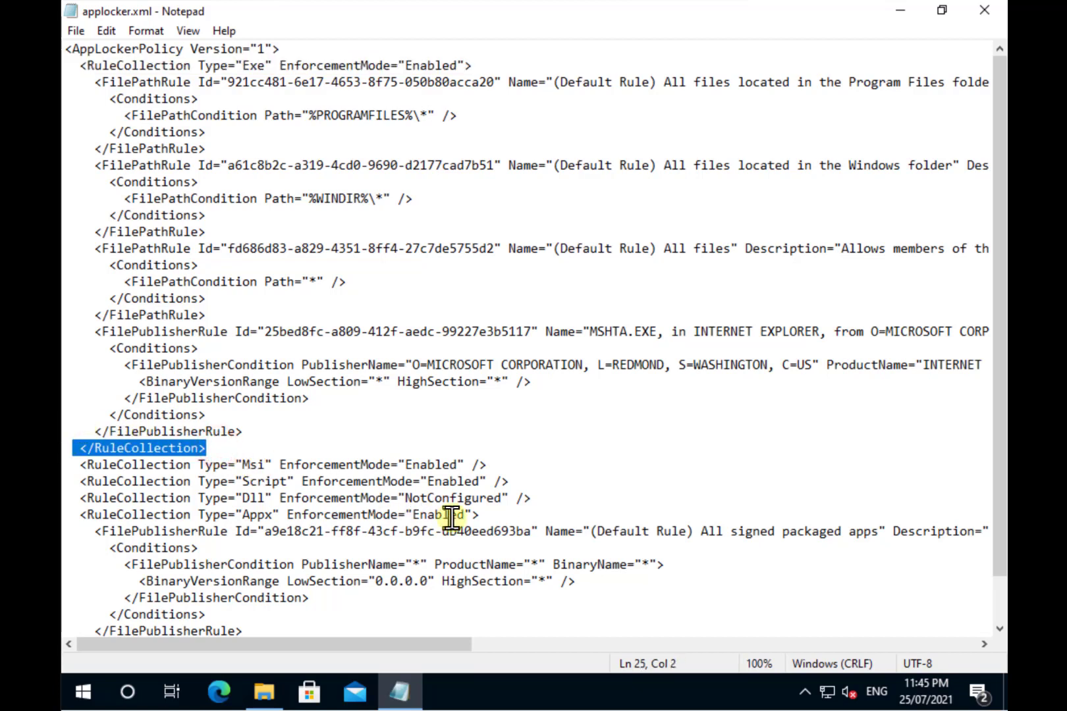
{"action": "left_click_drag", "start_coordinate": [505, 465], "coordinate": [272, 465]}
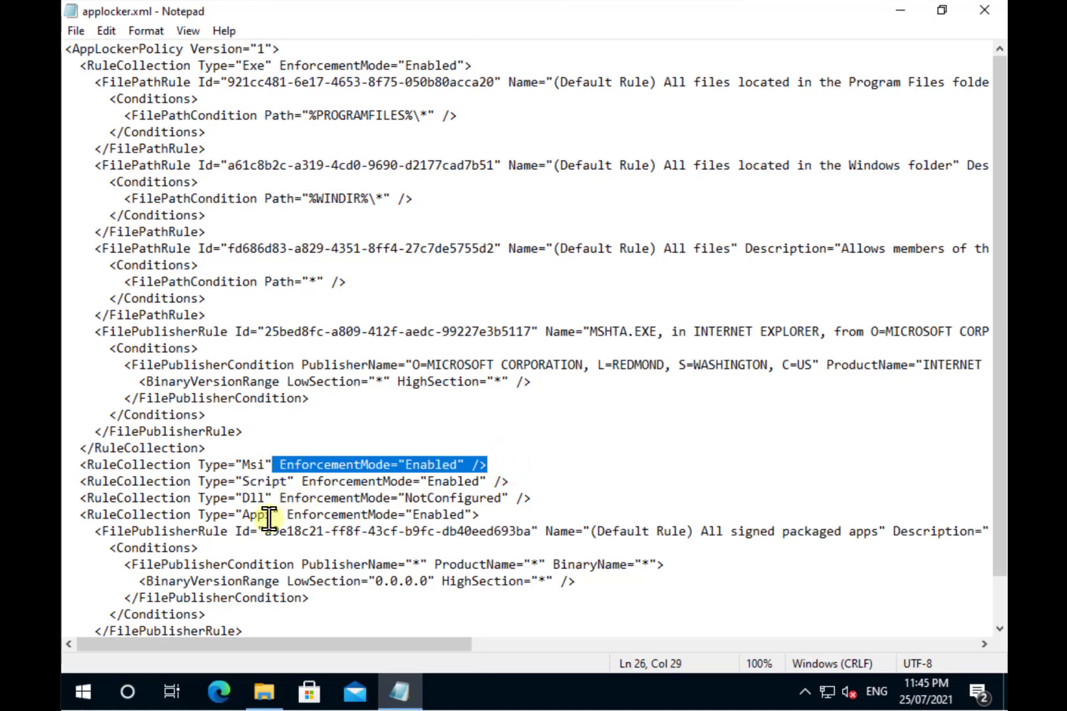
{"action": "scroll", "coordinate": [408, 514], "scroll_direction": "down", "scroll_amount": 1}
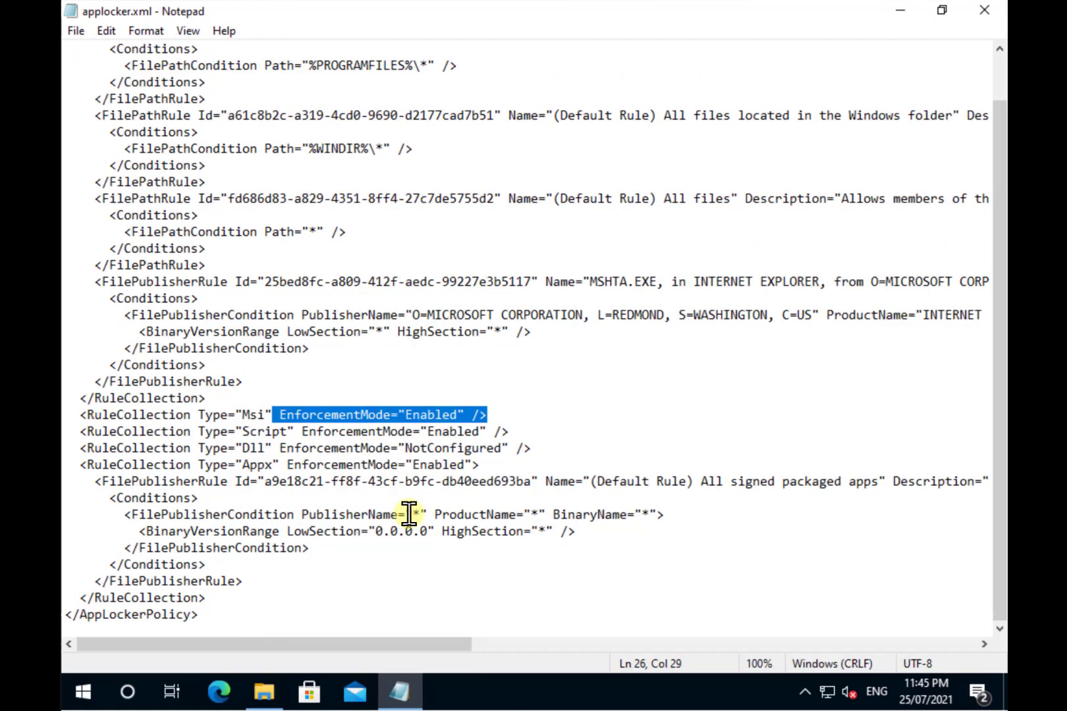
{"action": "scroll", "coordinate": [408, 514], "scroll_direction": "up", "scroll_amount": 1}
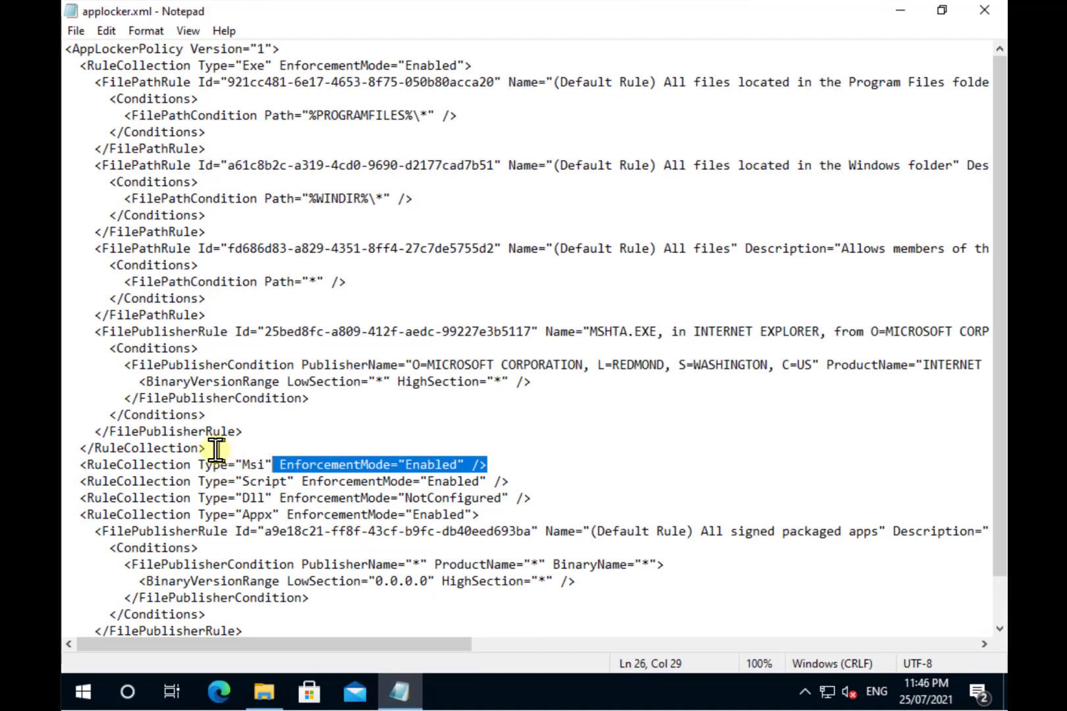
{"action": "left_click_drag", "start_coordinate": [206, 447], "coordinate": [63, 63]}
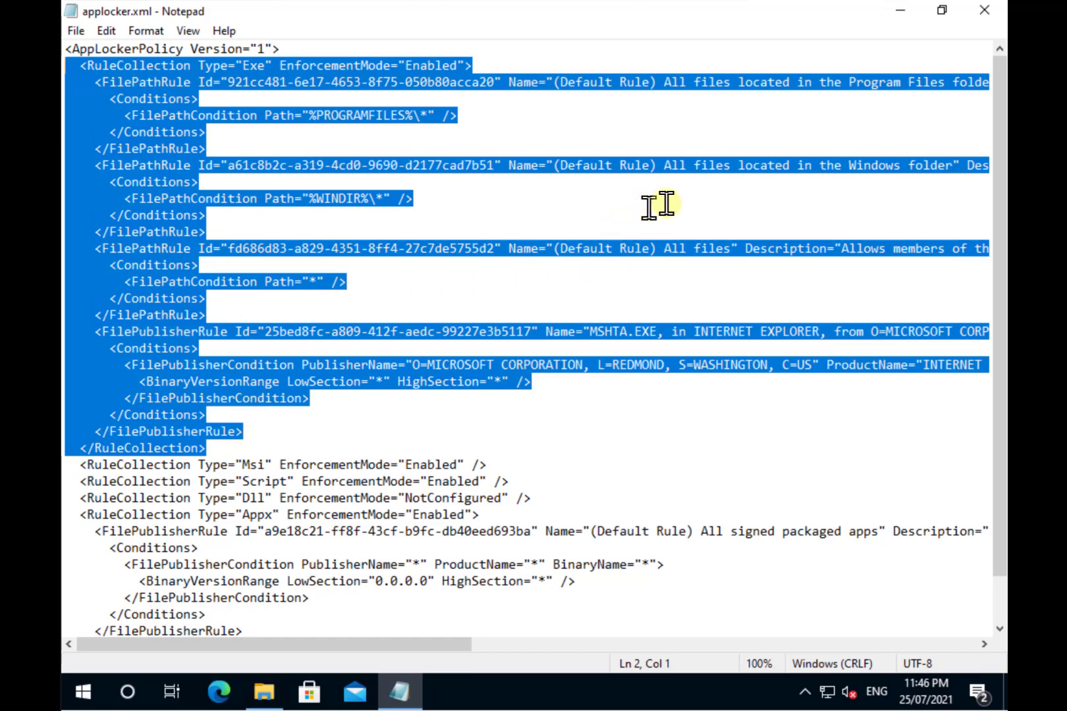
Step: Minimize Notepad, launch Edge, restore the previous pages and maximize it on the Endpoint Manager home
{"action": "left_click", "coordinate": [901, 11]}
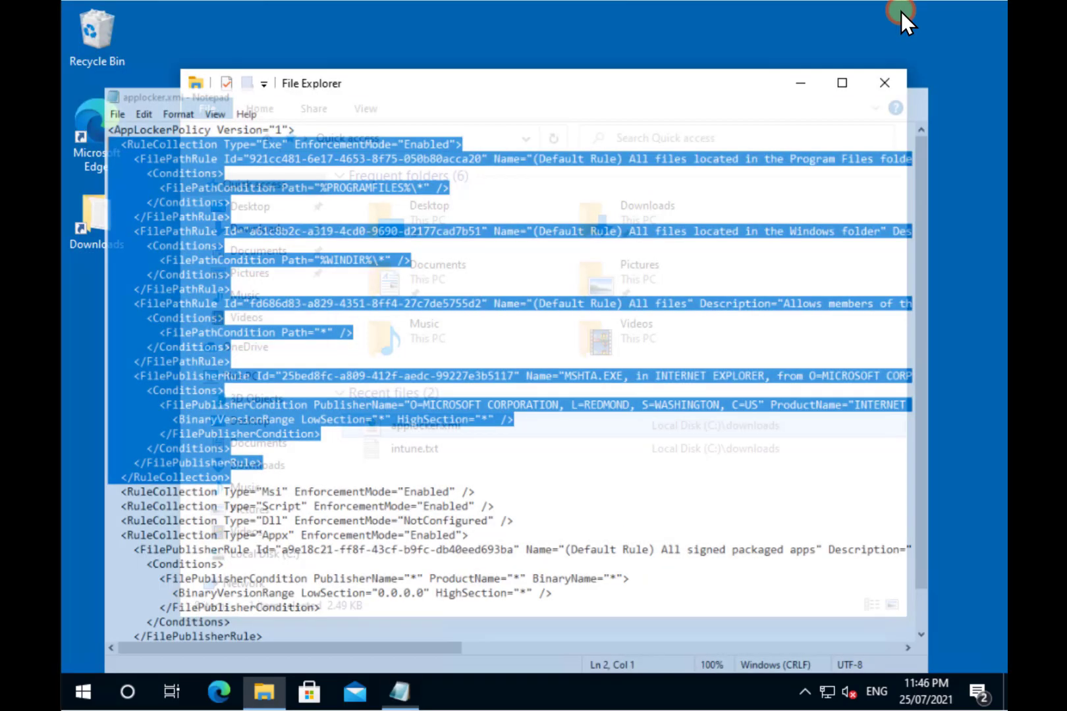
{"action": "left_click", "coordinate": [219, 691]}
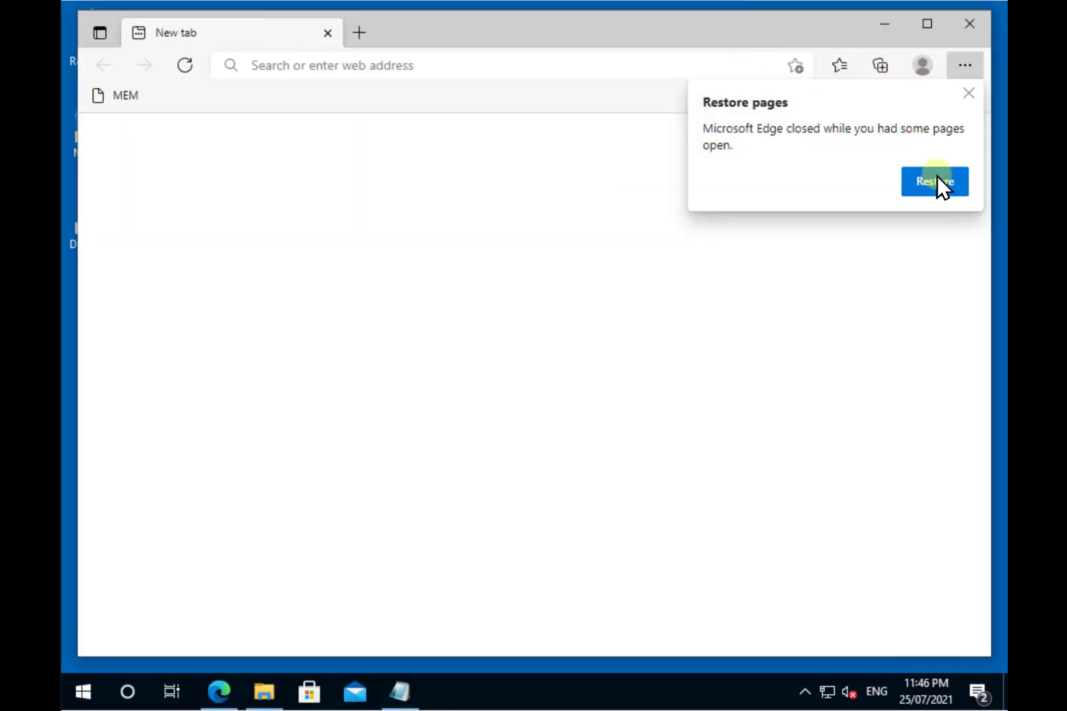
{"action": "left_click", "coordinate": [937, 181]}
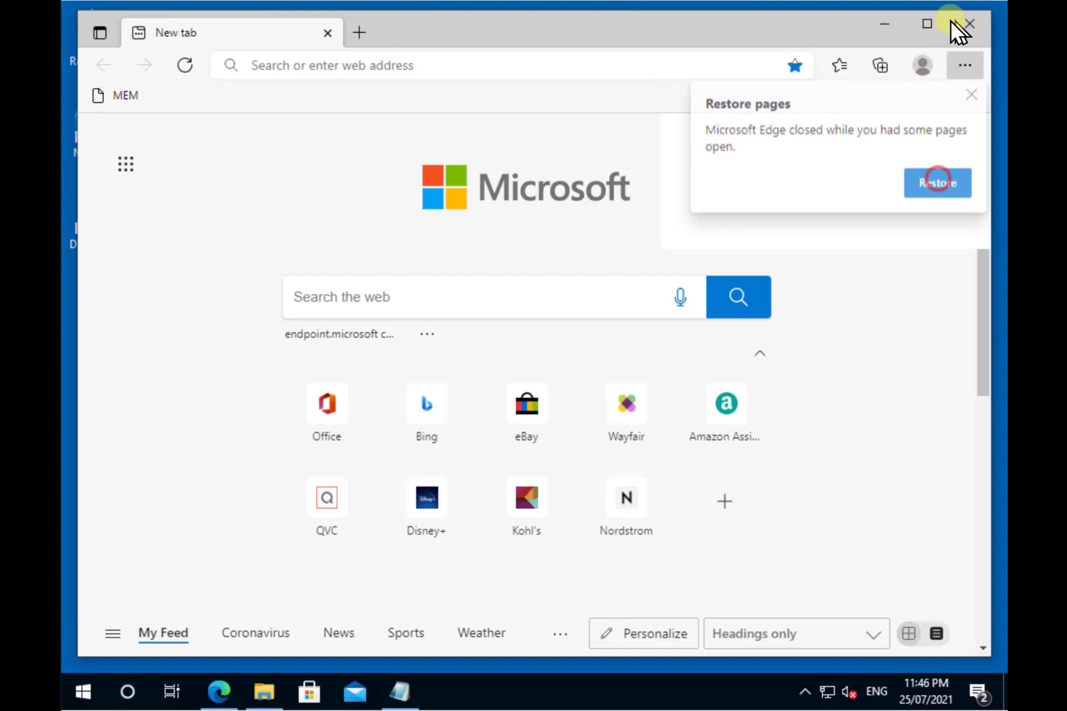
{"action": "left_click", "coordinate": [926, 25]}
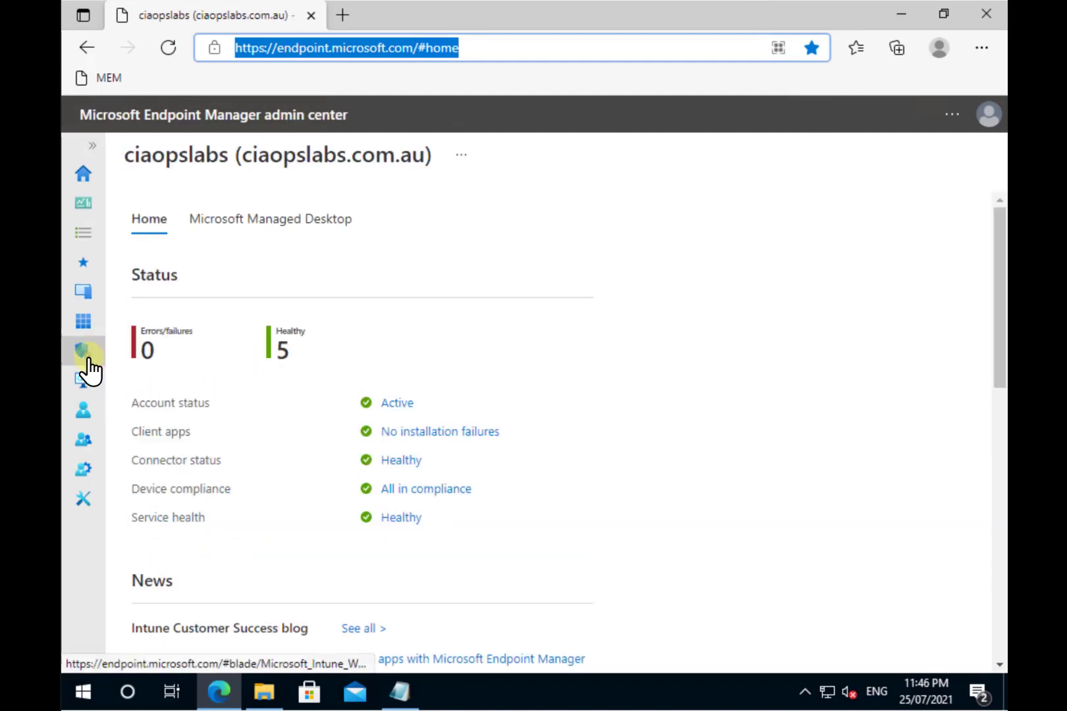
Step: Go to Devices > Configuration profiles and start creating a new profile
{"action": "left_click", "coordinate": [84, 294]}
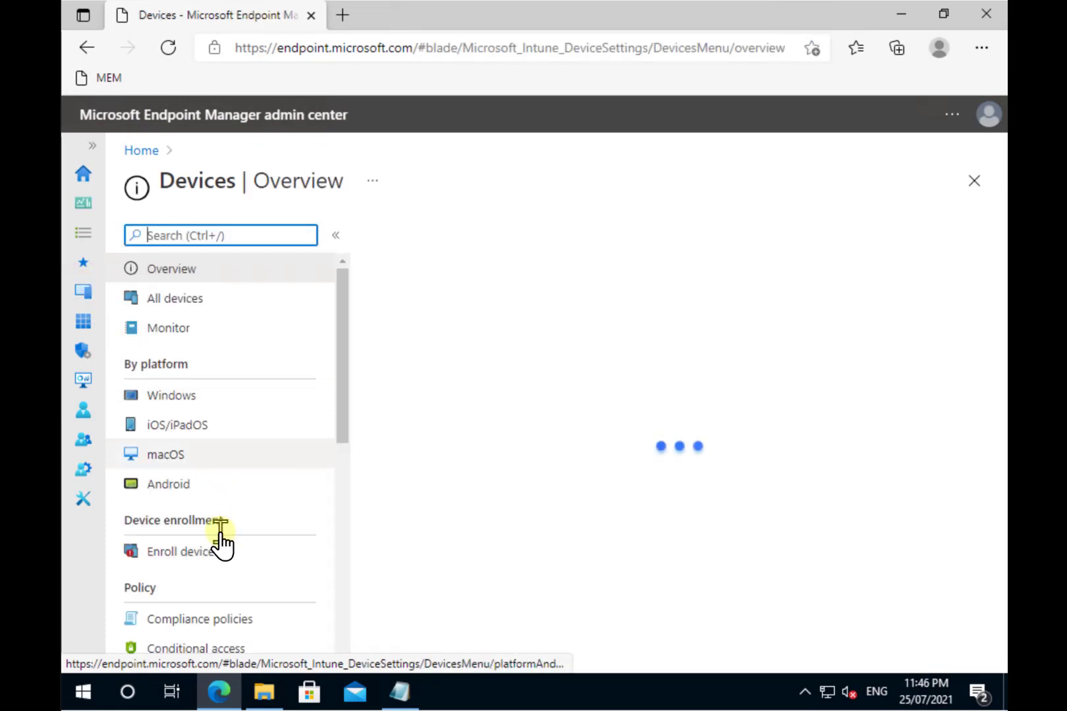
{"action": "scroll", "coordinate": [220, 543], "scroll_direction": "down", "scroll_amount": 2}
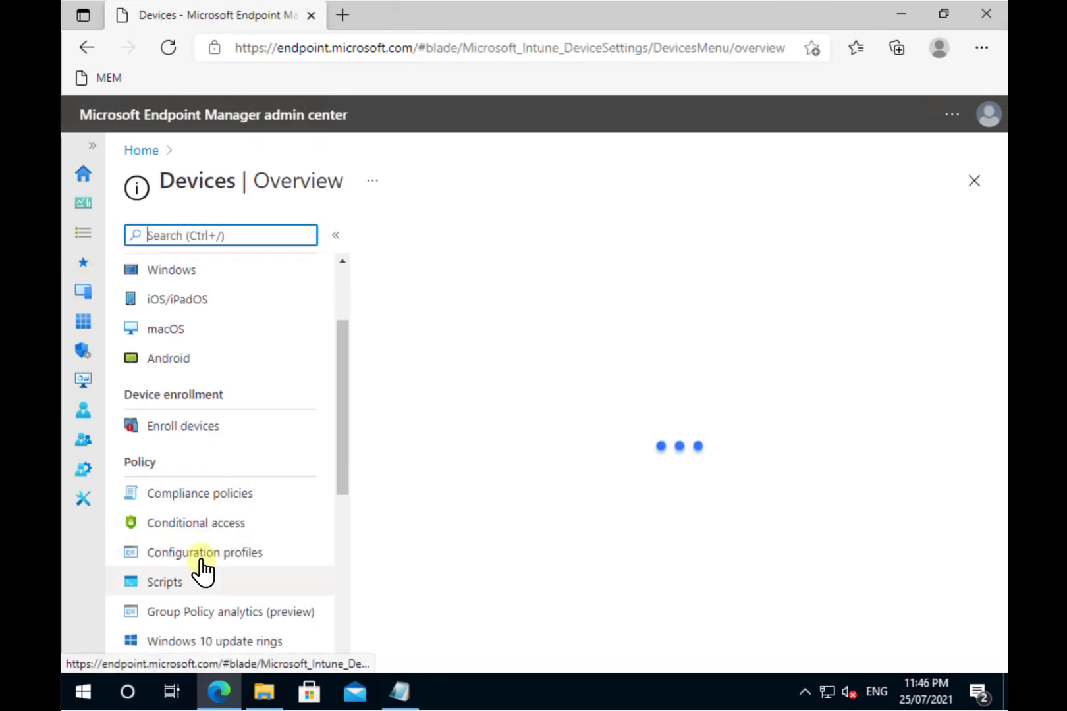
{"action": "left_click", "coordinate": [200, 554]}
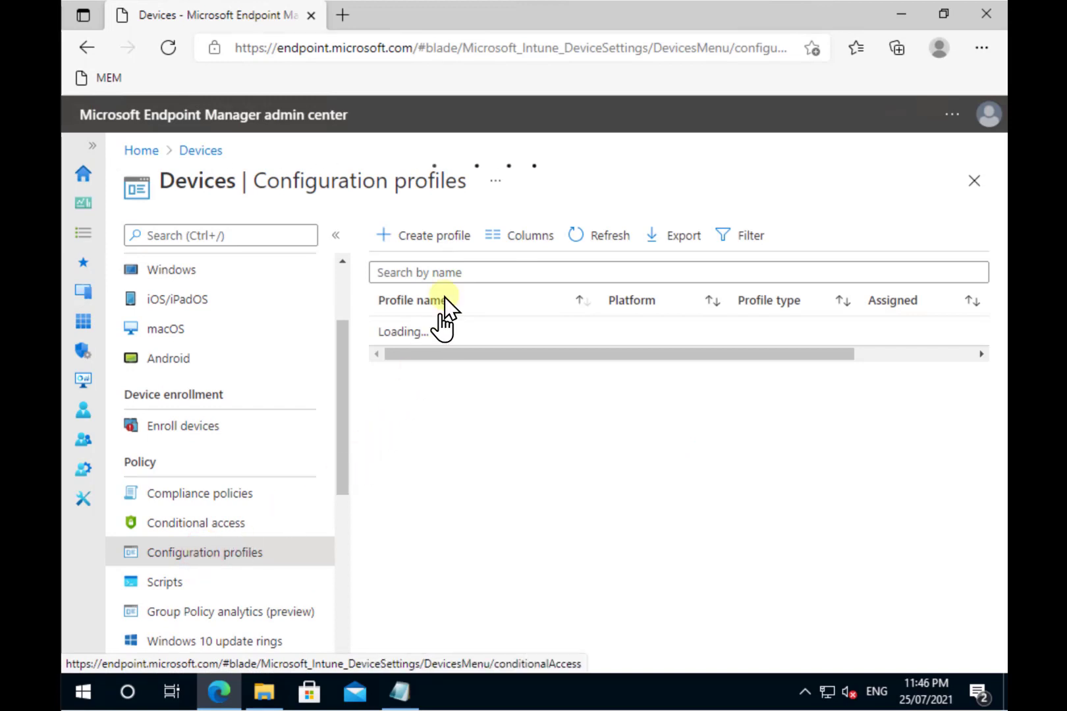
{"action": "left_click", "coordinate": [440, 239]}
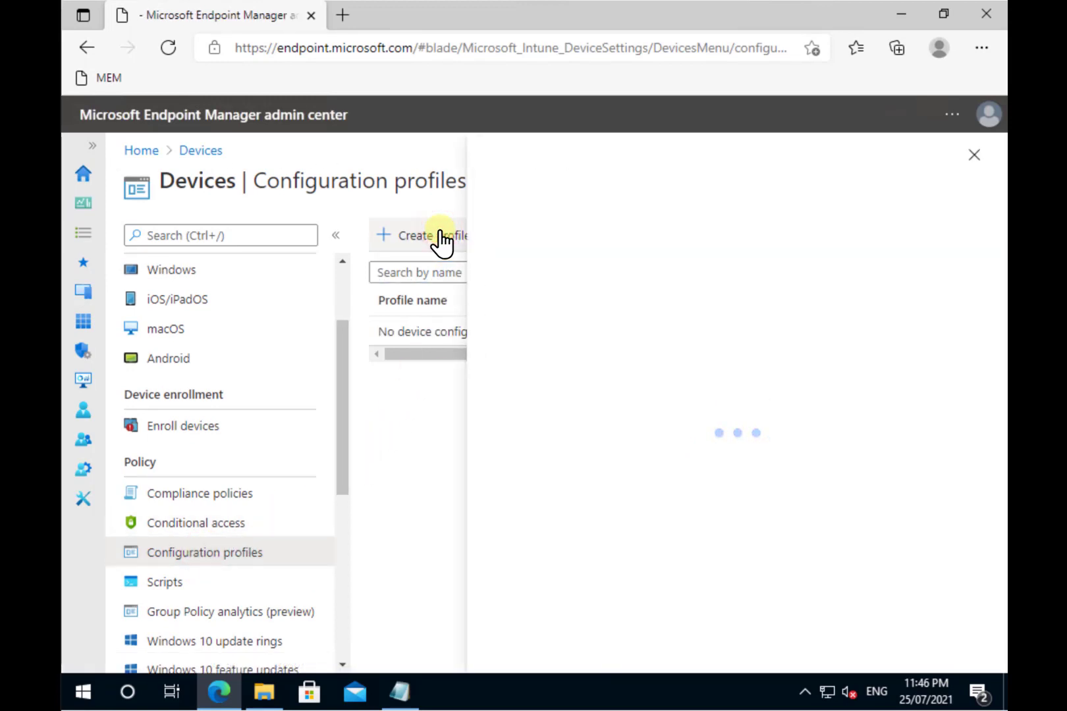
Step: Choose Windows 10 and later with the Templates > Custom type and name it AppLocker
{"action": "left_click", "coordinate": [558, 245]}
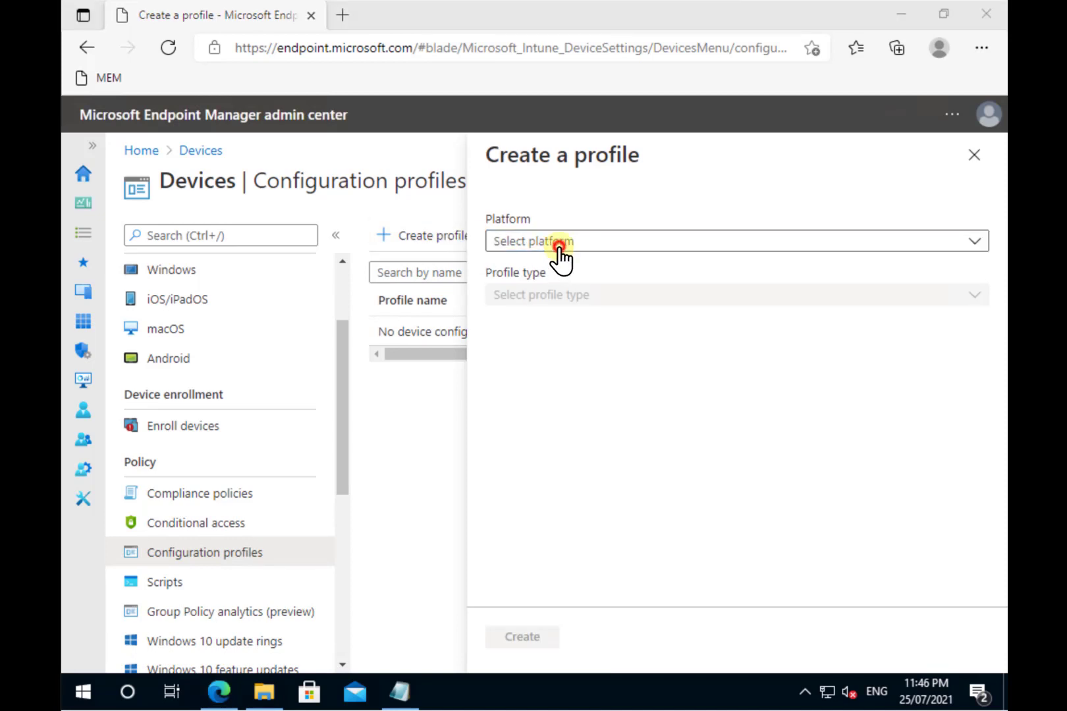
{"action": "left_click", "coordinate": [525, 386]}
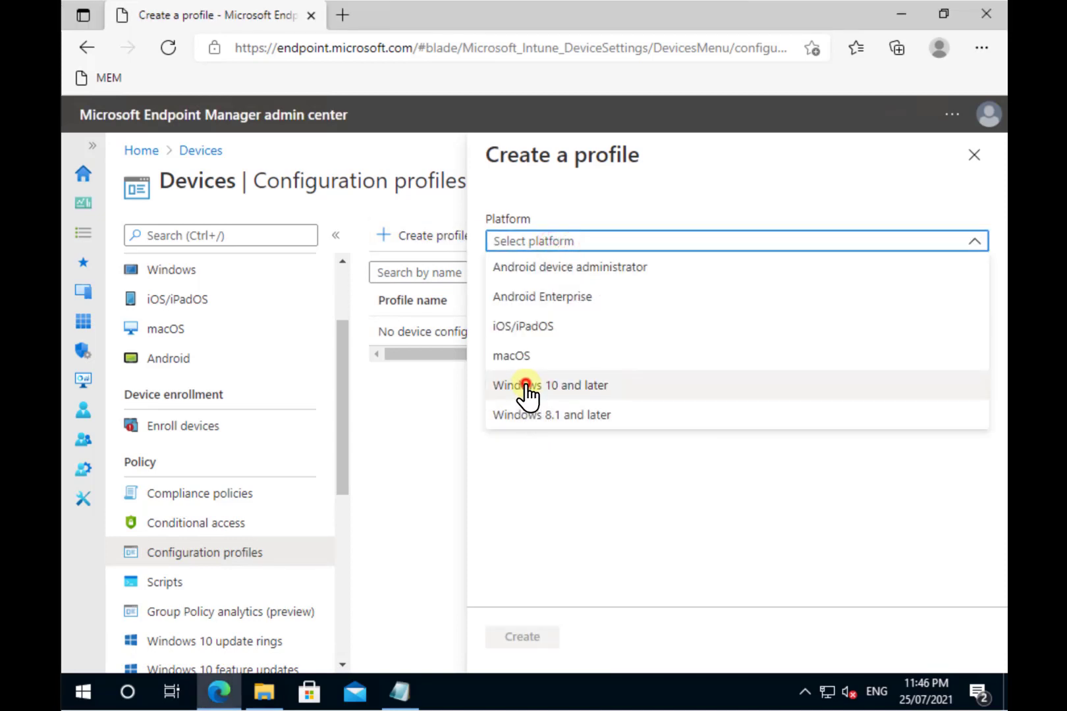
{"action": "left_click", "coordinate": [548, 290]}
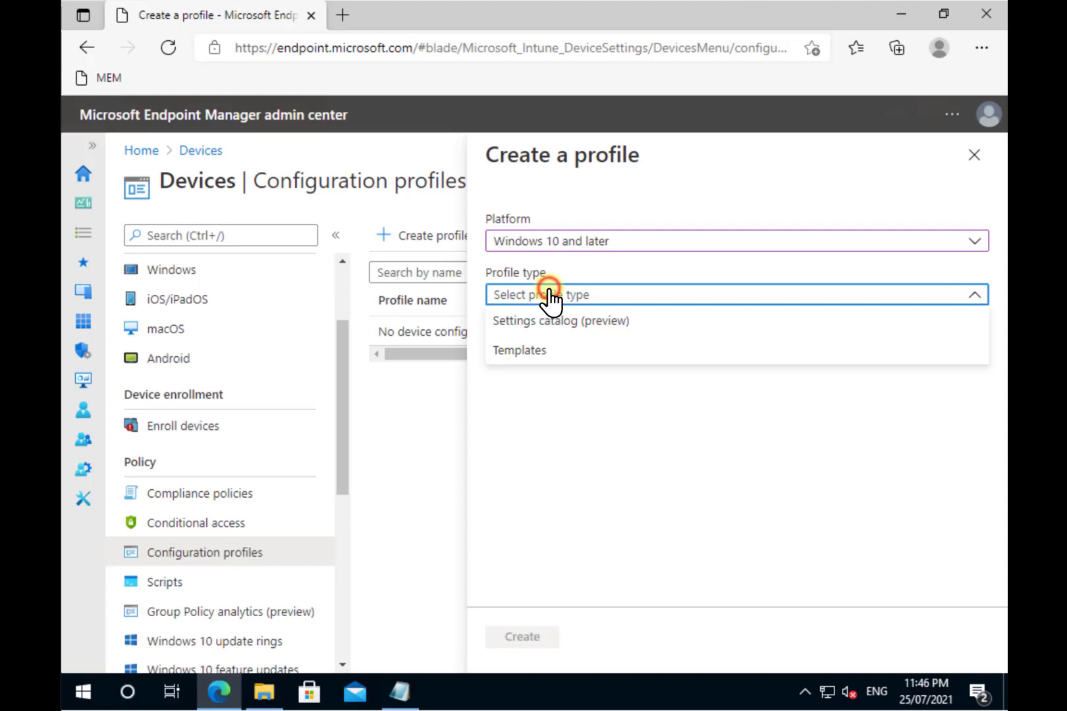
{"action": "left_click", "coordinate": [520, 351]}
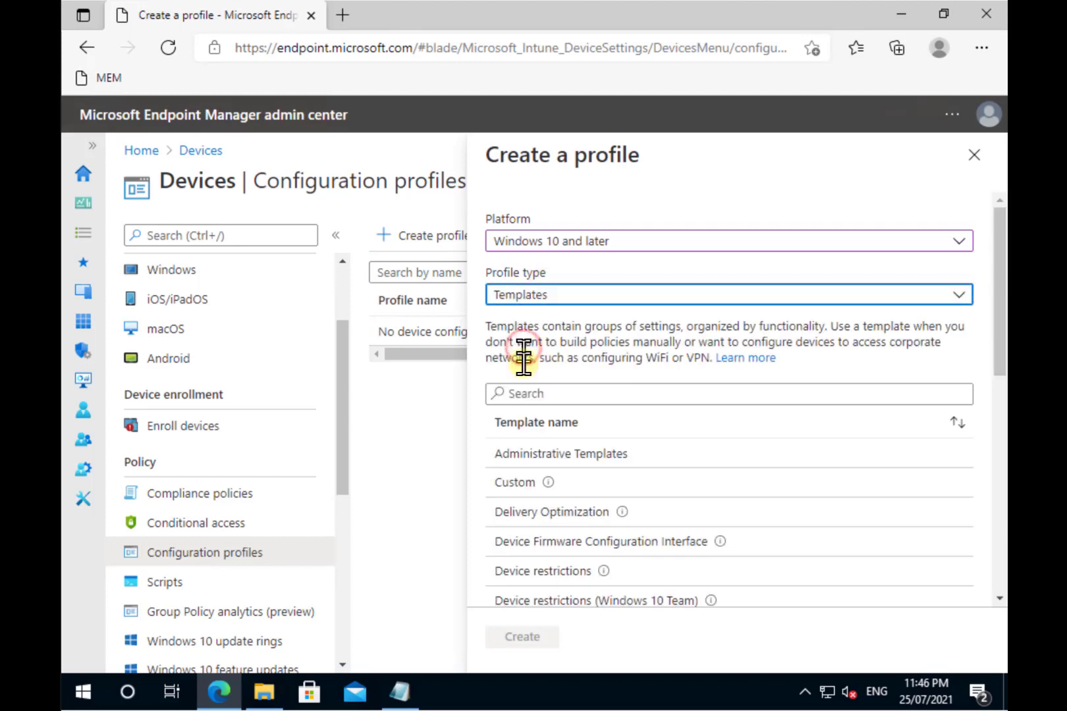
{"action": "left_click", "coordinate": [524, 491]}
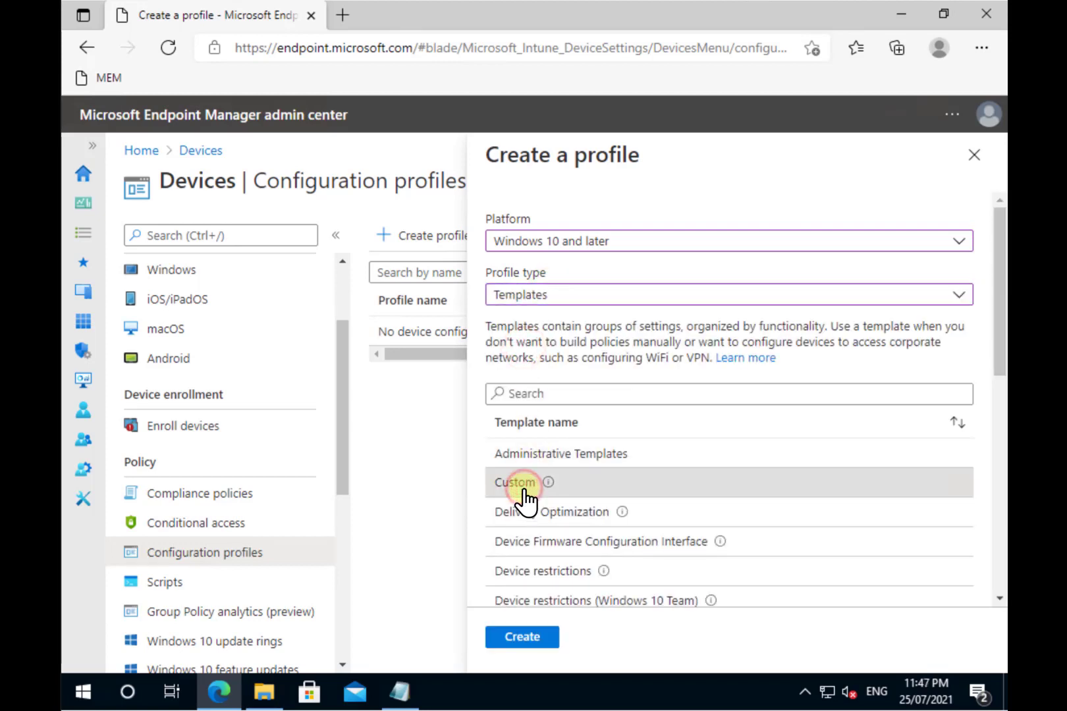
{"action": "left_click", "coordinate": [509, 638]}
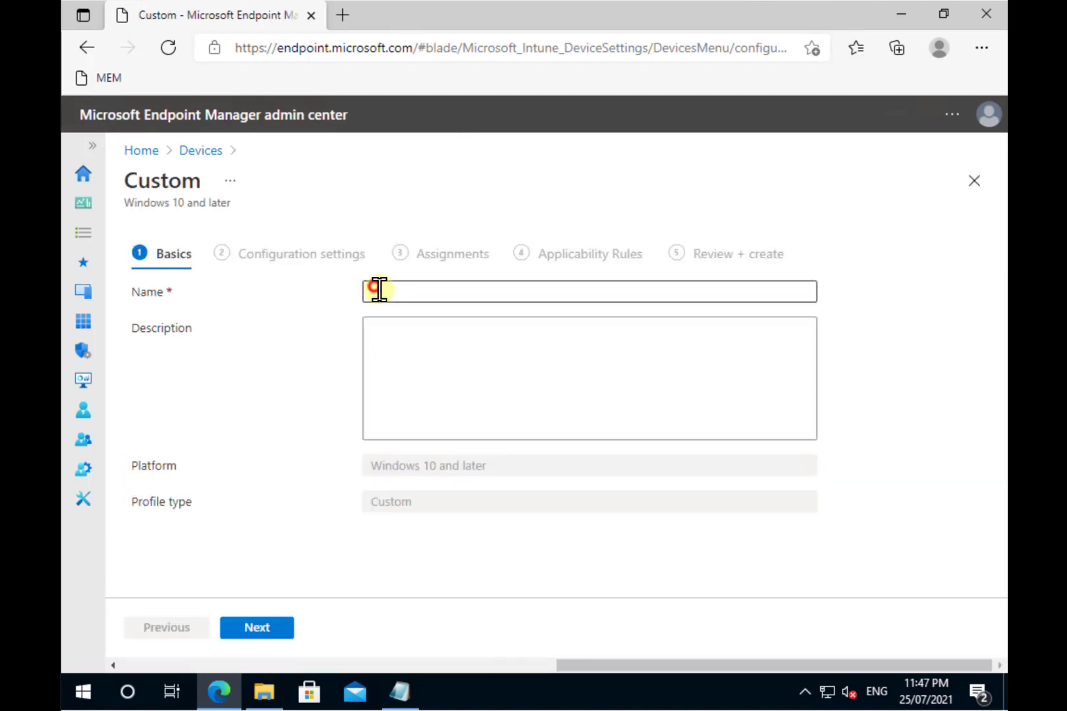
{"action": "left_click", "coordinate": [375, 290]}
{"action": "type", "text": "AppLoc"}
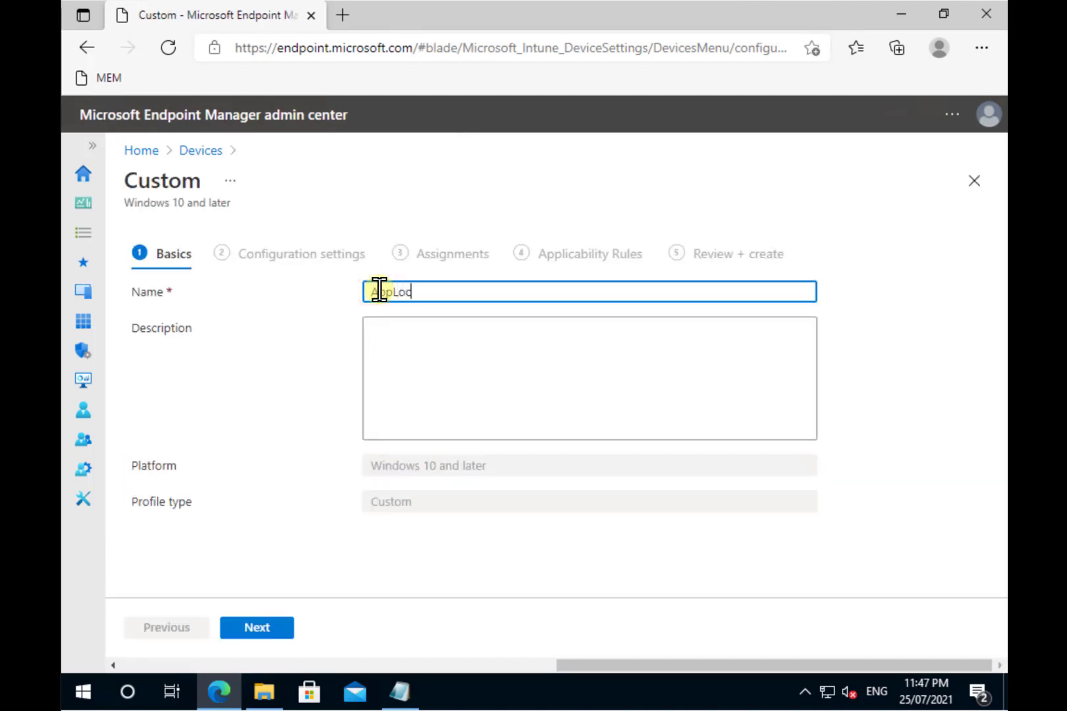
{"action": "type", "text": "ker"}
Step: Add a new OMA-URI setting row named 'AppLocker EXE'
{"action": "left_click", "coordinate": [255, 632]}
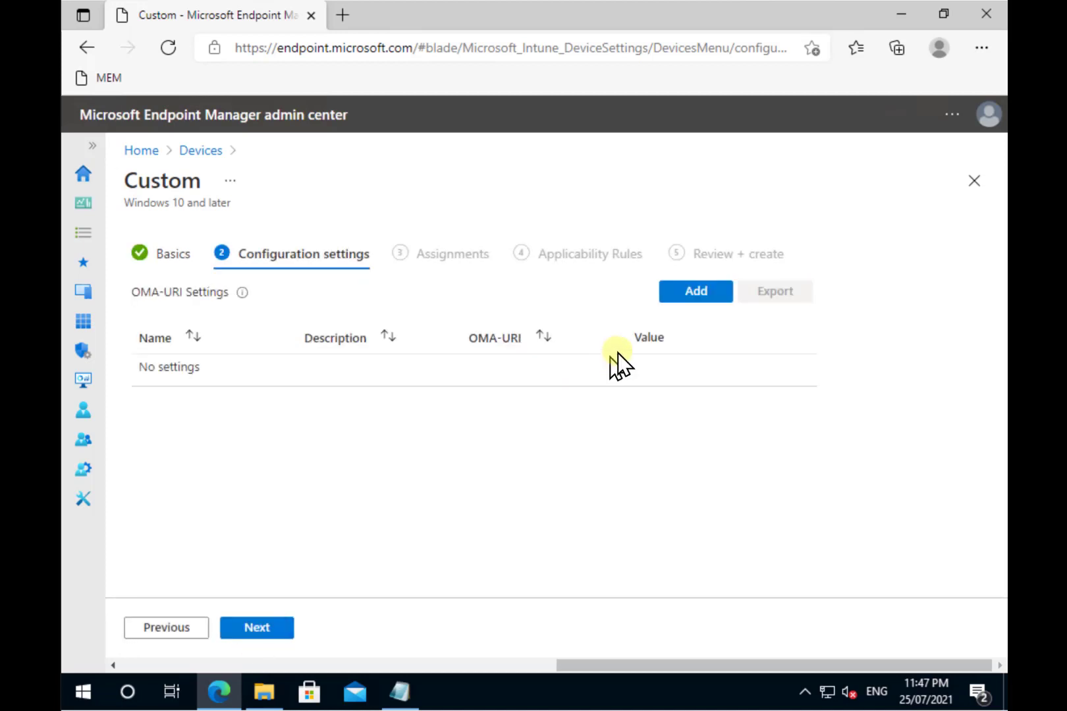
{"action": "left_click", "coordinate": [702, 295]}
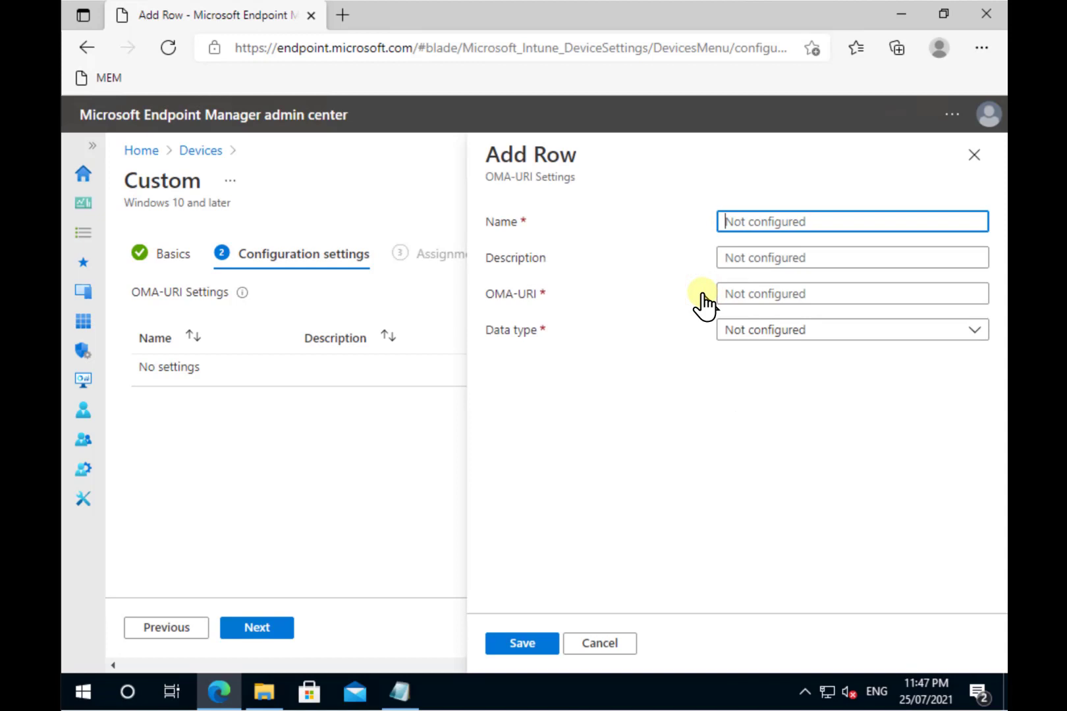
{"action": "type", "text": "AppLocker"}
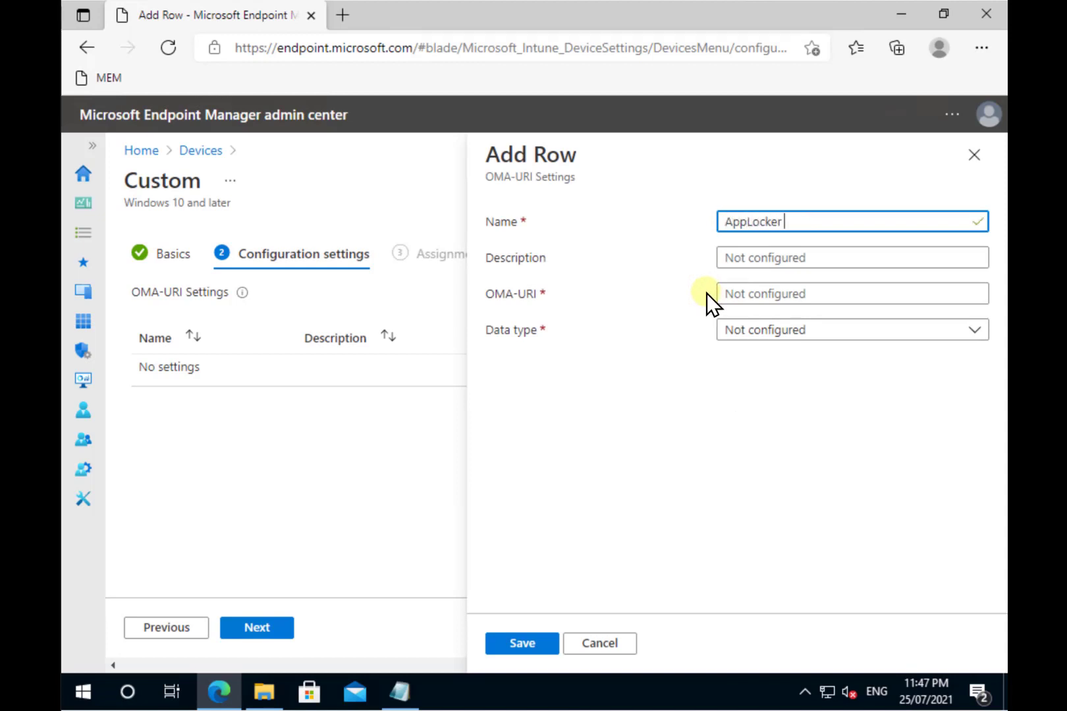
{"action": "type", "text": " EXE"}
{"action": "left_click", "coordinate": [754, 297]}
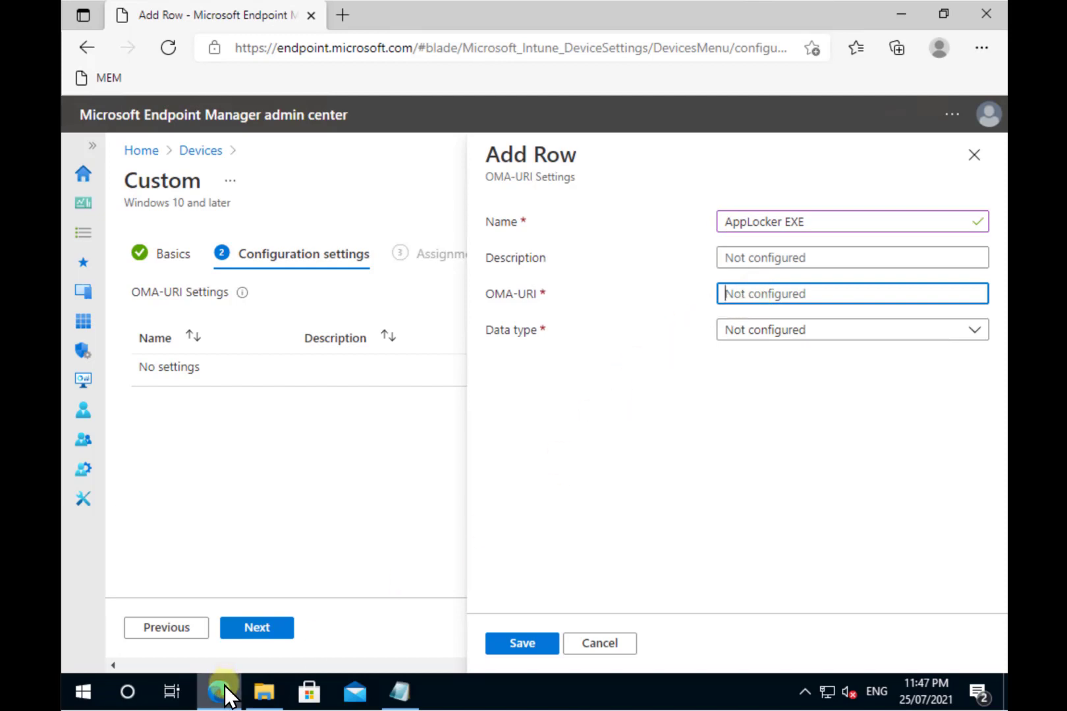
Step: Open intune.txt from File Explorer and select the EXE policy path line
{"action": "mouse_move", "coordinate": [264, 699]}
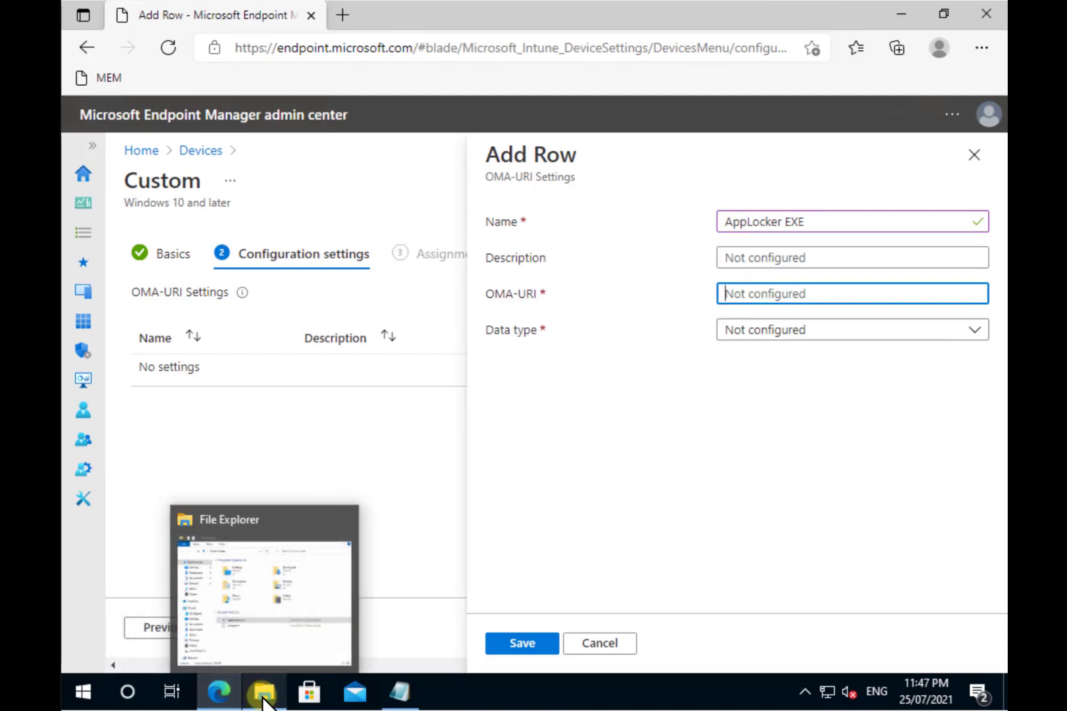
{"action": "left_click", "coordinate": [263, 699]}
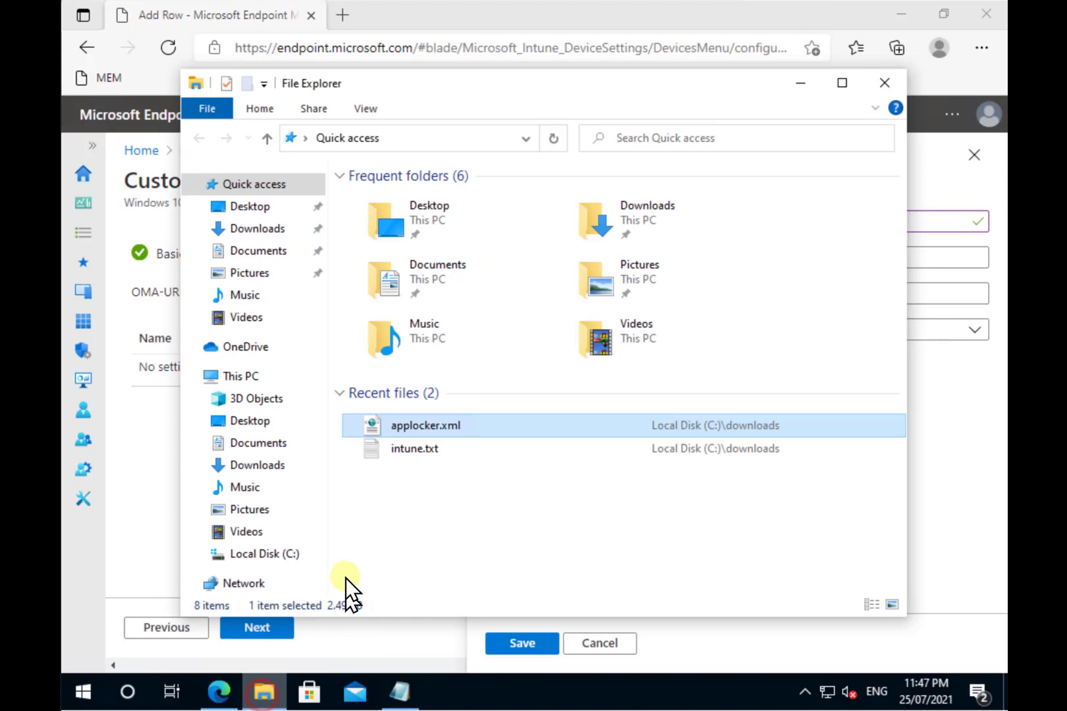
{"action": "double_click", "coordinate": [407, 454]}
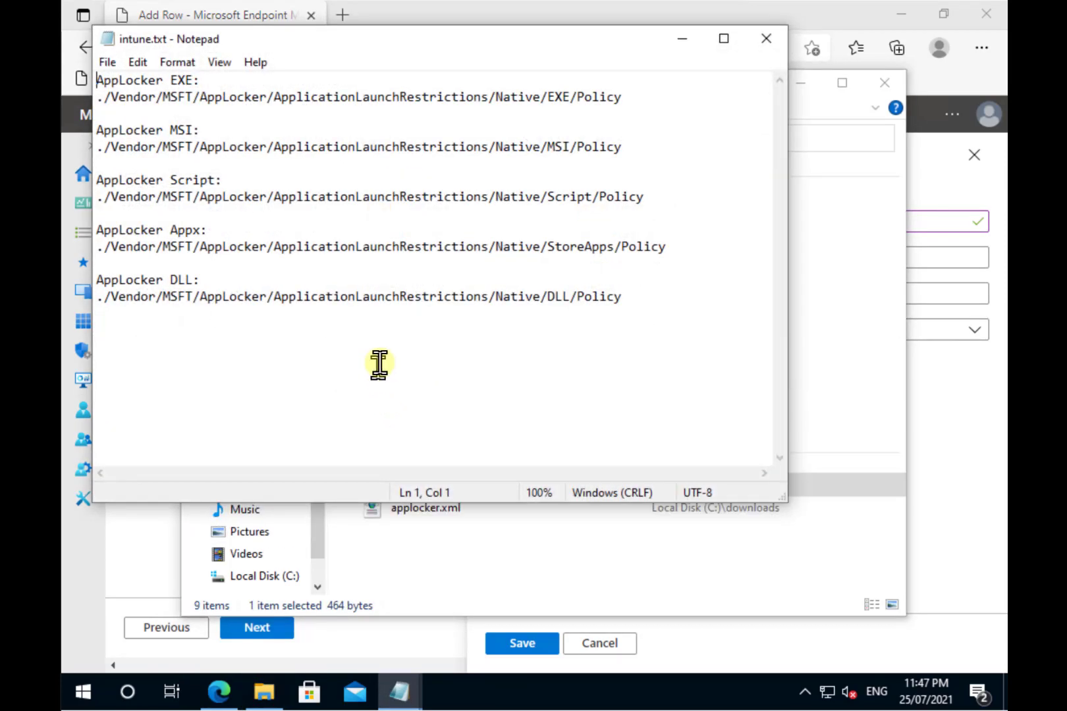
{"action": "left_click_drag", "start_coordinate": [631, 99], "coordinate": [79, 98]}
{"action": "key", "text": "ctrl+c"}
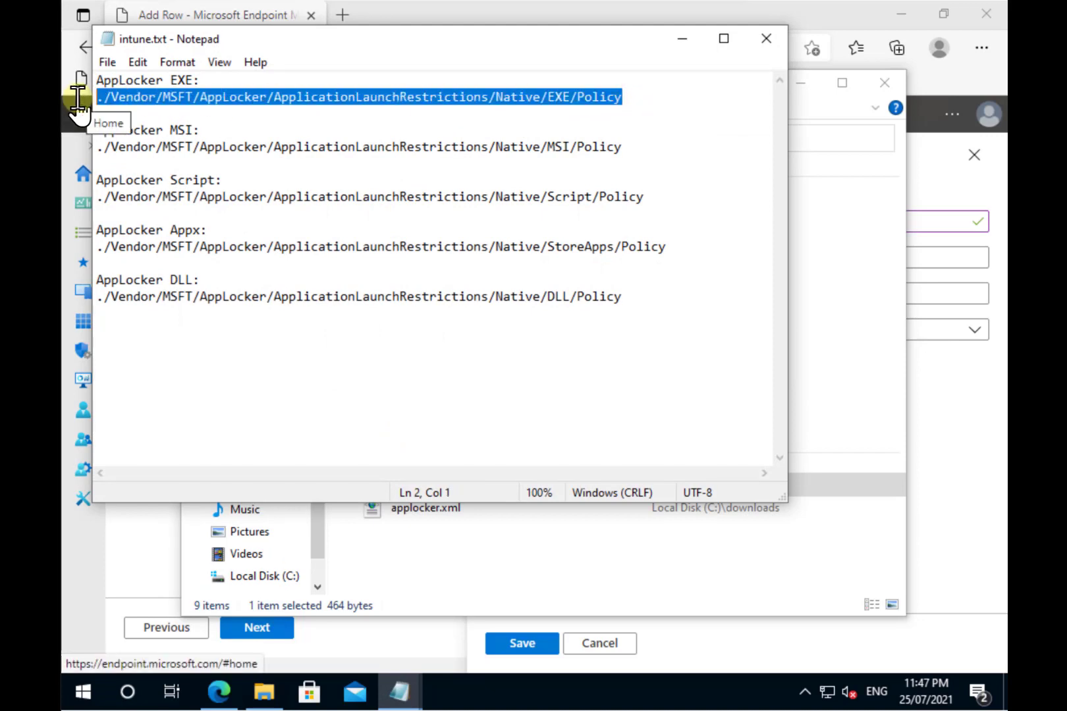
Step: Paste the EXE policy path into OMA-URI and set the data type to String
{"action": "left_click", "coordinate": [982, 455]}
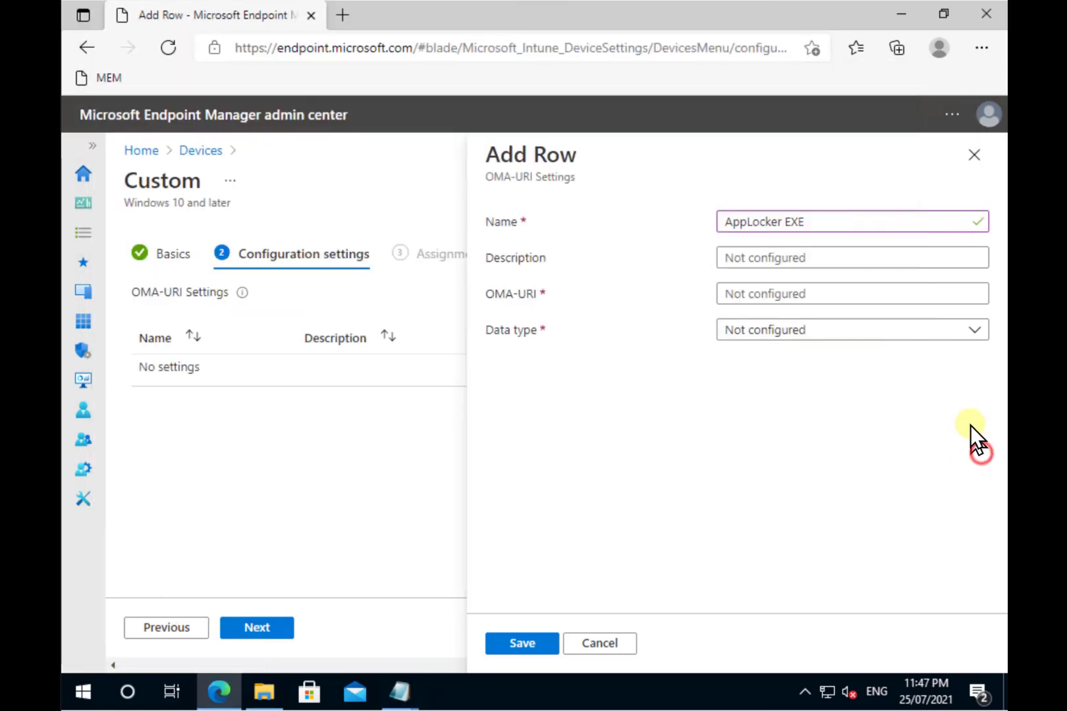
{"action": "left_click", "coordinate": [817, 292]}
{"action": "key", "text": "ctrl+v"}
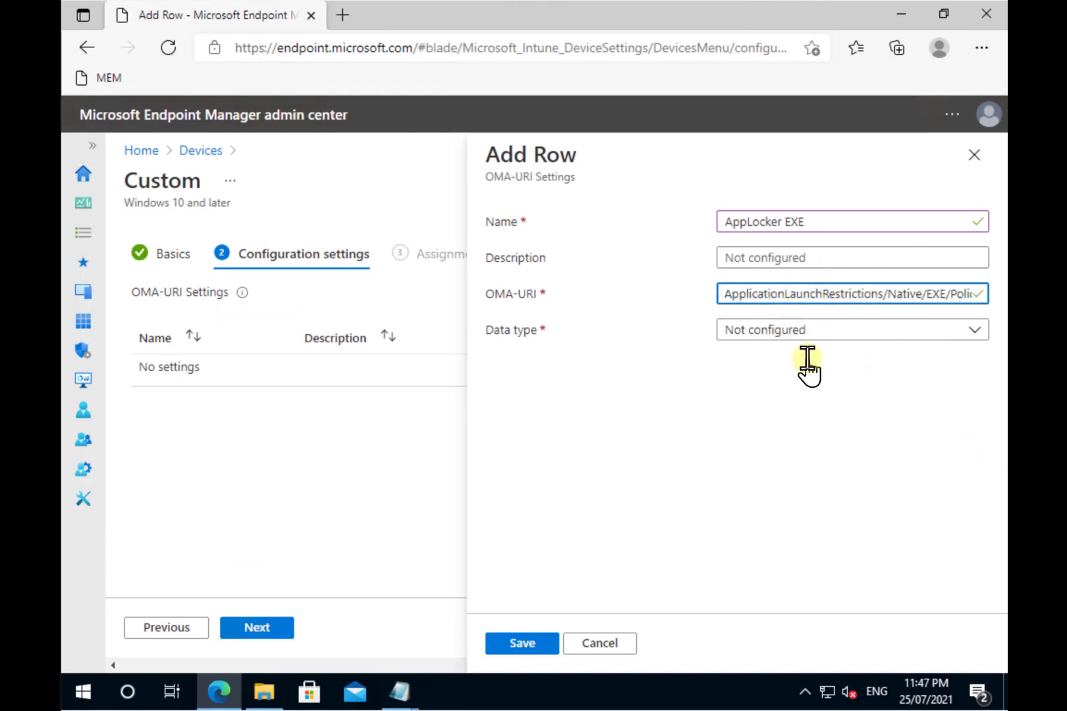
{"action": "left_click", "coordinate": [799, 334]}
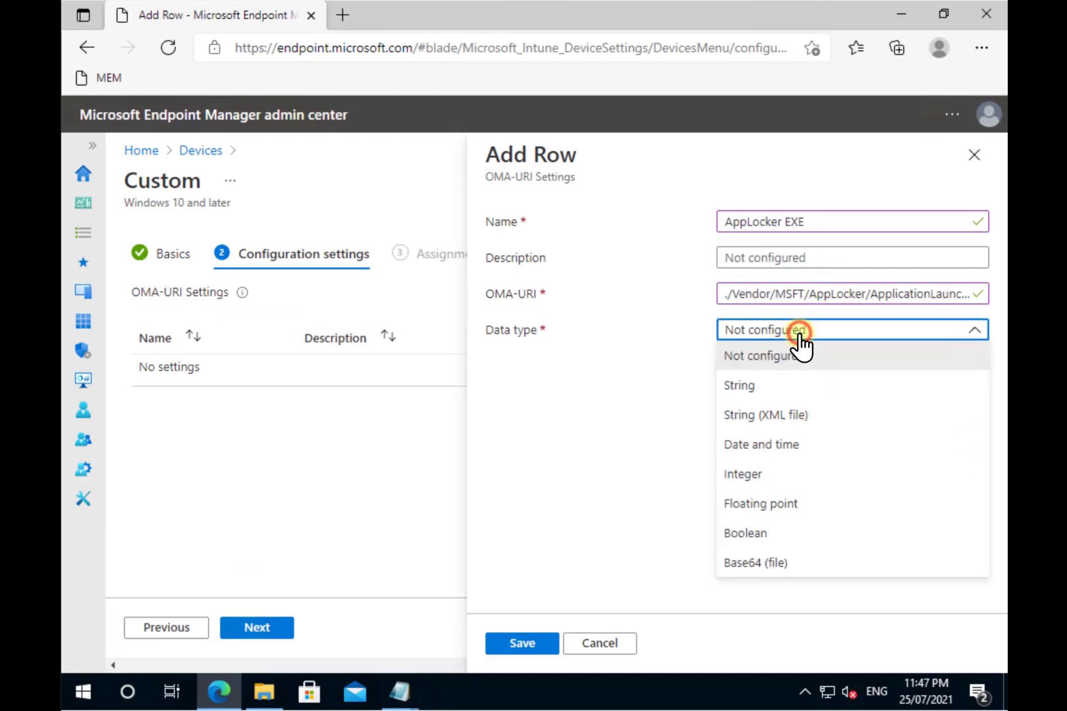
{"action": "left_click", "coordinate": [731, 389]}
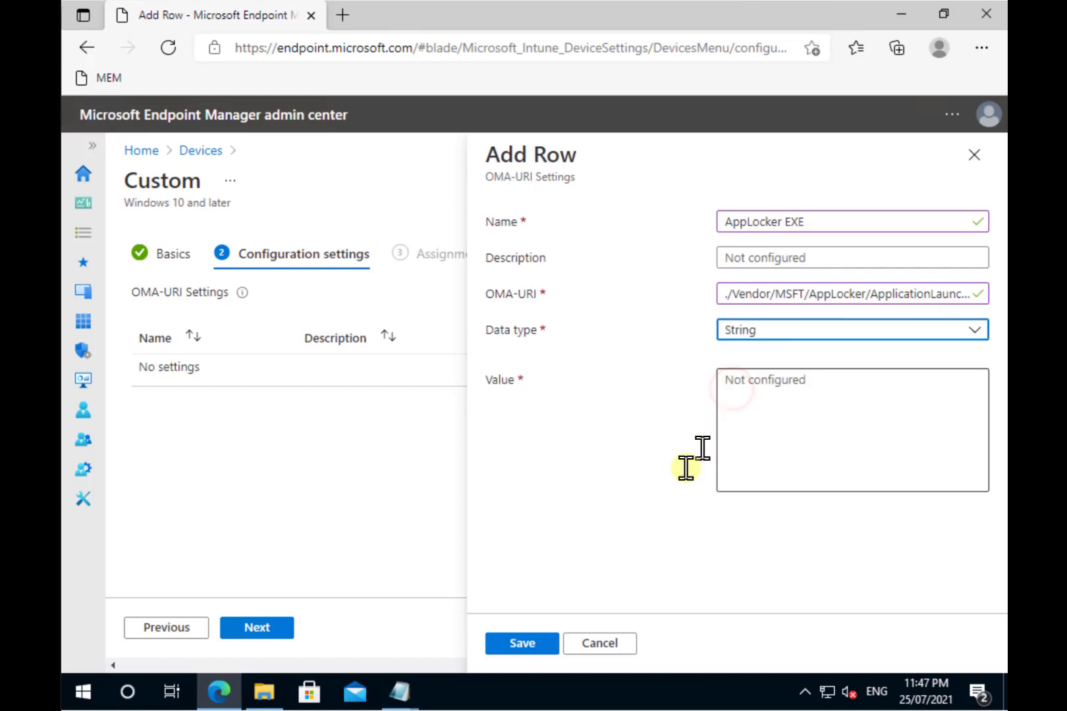
Step: Paste the Exe rule collection XML from applocker.xml into the value and save the row
{"action": "left_click", "coordinate": [406, 691]}
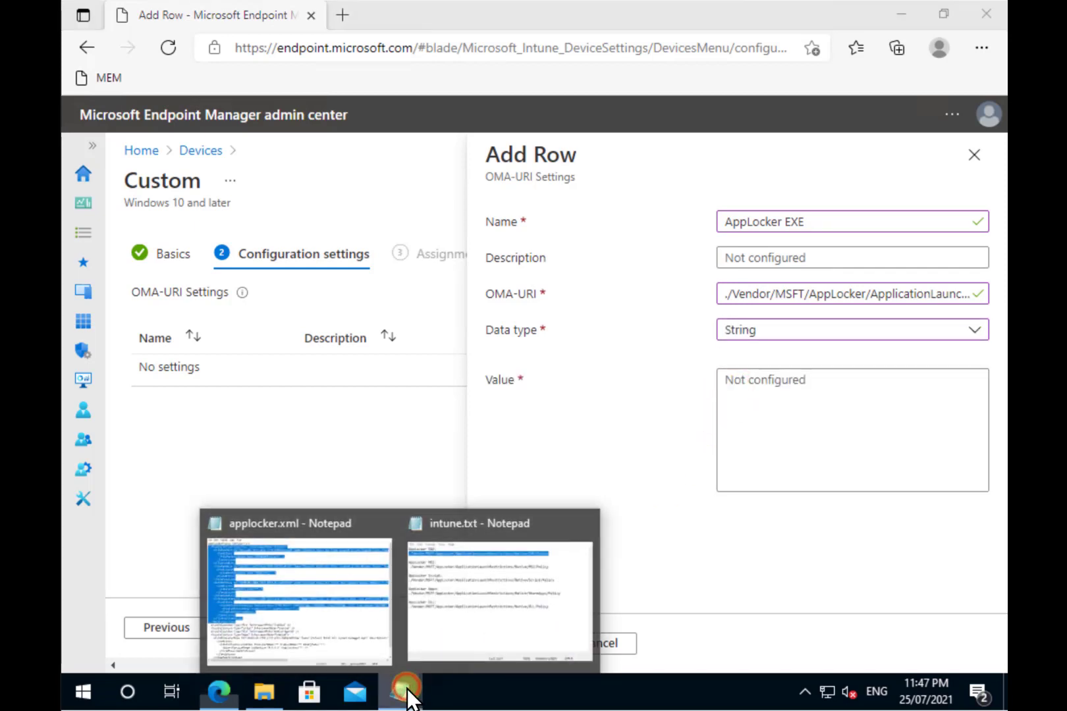
{"action": "left_click", "coordinate": [314, 622]}
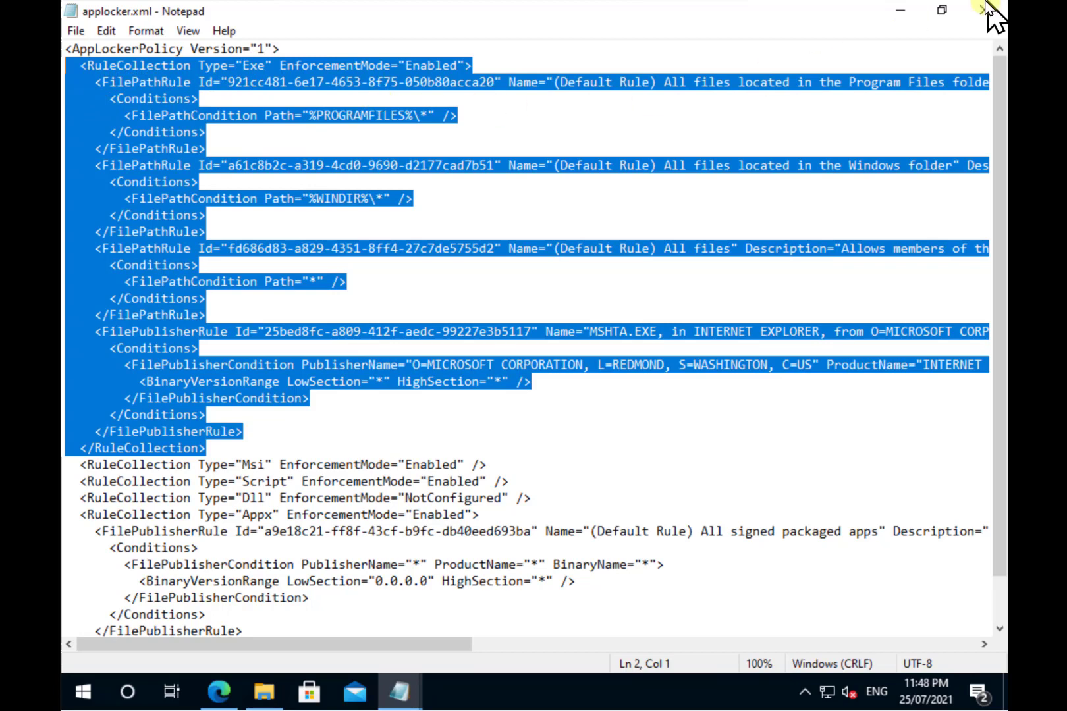
{"action": "left_click", "coordinate": [904, 15]}
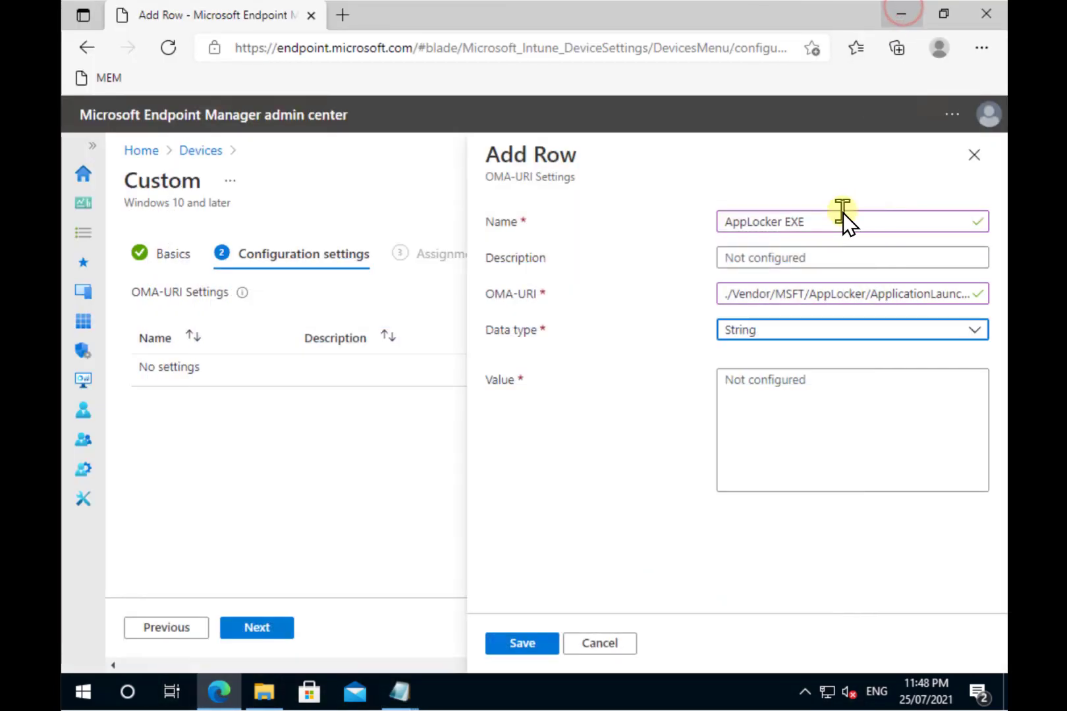
{"action": "left_click", "coordinate": [799, 388]}
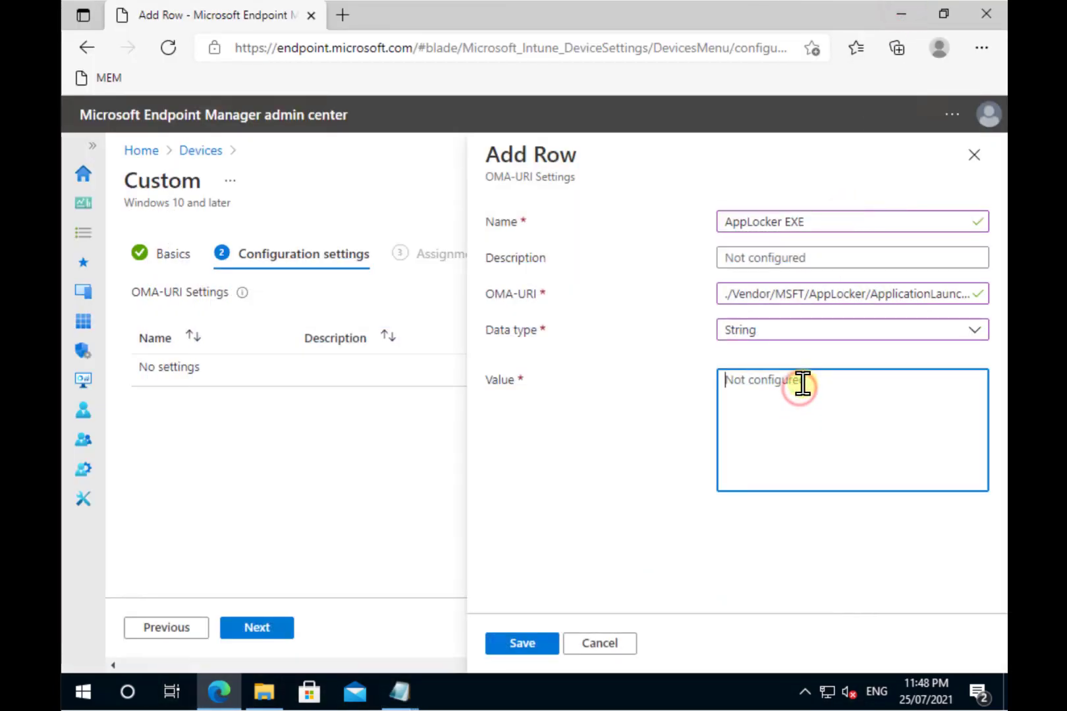
{"action": "key", "text": "ctrl+v"}
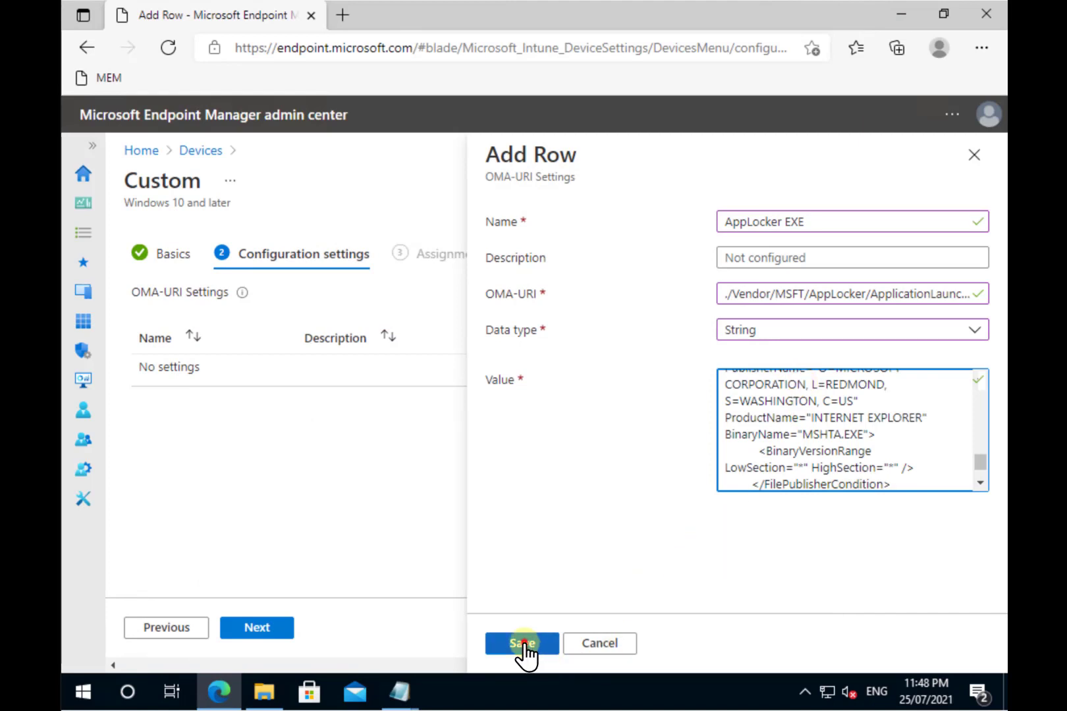
{"action": "left_click", "coordinate": [522, 646]}
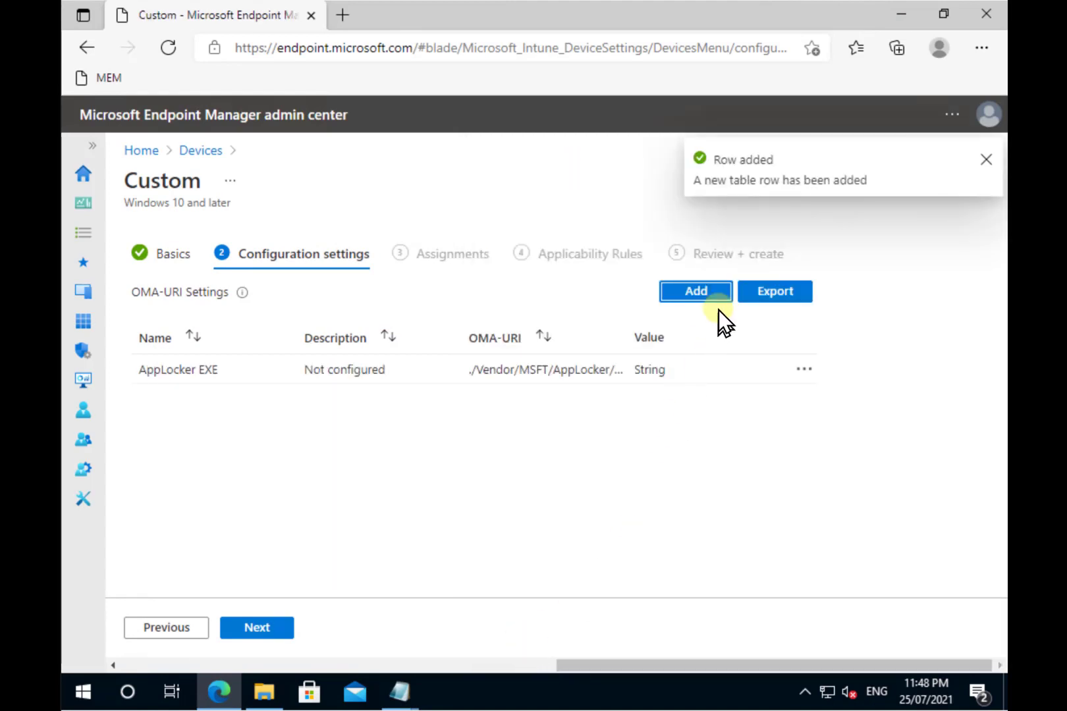
Step: Start a new OMA-URI row named 'AppLock AppX'
{"action": "left_click", "coordinate": [709, 295]}
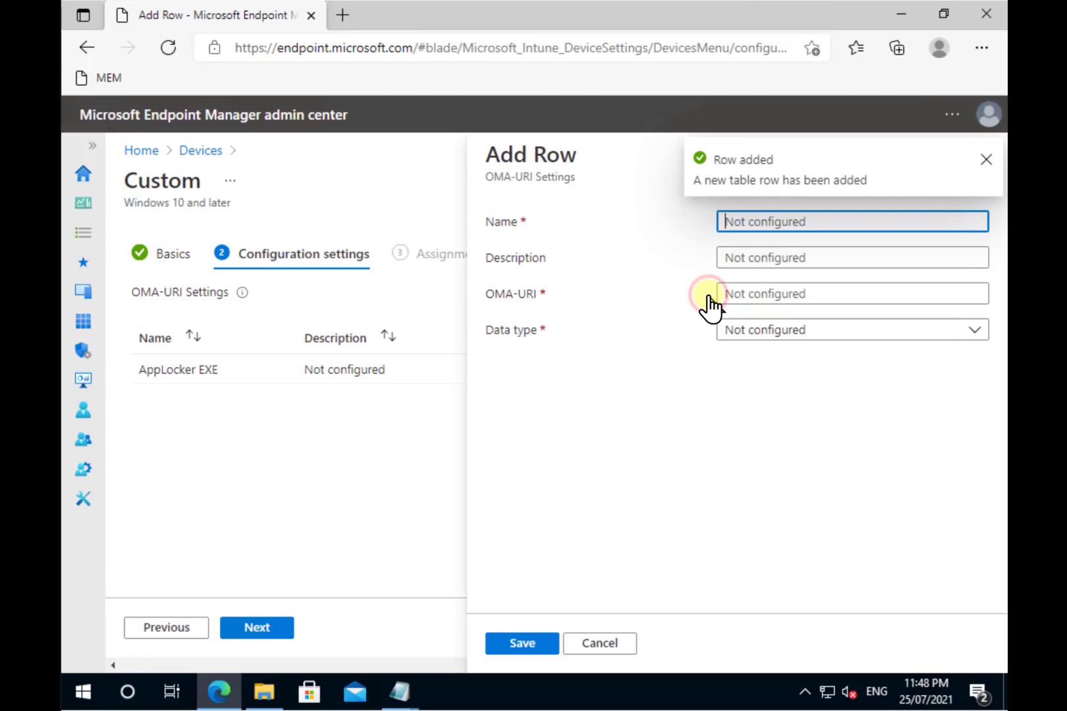
{"action": "type", "text": "App"}
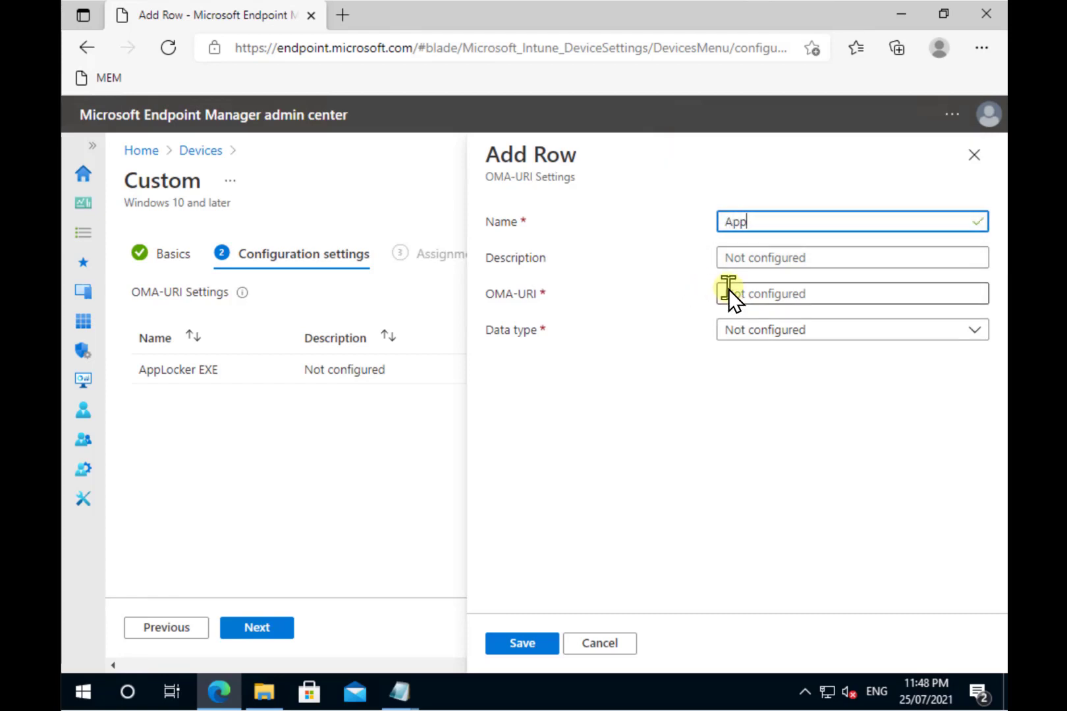
{"action": "type", "text": "Loxck"}
{"action": "key", "text": "BackSpace"}
{"action": "key", "text": "BackSpace"}
{"action": "key", "text": "BackSpace"}
{"action": "type", "text": "c"}
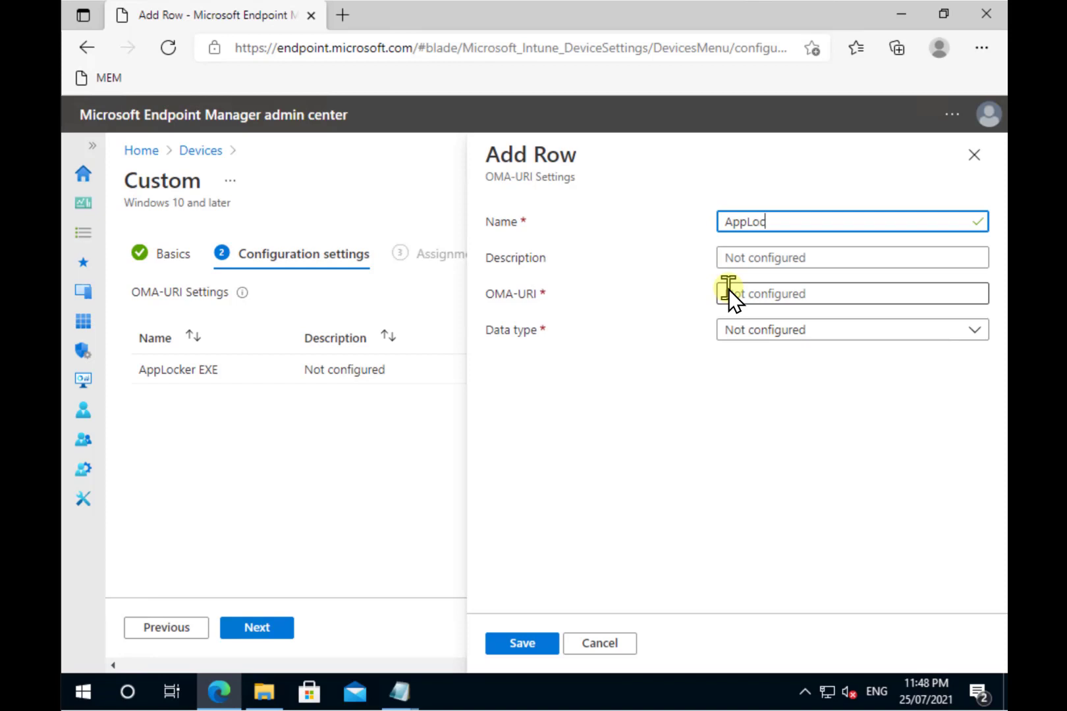
{"action": "type", "text": "k AppX"}
Step: Copy the StoreApps policy path from intune.txt and paste it into the OMA-URI field
{"action": "left_click", "coordinate": [740, 291]}
{"action": "mouse_move", "coordinate": [396, 695]}
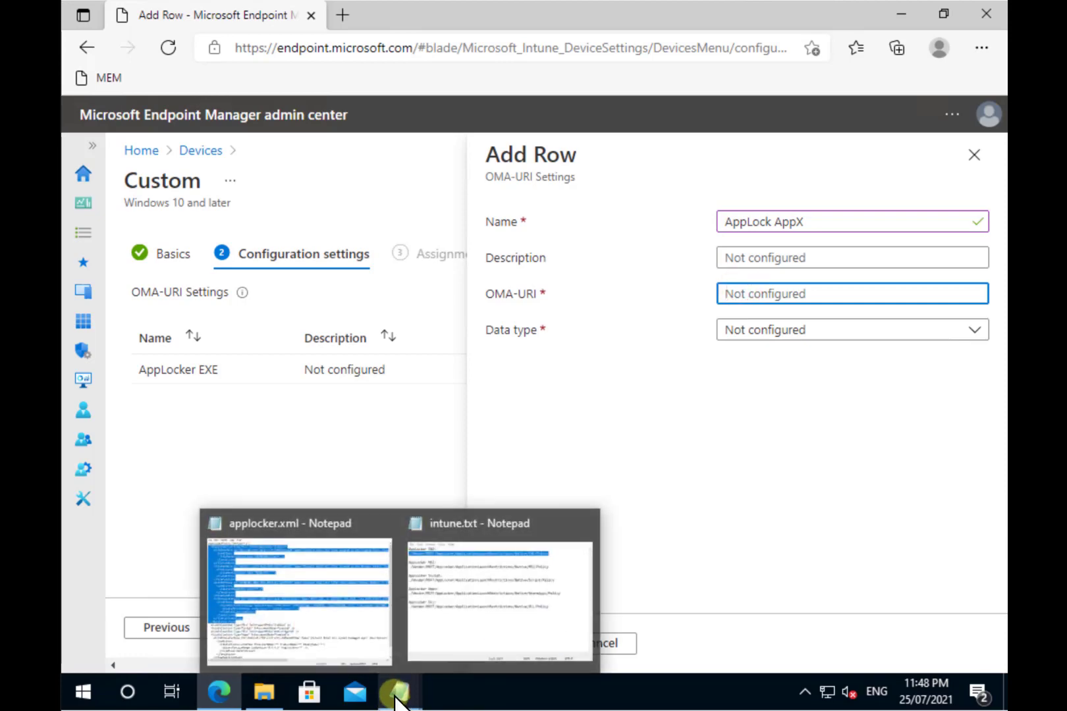
{"action": "left_click", "coordinate": [444, 634]}
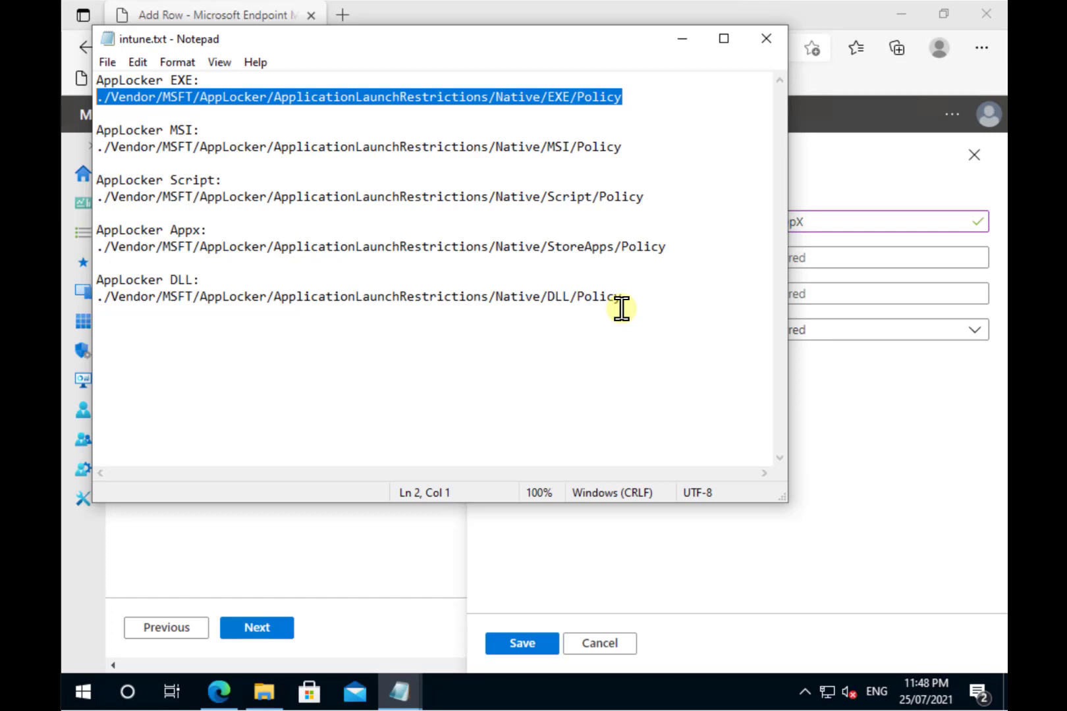
{"action": "left_click_drag", "start_coordinate": [675, 248], "coordinate": [65, 252]}
{"action": "key", "text": "ctrl+c"}
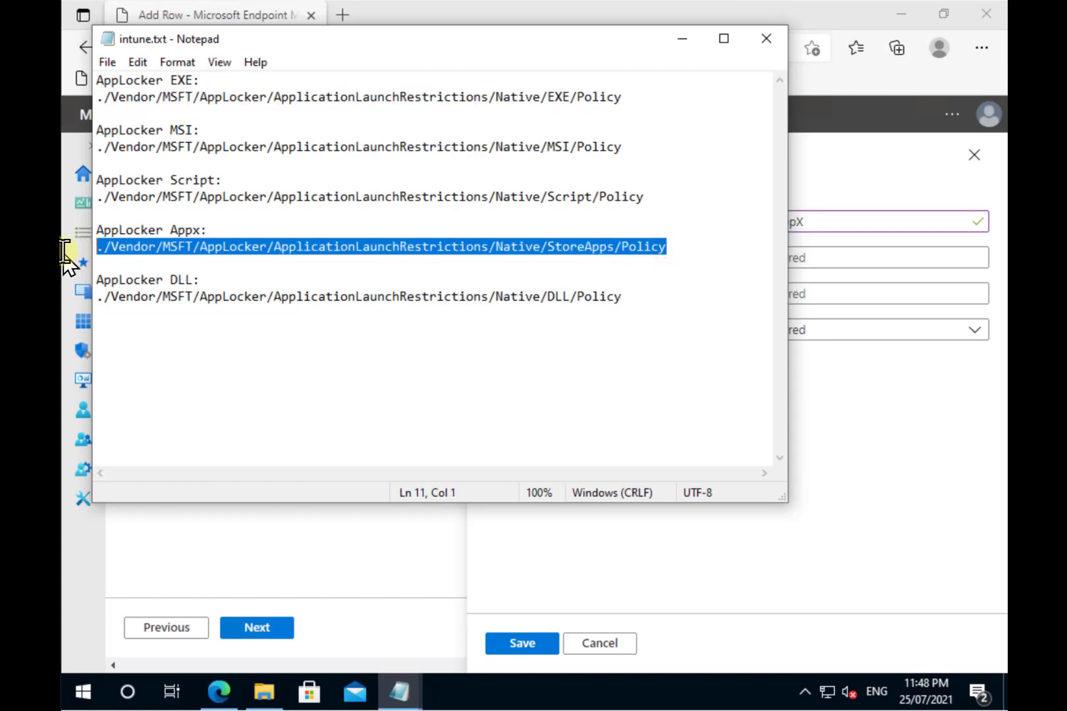
{"action": "left_click", "coordinate": [853, 293]}
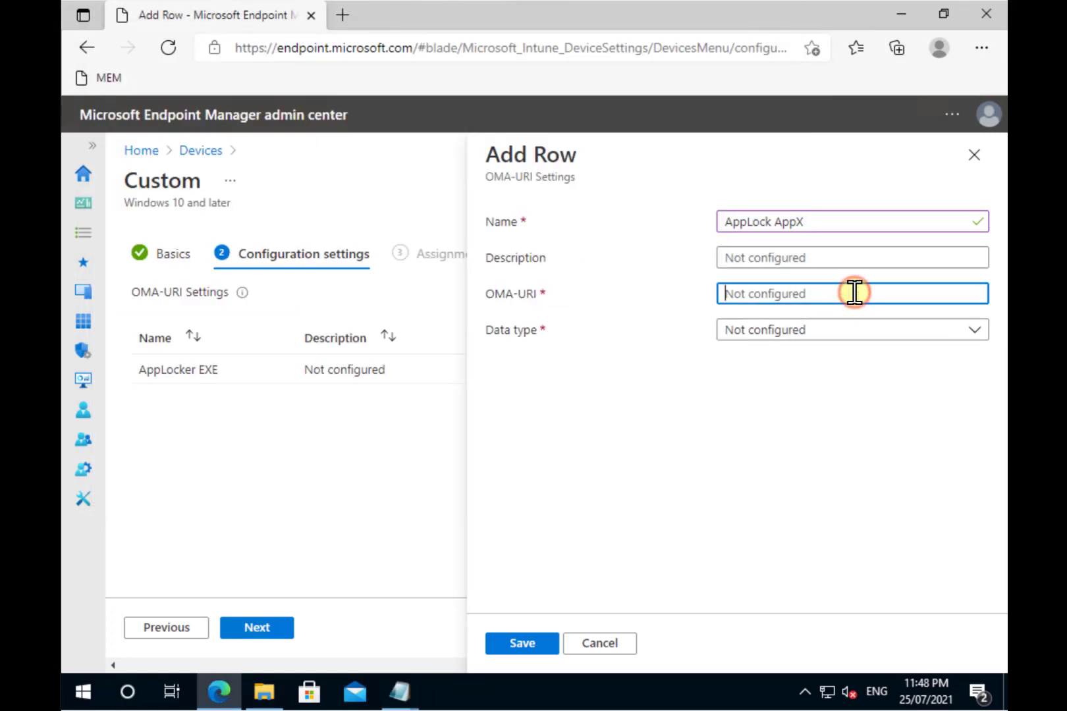
{"action": "key", "text": "ctrl+v"}
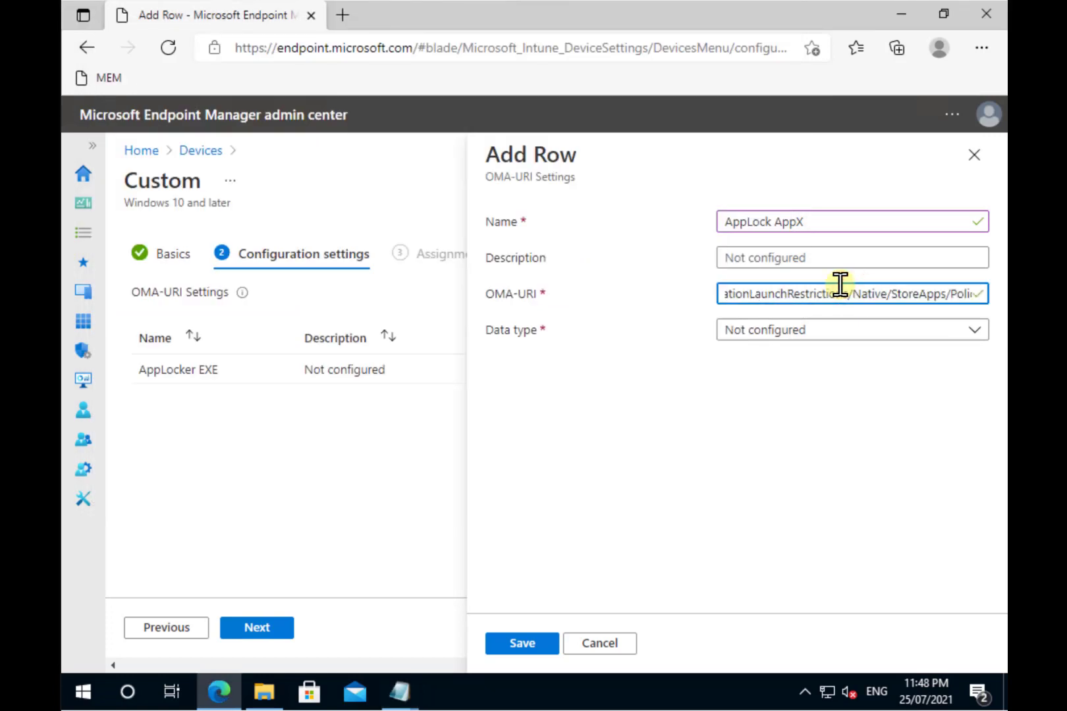
{"action": "key", "text": "Home"}
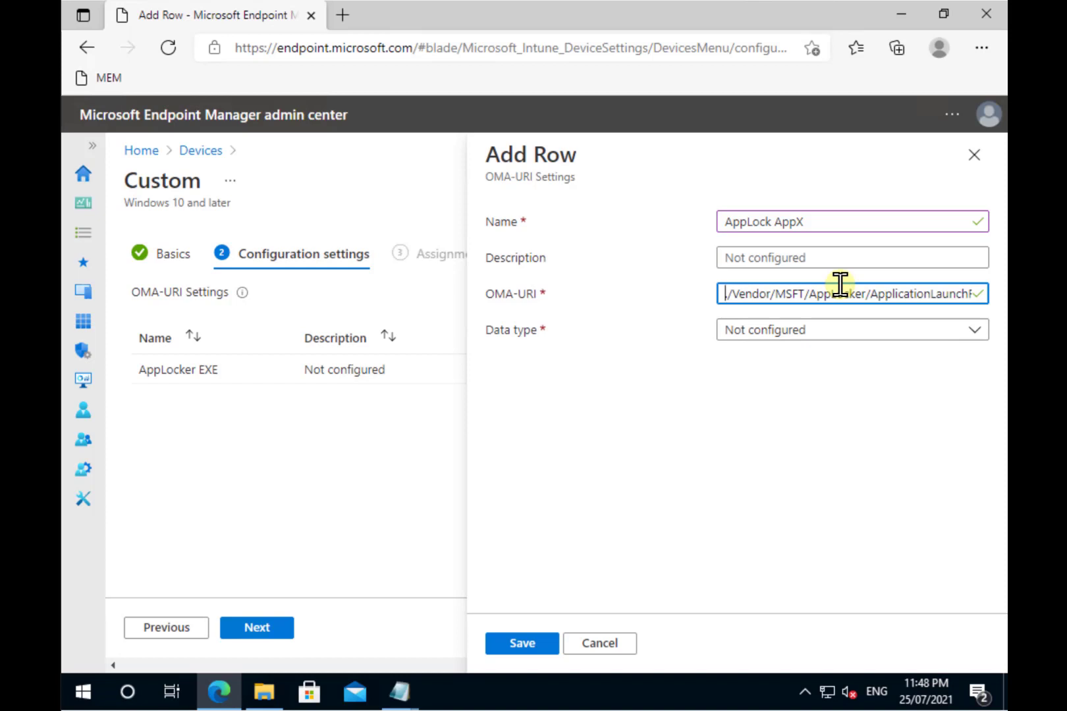
{"action": "key", "text": "End"}
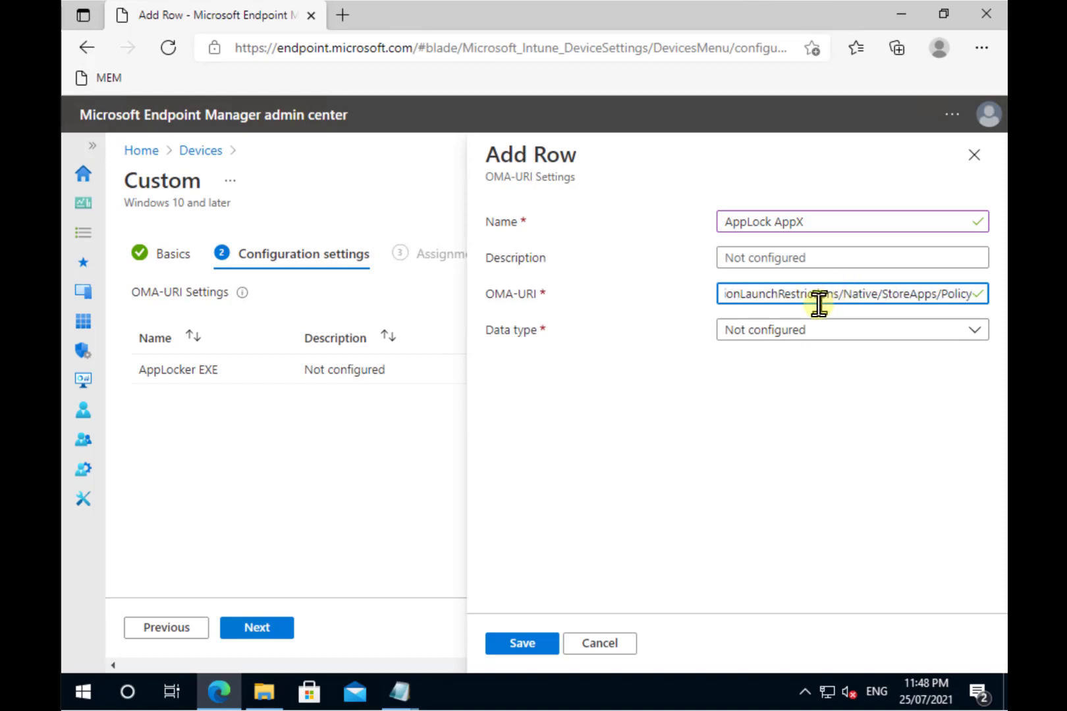
Step: Set the AppLock AppX row's data type to String
{"action": "left_click", "coordinate": [815, 329]}
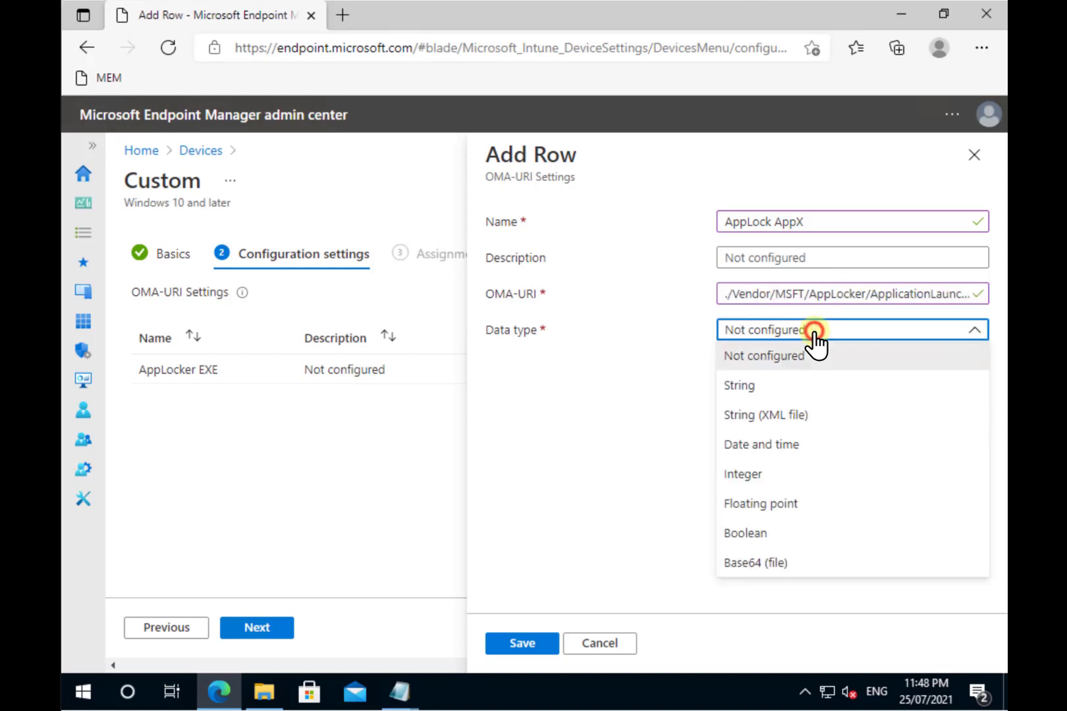
{"action": "left_click", "coordinate": [764, 393]}
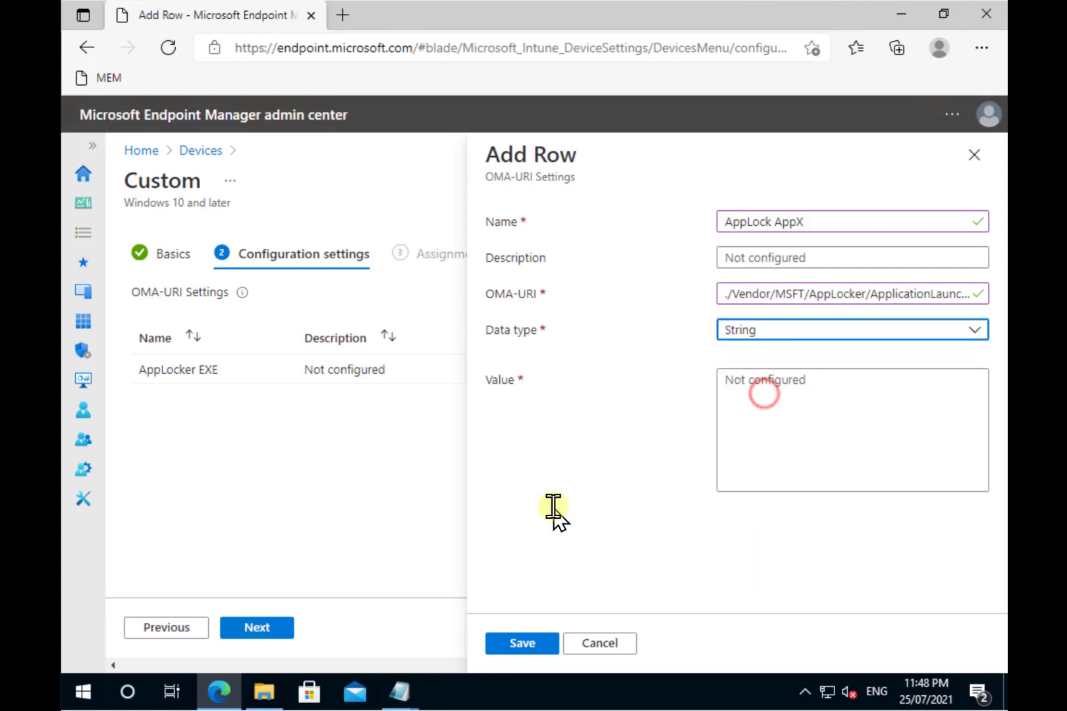
{"action": "left_click", "coordinate": [403, 695]}
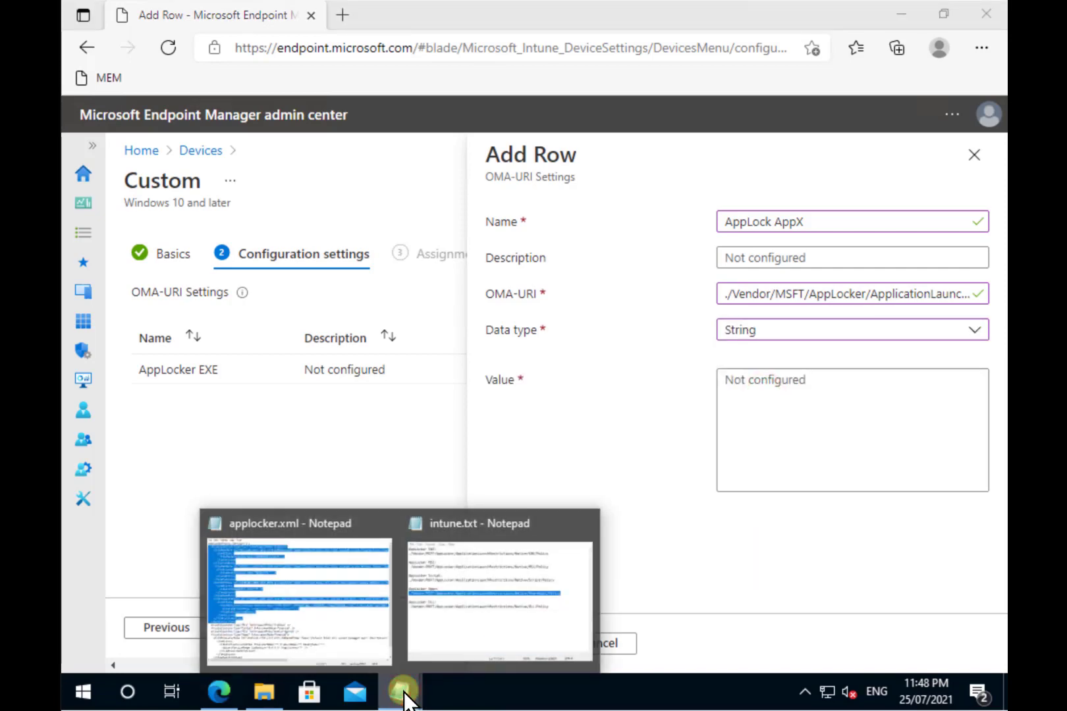
Step: Switch to applocker.xml and select the Appx RuleCollection with its default signed packaged apps rule
{"action": "left_click", "coordinate": [314, 617]}
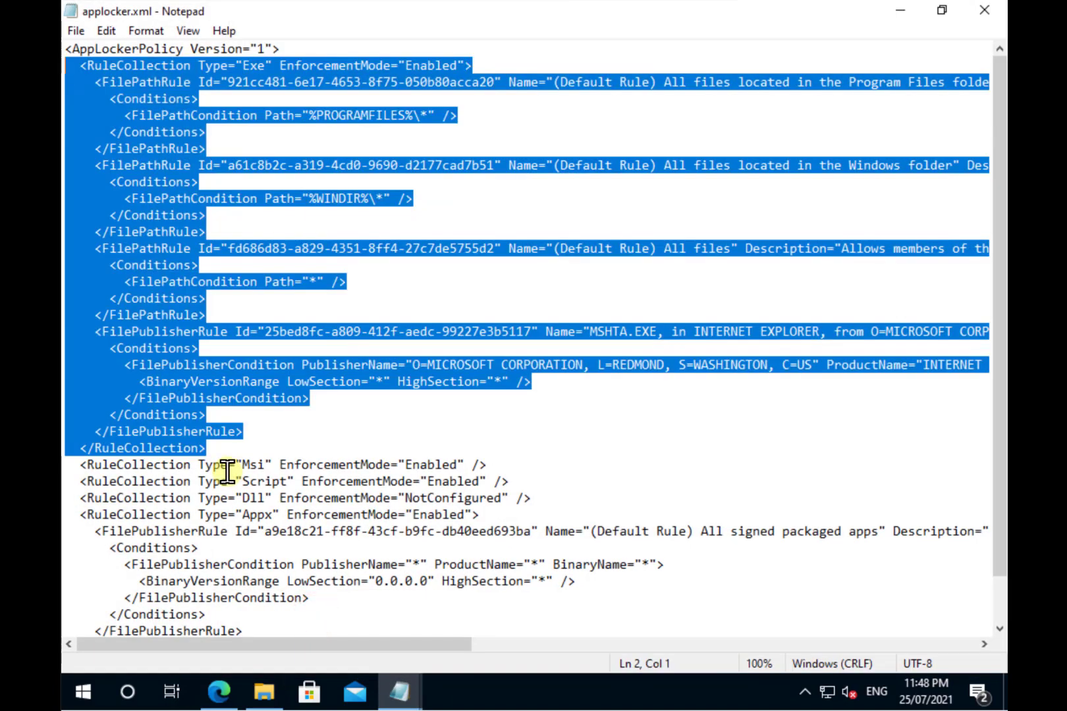
{"action": "scroll", "coordinate": [226, 471], "scroll_direction": "down", "scroll_amount": 1}
{"action": "left_click", "coordinate": [287, 490]}
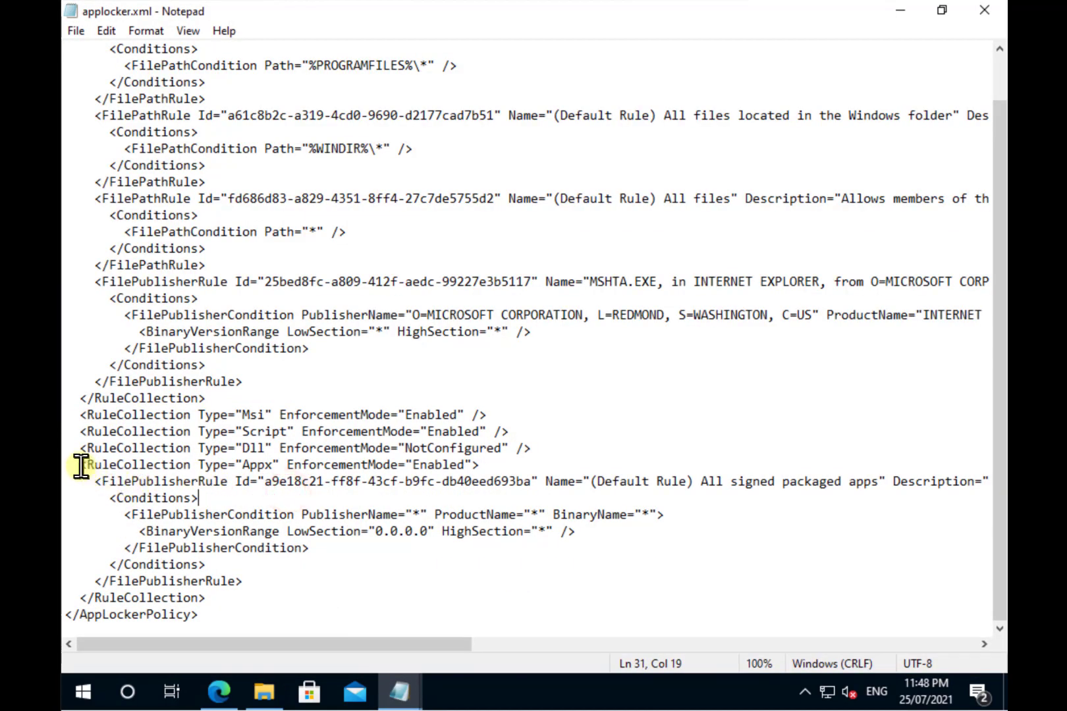
{"action": "left_click_drag", "start_coordinate": [81, 466], "coordinate": [236, 598]}
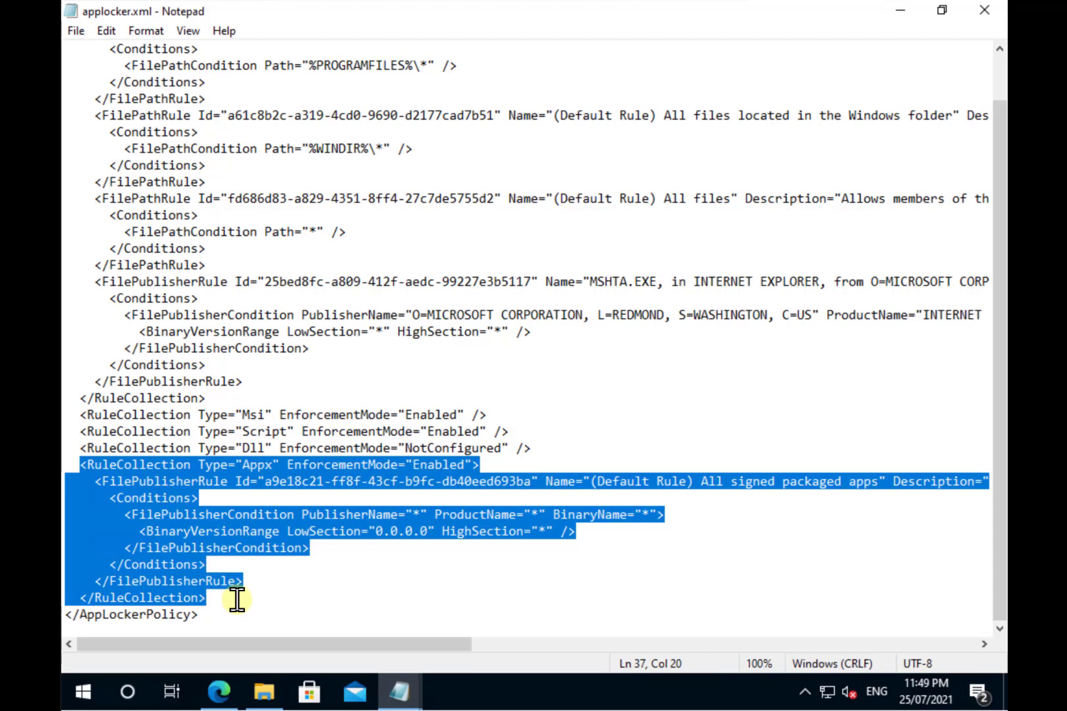
Step: Paste the Appx rule XML into the AppLock AppX row's value and save the row
{"action": "left_click", "coordinate": [224, 693]}
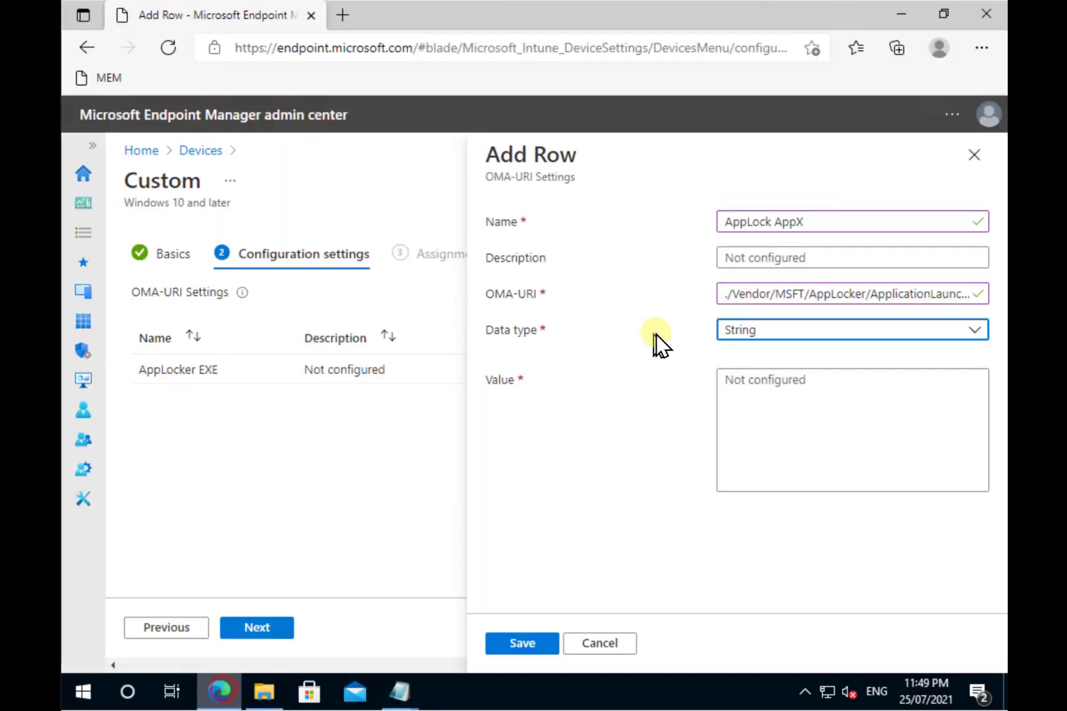
{"action": "left_click", "coordinate": [760, 389]}
{"action": "key", "text": "ctrl+v"}
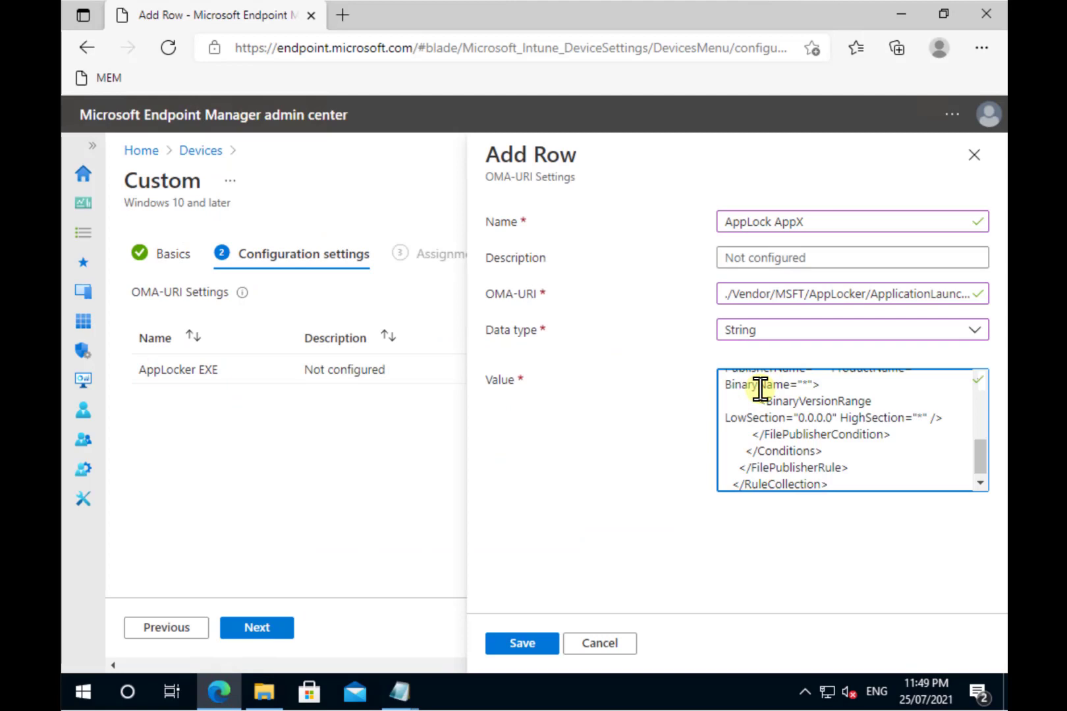
{"action": "left_click", "coordinate": [500, 648]}
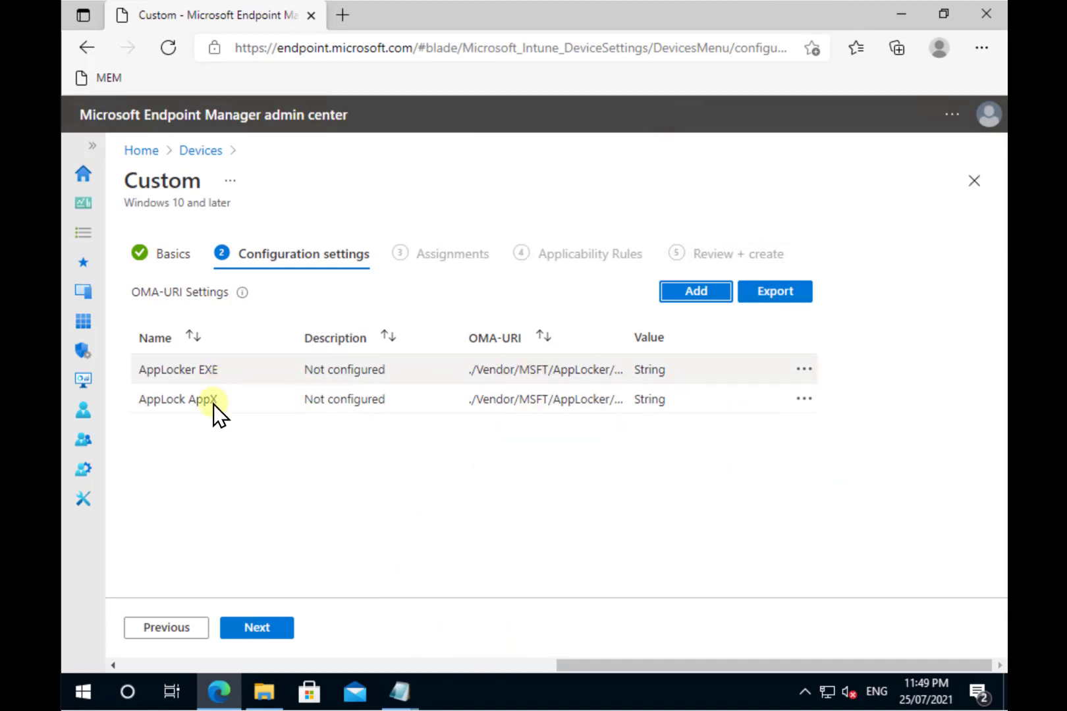
Step: Assign the AppLocker profile to All devices and advance through Applicability Rules to Review + create
{"action": "left_click", "coordinate": [257, 629]}
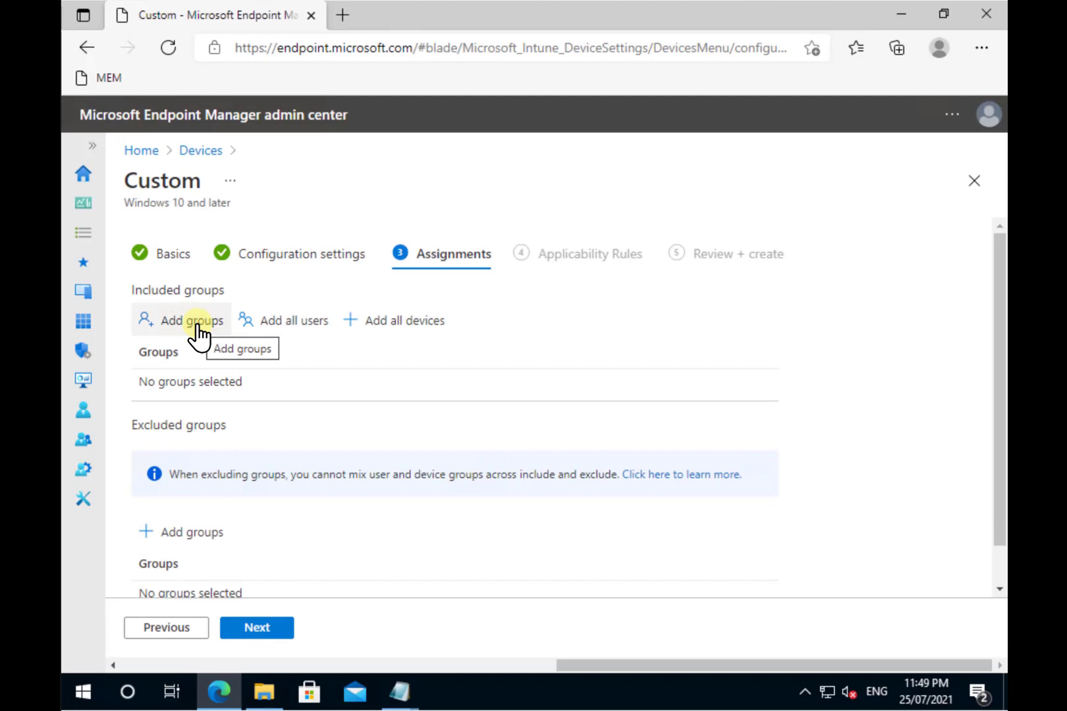
{"action": "left_click", "coordinate": [370, 324]}
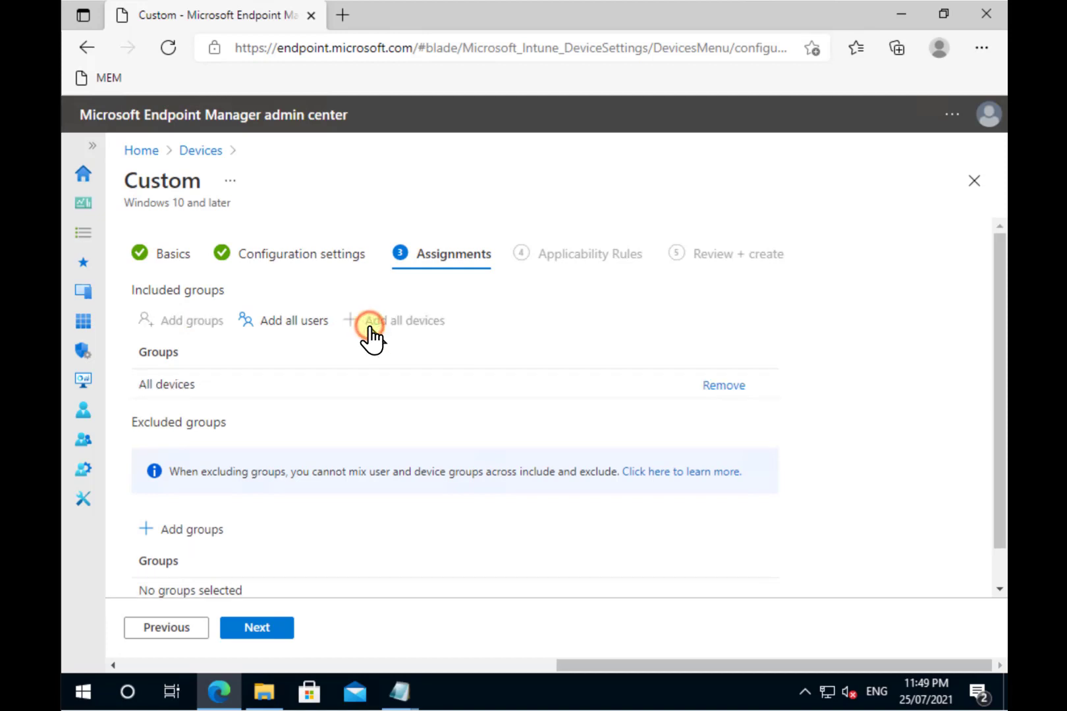
{"action": "left_click", "coordinate": [256, 635]}
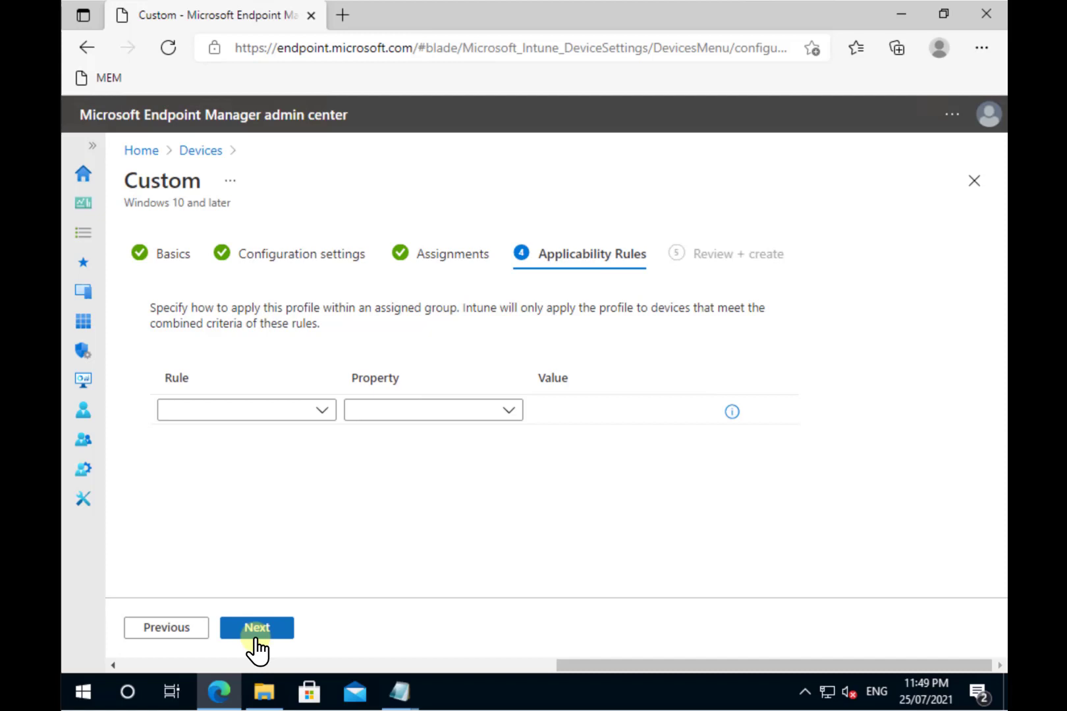
{"action": "left_click", "coordinate": [256, 637]}
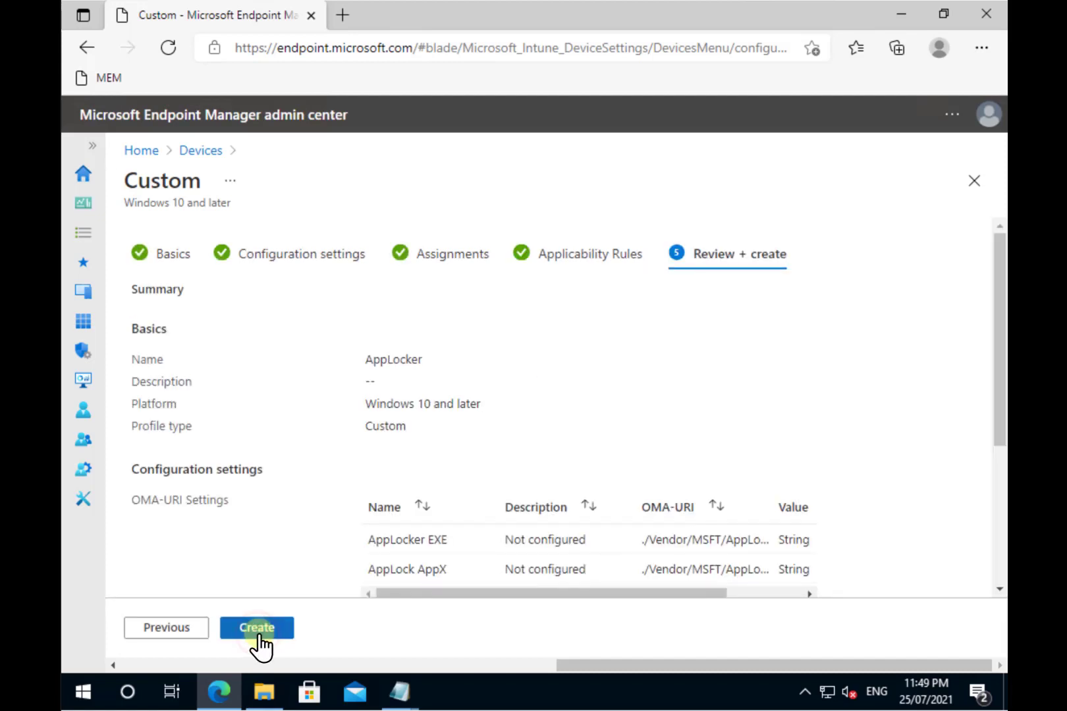
Step: Create the AppLocker profile and view its device status
{"action": "left_click", "coordinate": [259, 632]}
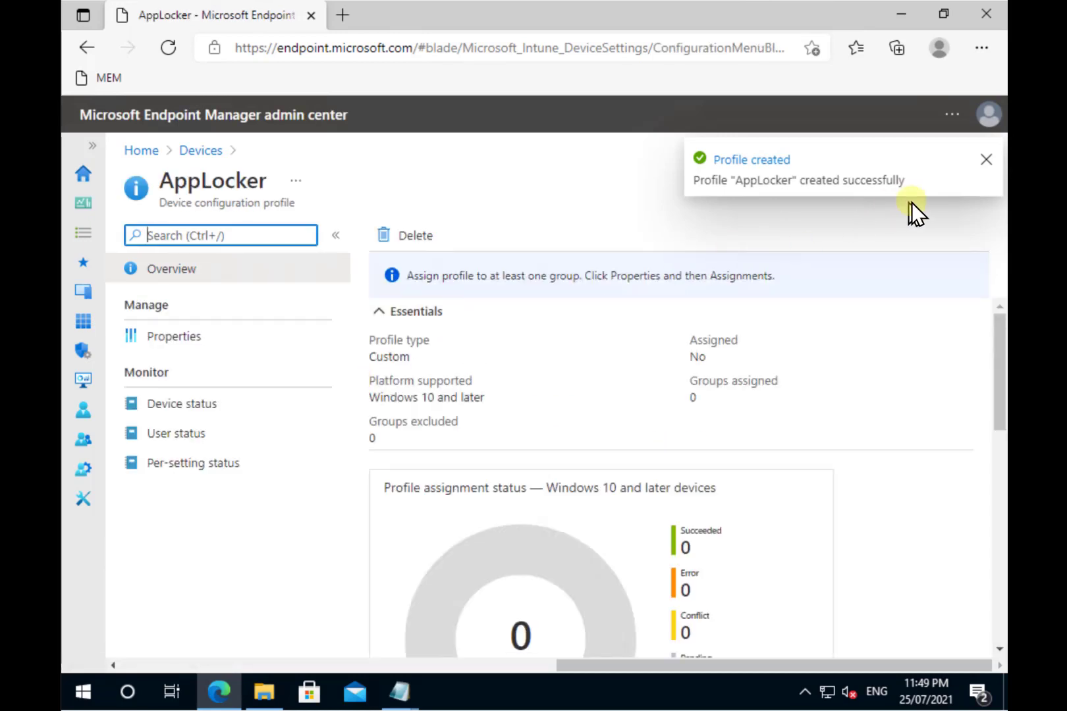
{"action": "left_click", "coordinate": [982, 164]}
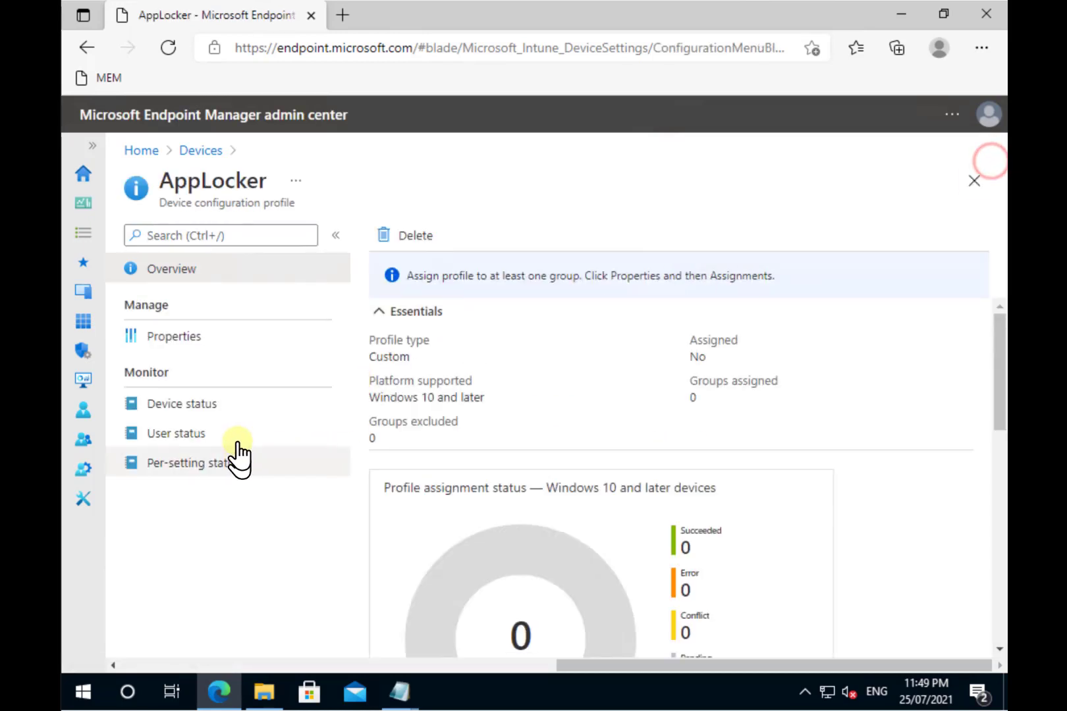
{"action": "left_click", "coordinate": [190, 405]}
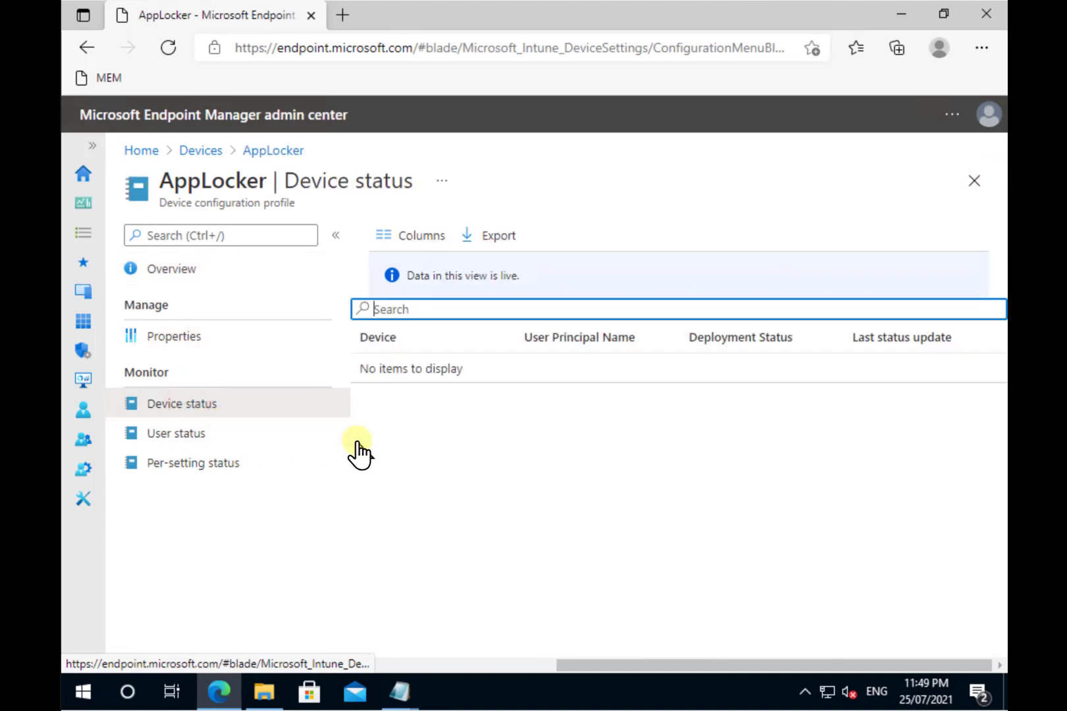
Step: Review the enrolled Windows devices, then go to the Configuration profiles list
{"action": "left_click", "coordinate": [83, 293]}
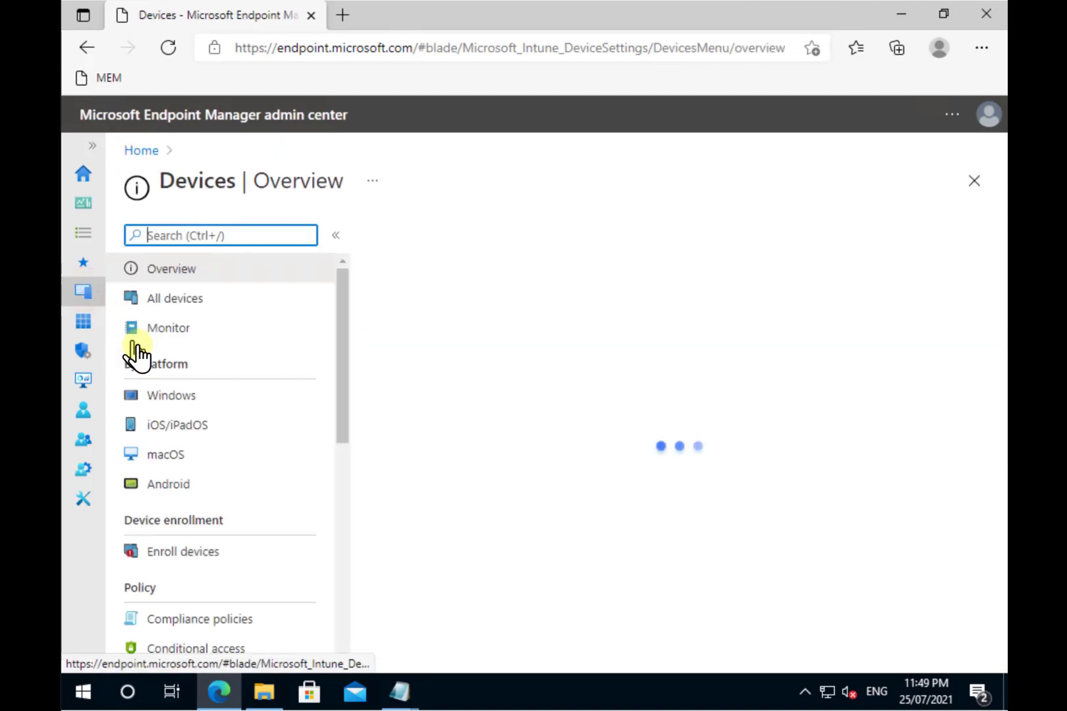
{"action": "left_click", "coordinate": [170, 398]}
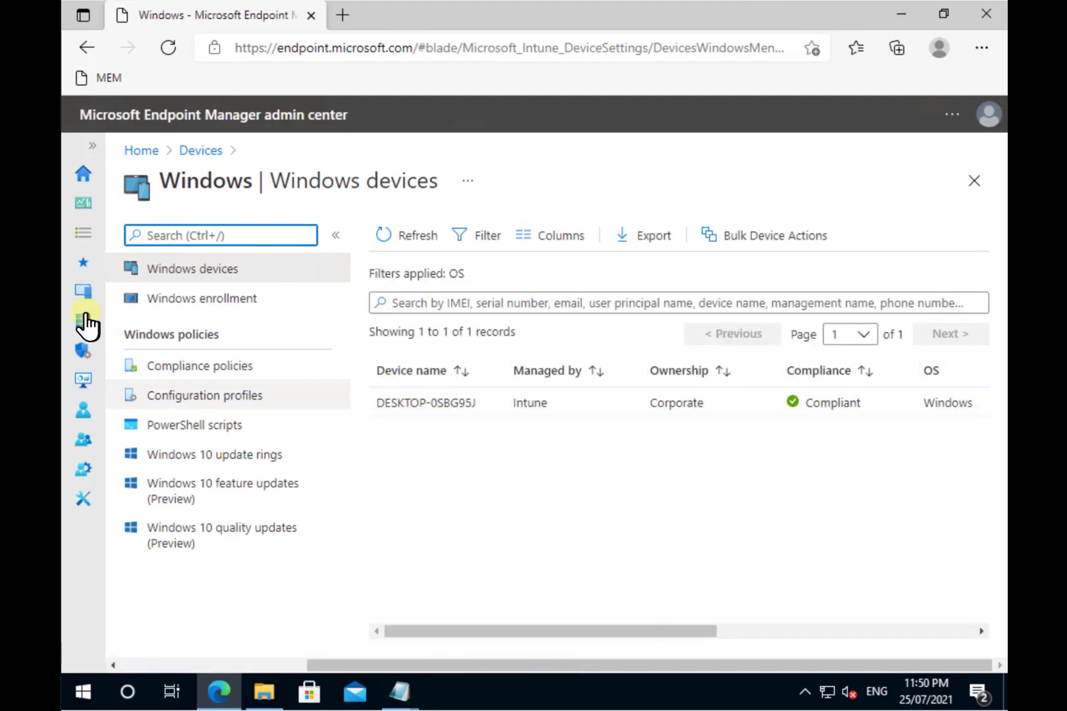
{"action": "left_click", "coordinate": [85, 293]}
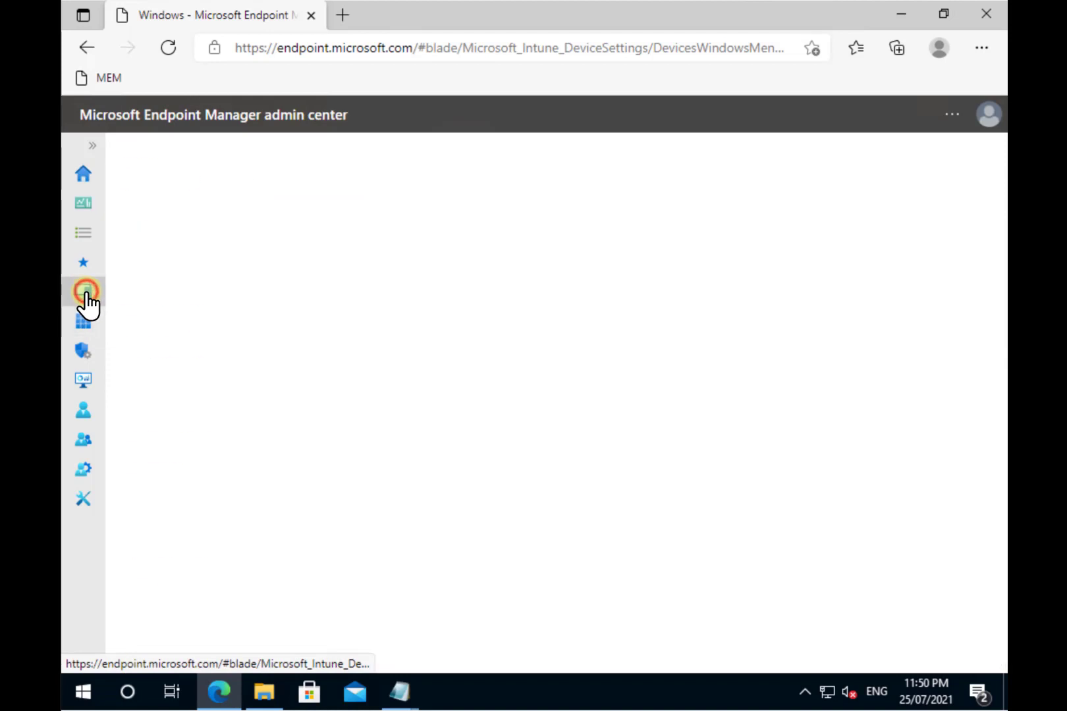
{"action": "scroll", "coordinate": [228, 597], "scroll_direction": "down", "scroll_amount": 2}
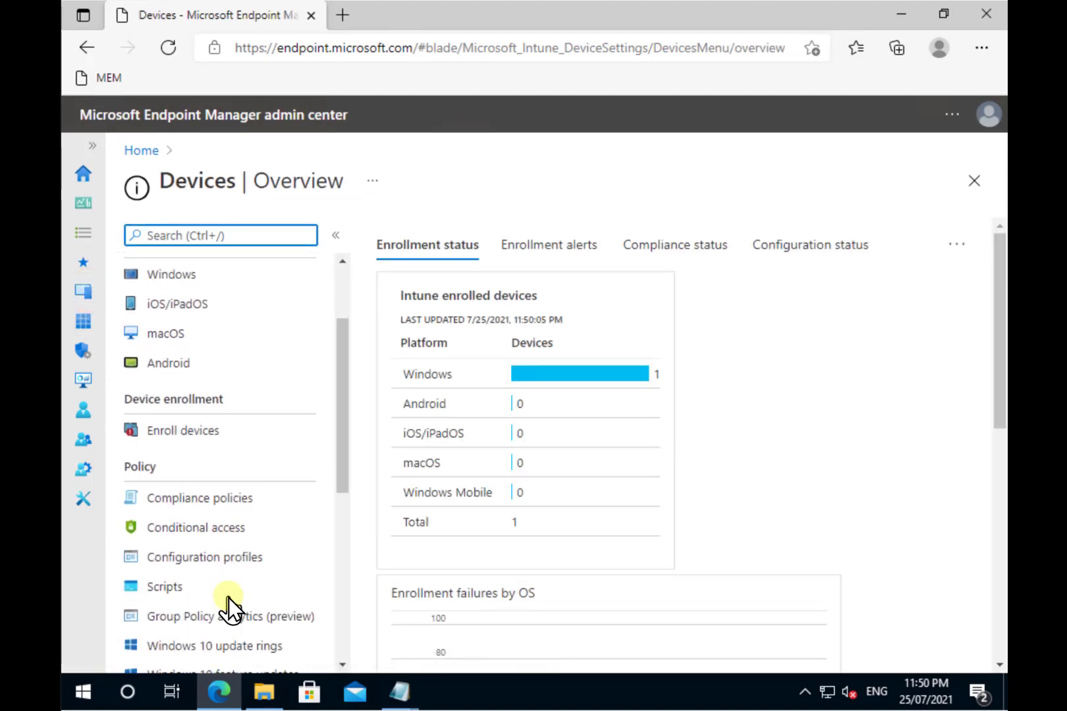
{"action": "left_click", "coordinate": [232, 552]}
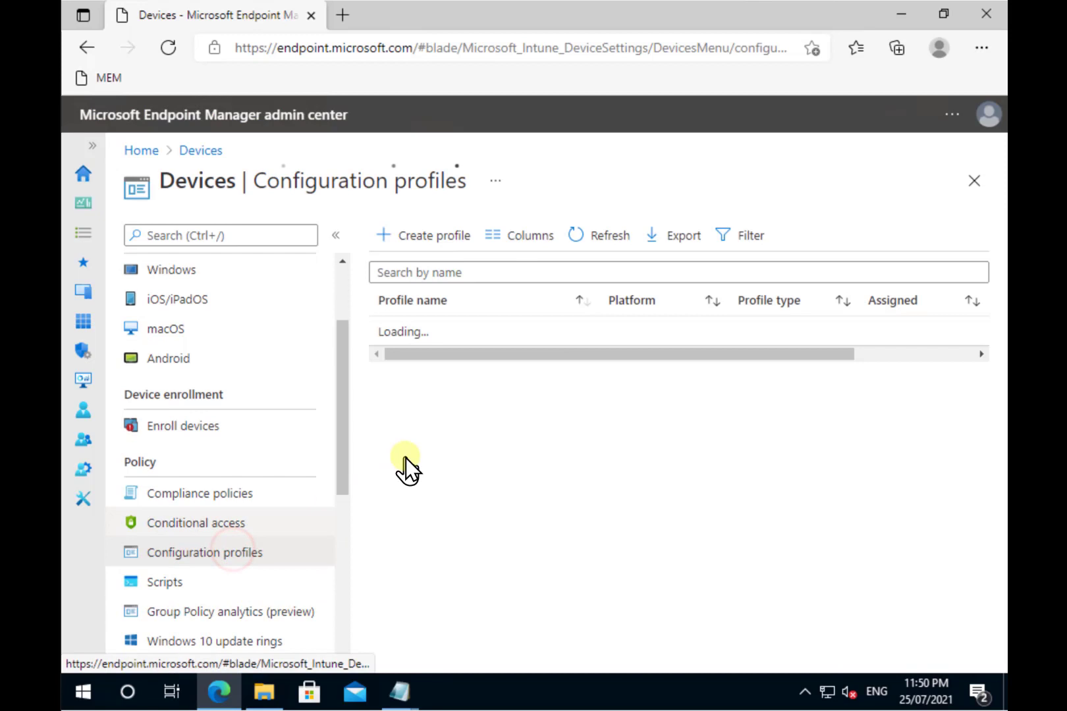
Step: Open the AppLocker profile and confirm its device status shows Succeeded for the test device
{"action": "left_click", "coordinate": [417, 332]}
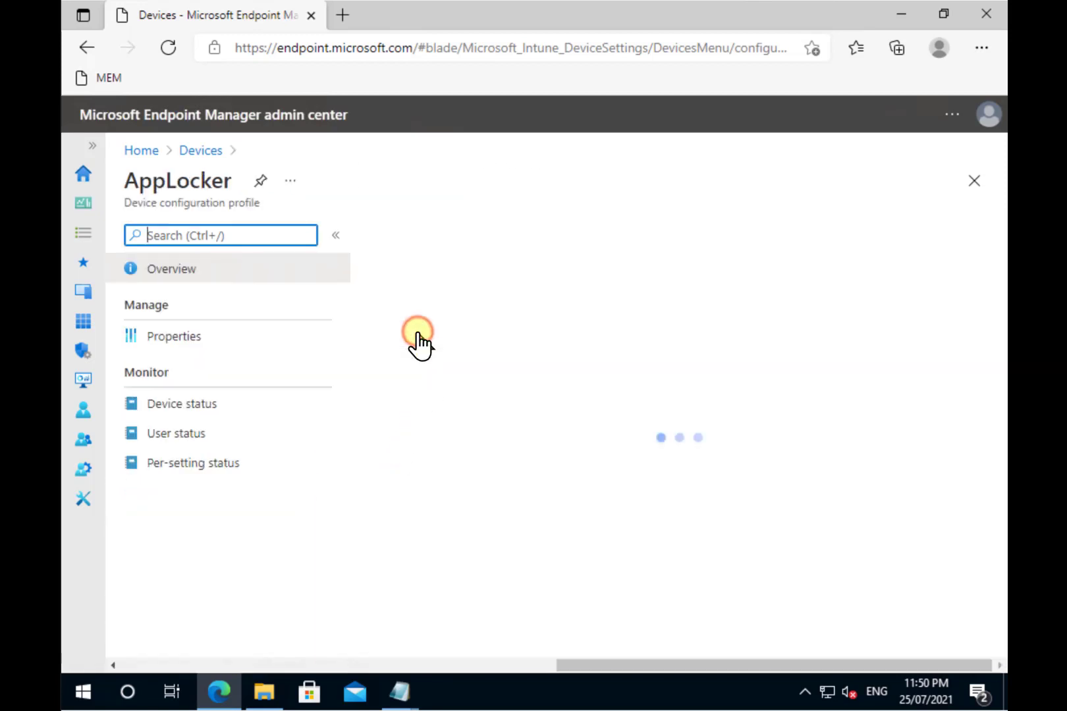
{"action": "left_click", "coordinate": [185, 404]}
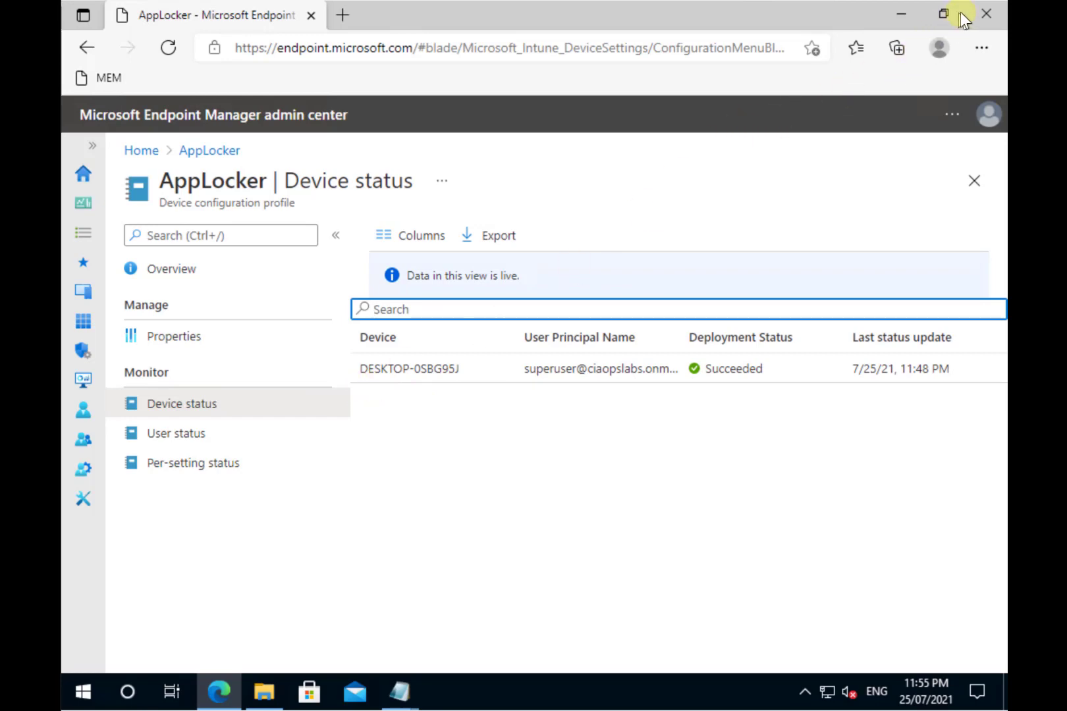
Step: Close Edge, the applocker.xml and intune.txt Notepad files, and File Explorer
{"action": "left_click", "coordinate": [990, 10]}
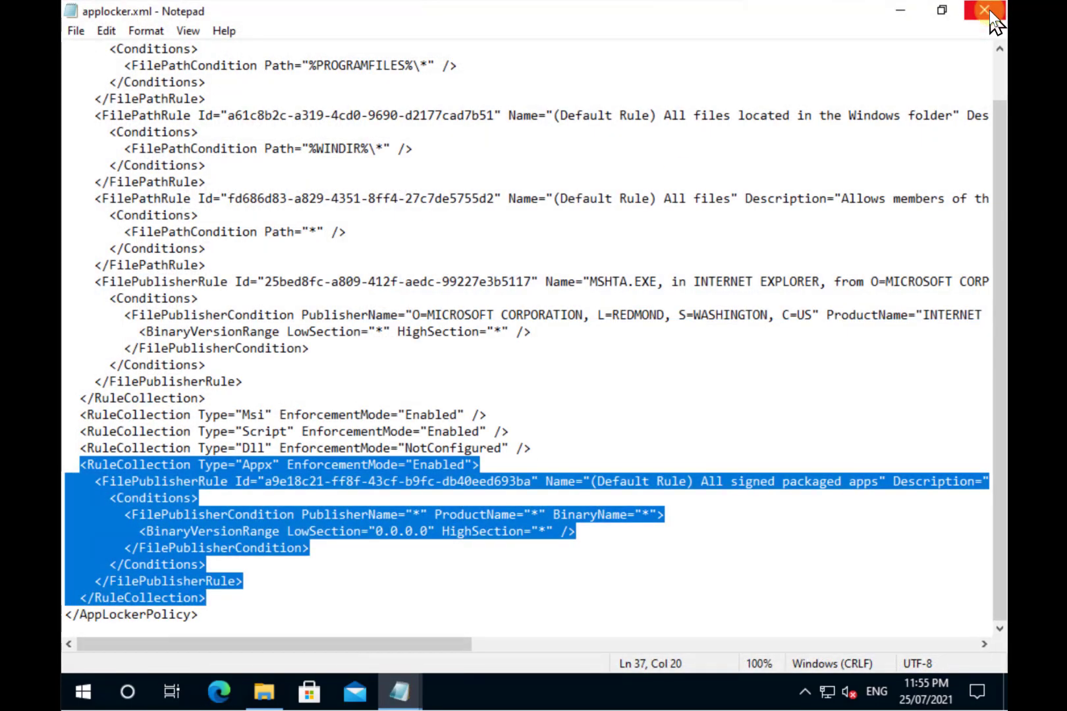
{"action": "left_click", "coordinate": [991, 12]}
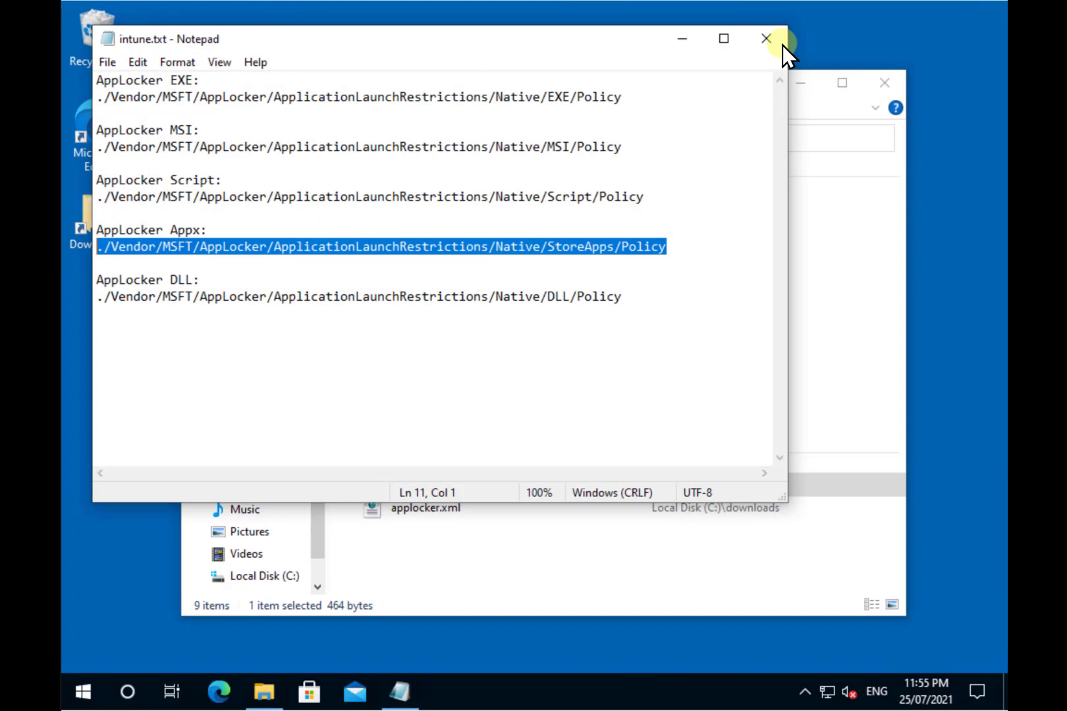
{"action": "left_click", "coordinate": [765, 38]}
{"action": "left_click", "coordinate": [880, 80]}
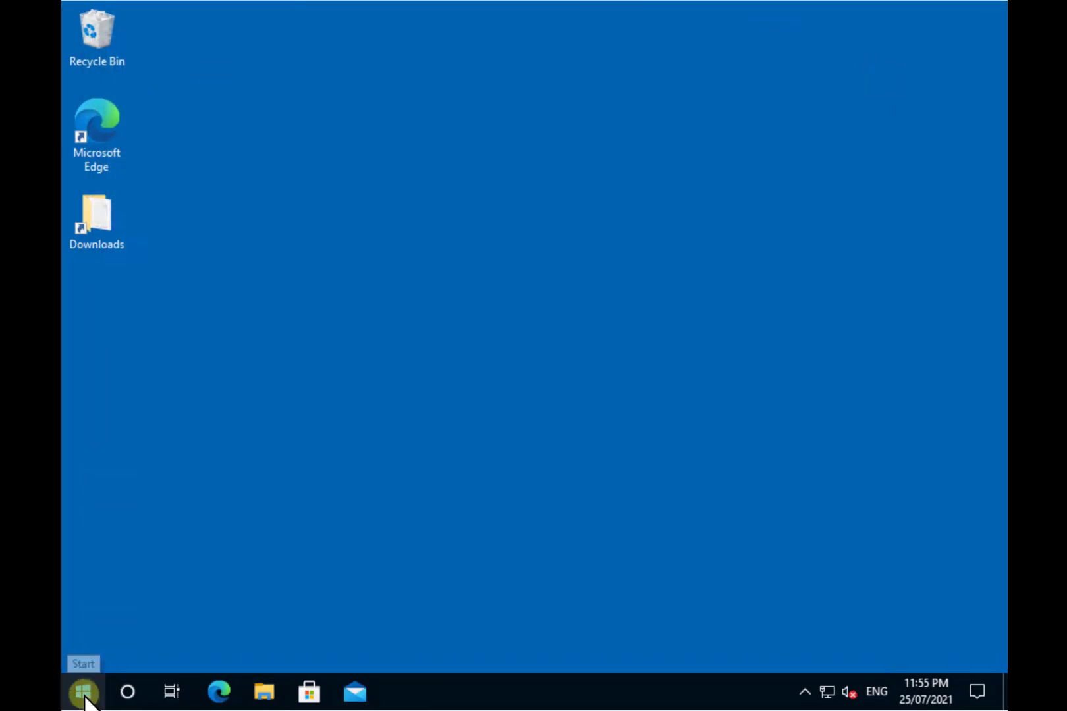
Step: Sign out of the current Windows account from the Start menu
{"action": "left_click", "coordinate": [83, 692]}
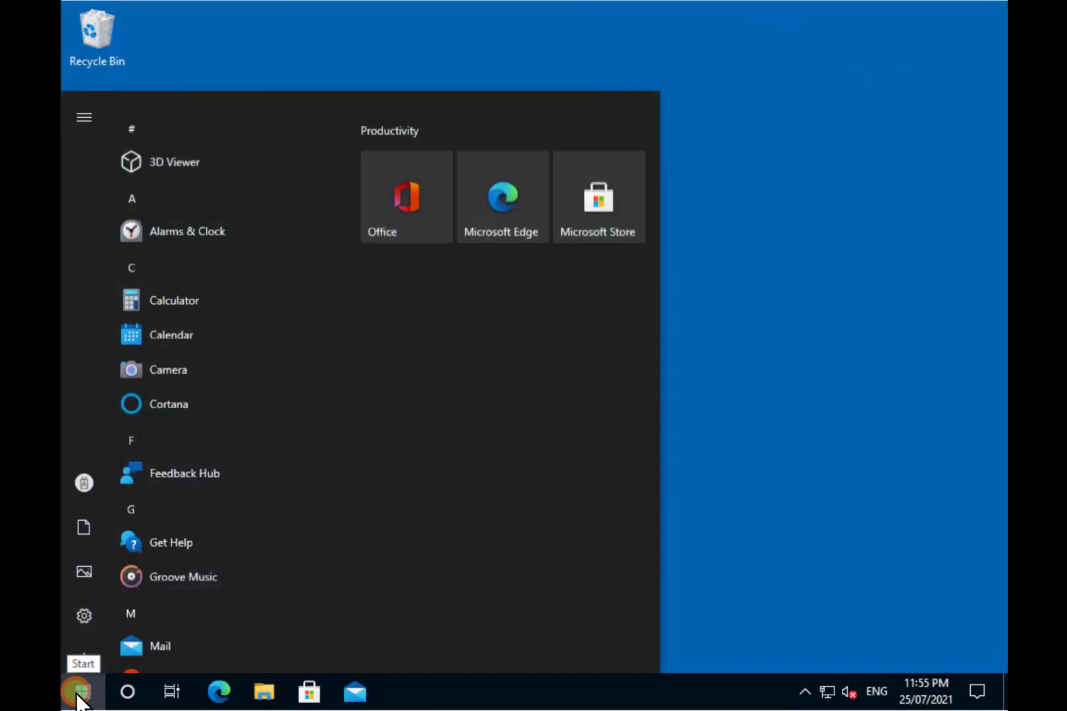
{"action": "left_click", "coordinate": [84, 480]}
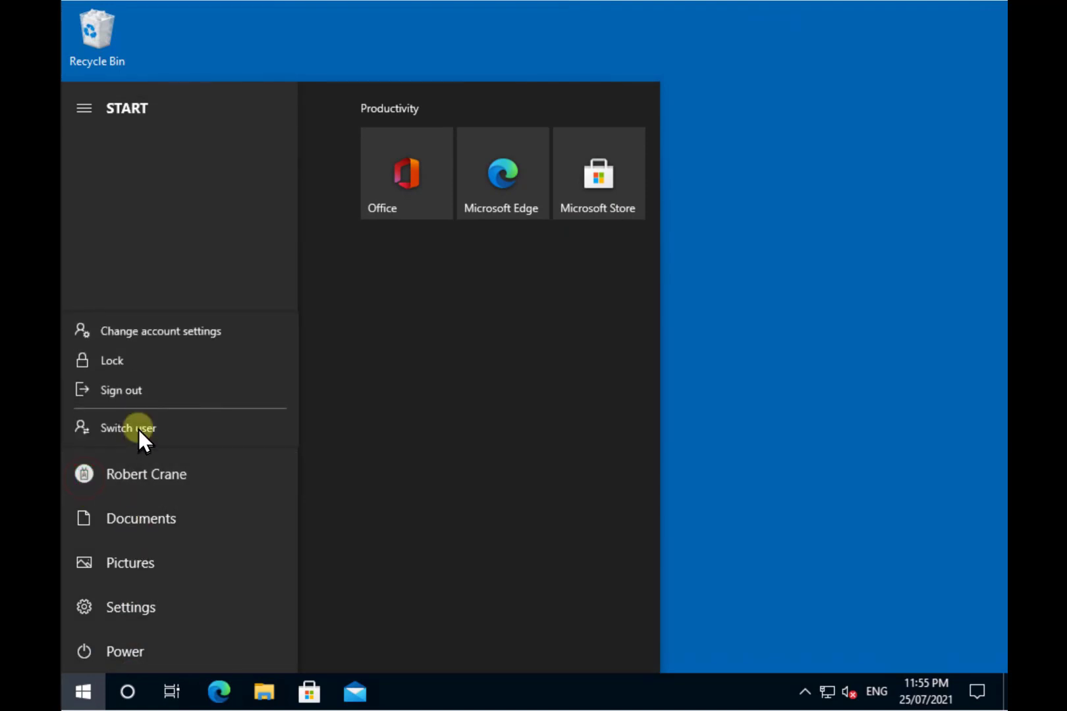
{"action": "left_click", "coordinate": [139, 389]}
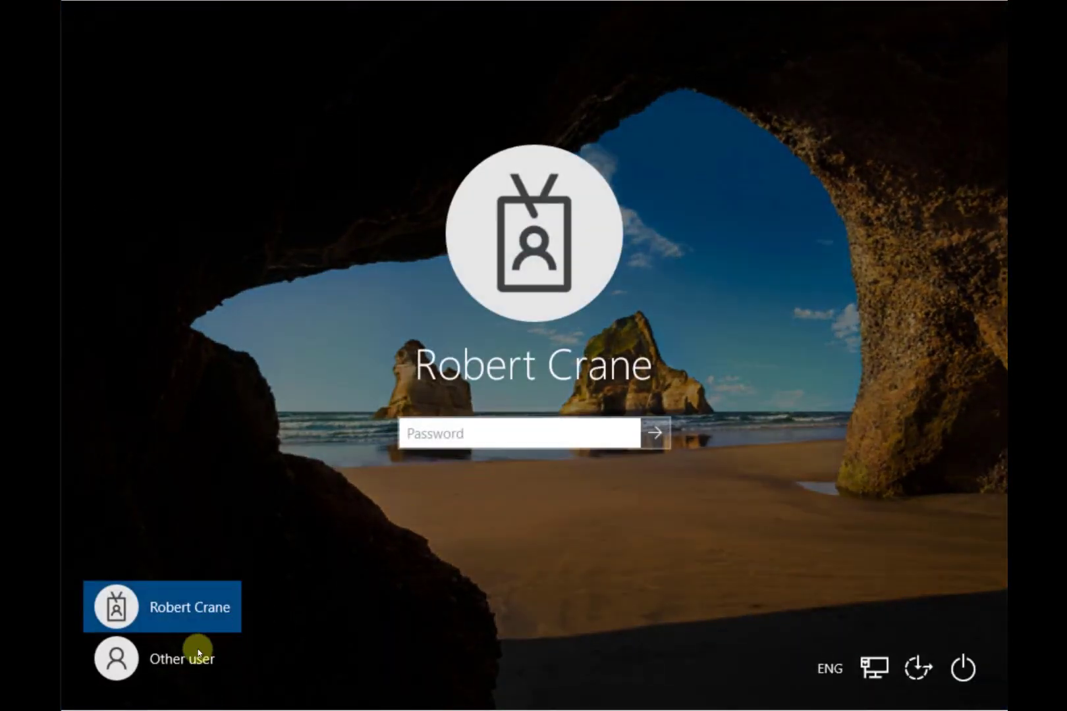
Step: Sign in as Other user with the work account's e-mail address and password
{"action": "left_click", "coordinate": [185, 663]}
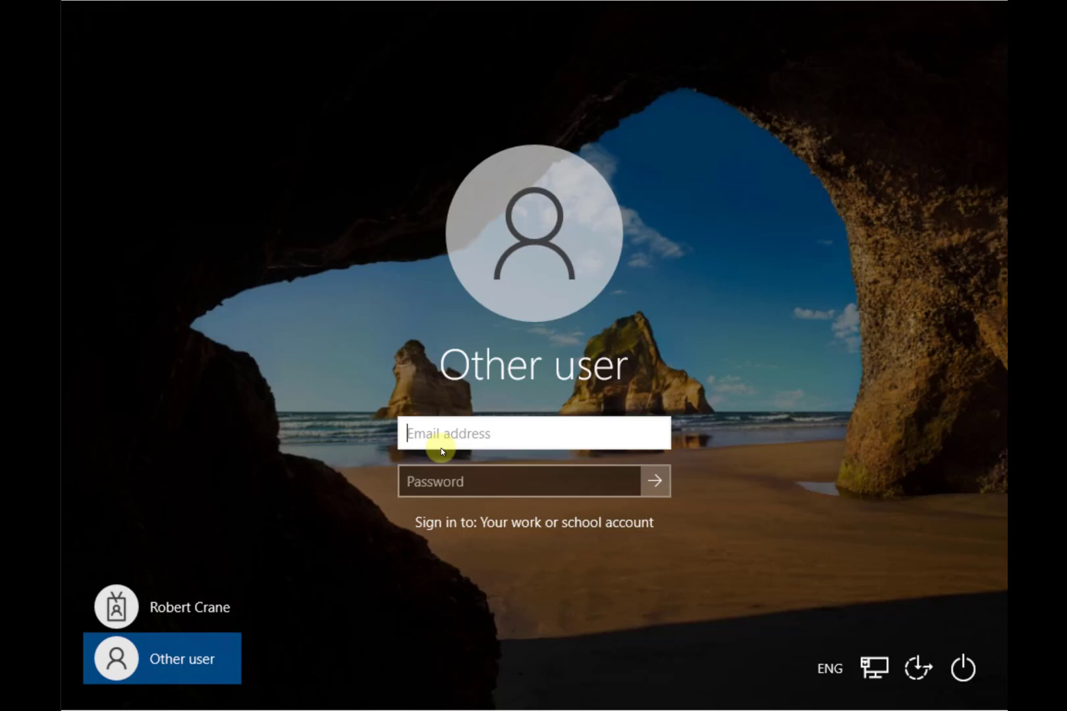
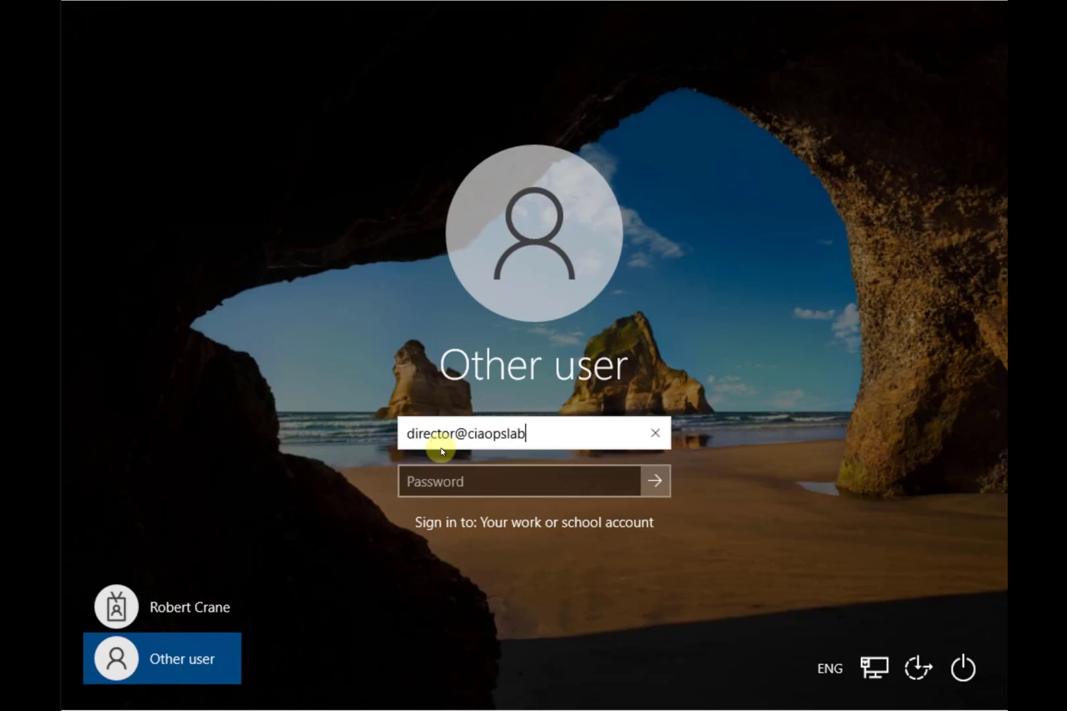
{"action": "key", "text": "Tab"}
{"action": "type", "text": "••••••"}
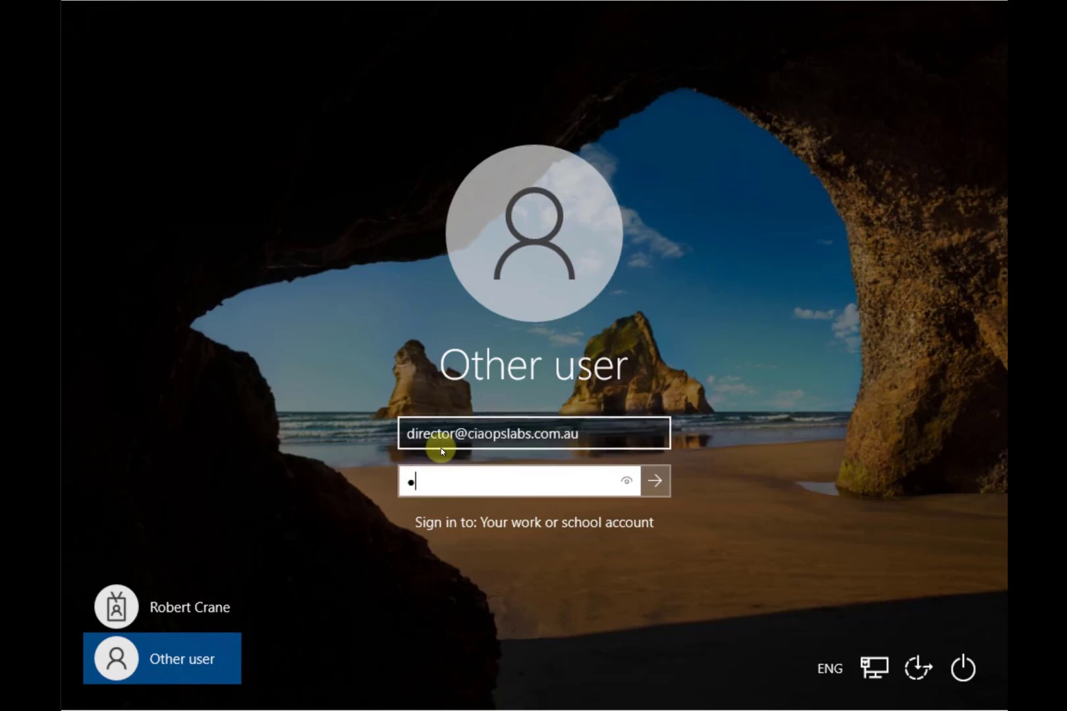
{"action": "type", "text": "••••••••"}
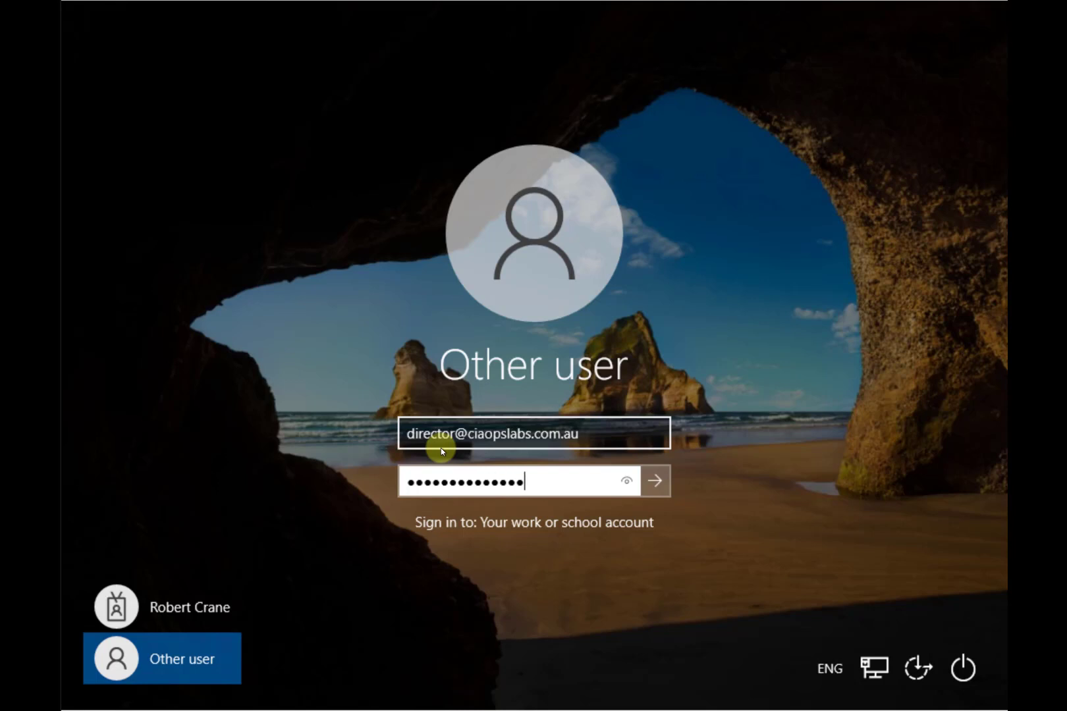
{"action": "type", "text": "••••••••"}
{"action": "key", "text": "Return"}
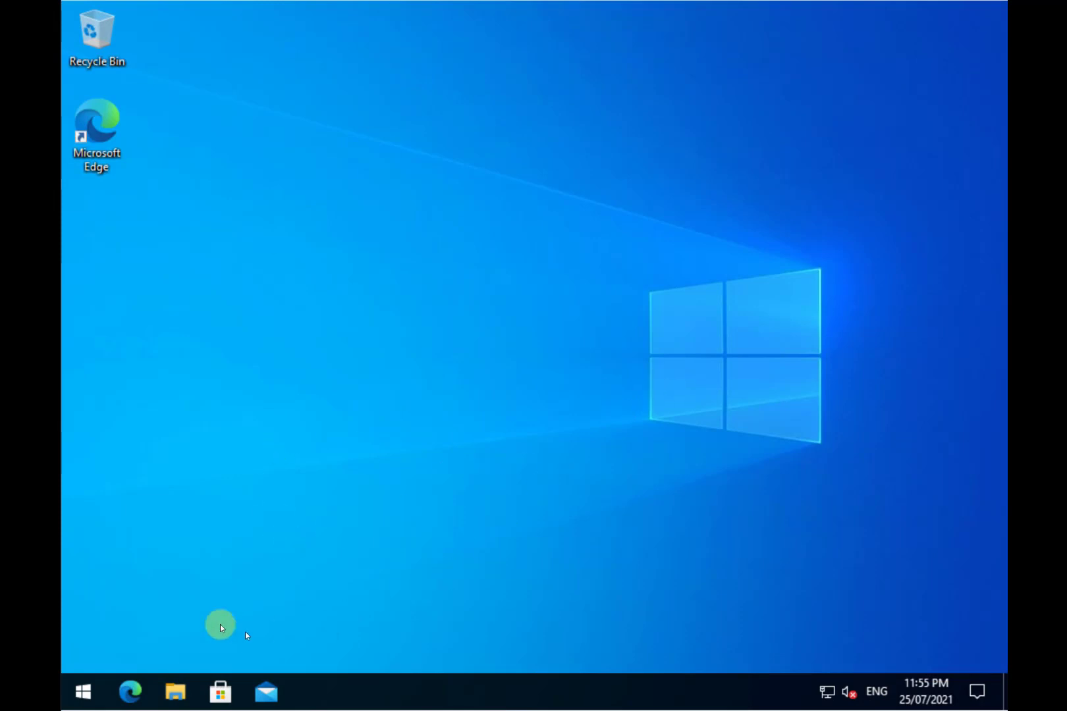
Step: Try launching putty from Downloads and dismiss the blocked-by-administrator message
{"action": "left_click", "coordinate": [179, 695]}
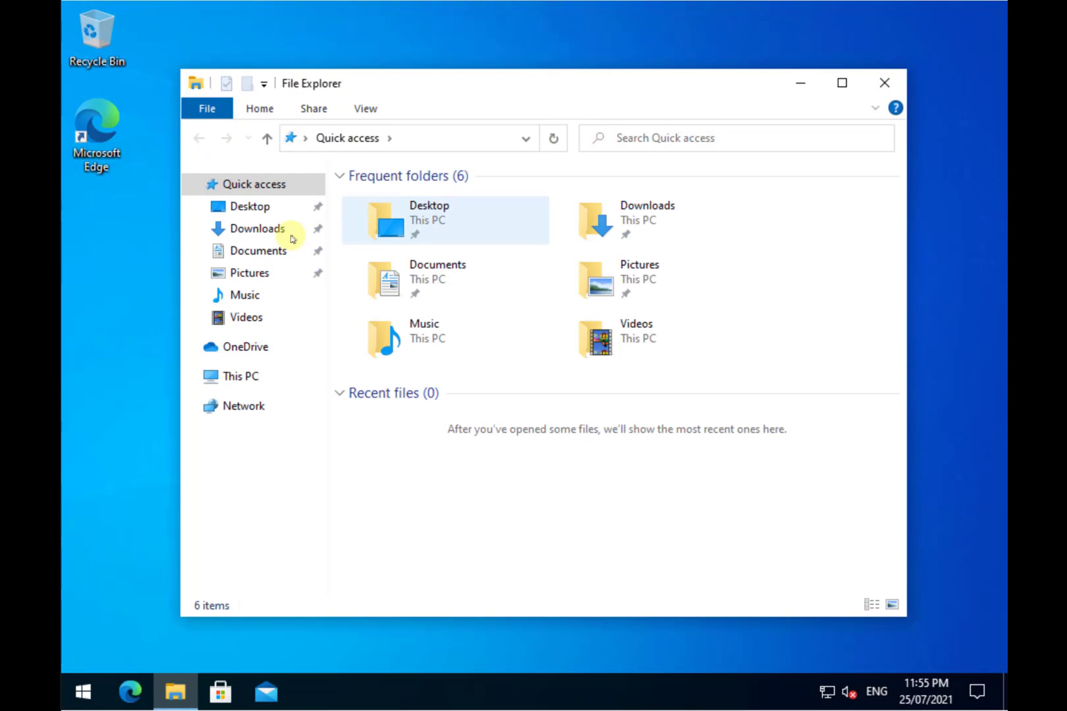
{"action": "left_click", "coordinate": [265, 228]}
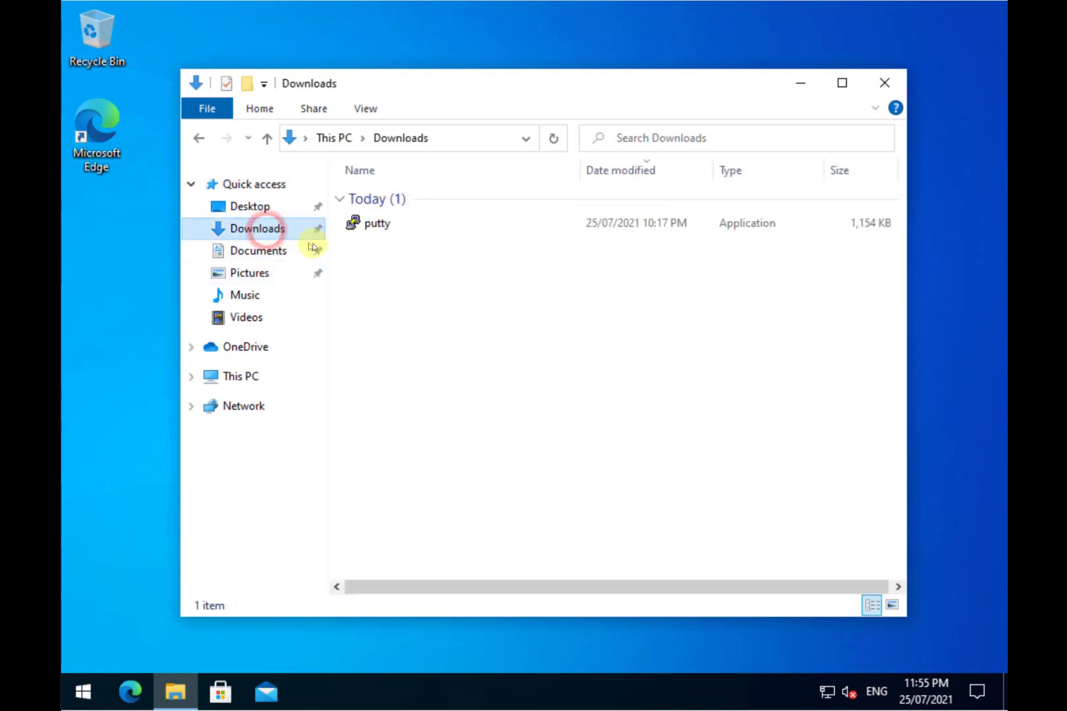
{"action": "left_click", "coordinate": [380, 225]}
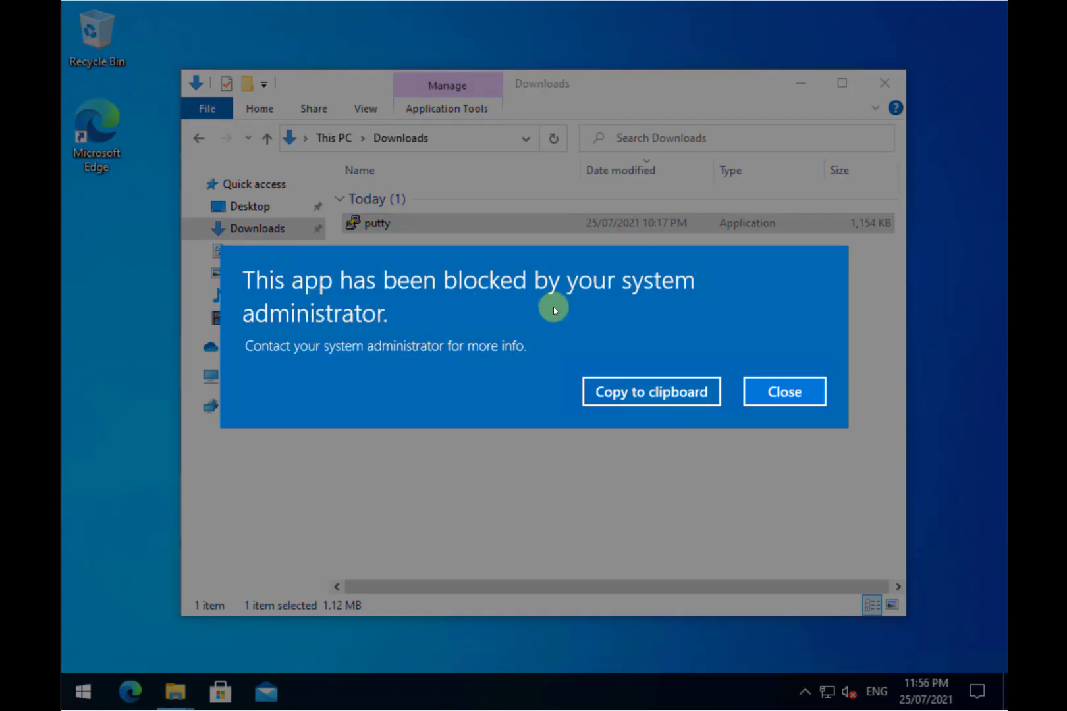
{"action": "left_click", "coordinate": [805, 401]}
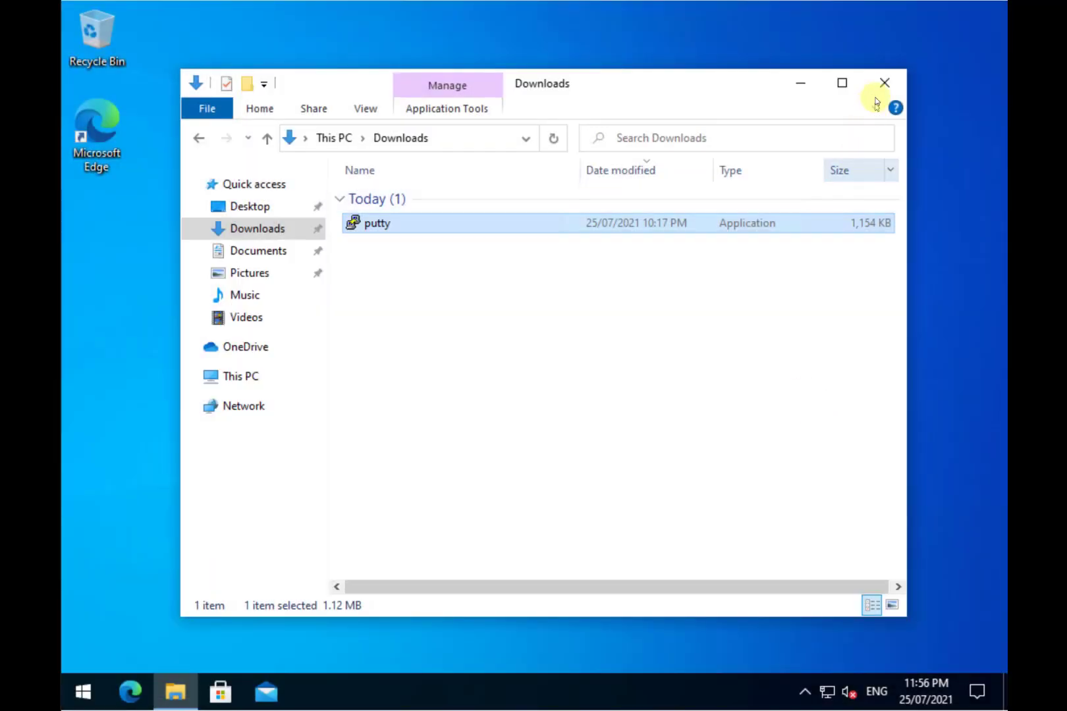
Step: Close Downloads, launch Local Security Policy via secpol, dismiss its access-denied error and close it
{"action": "left_click", "coordinate": [879, 84]}
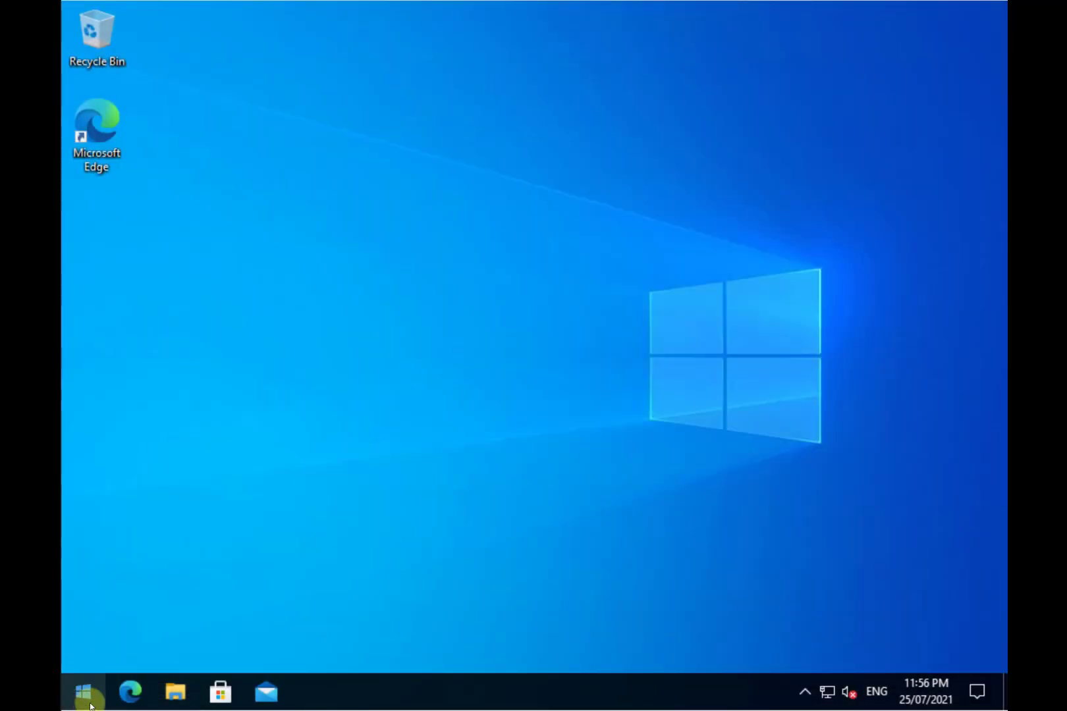
{"action": "left_click", "coordinate": [89, 703]}
{"action": "type", "text": "sec"}
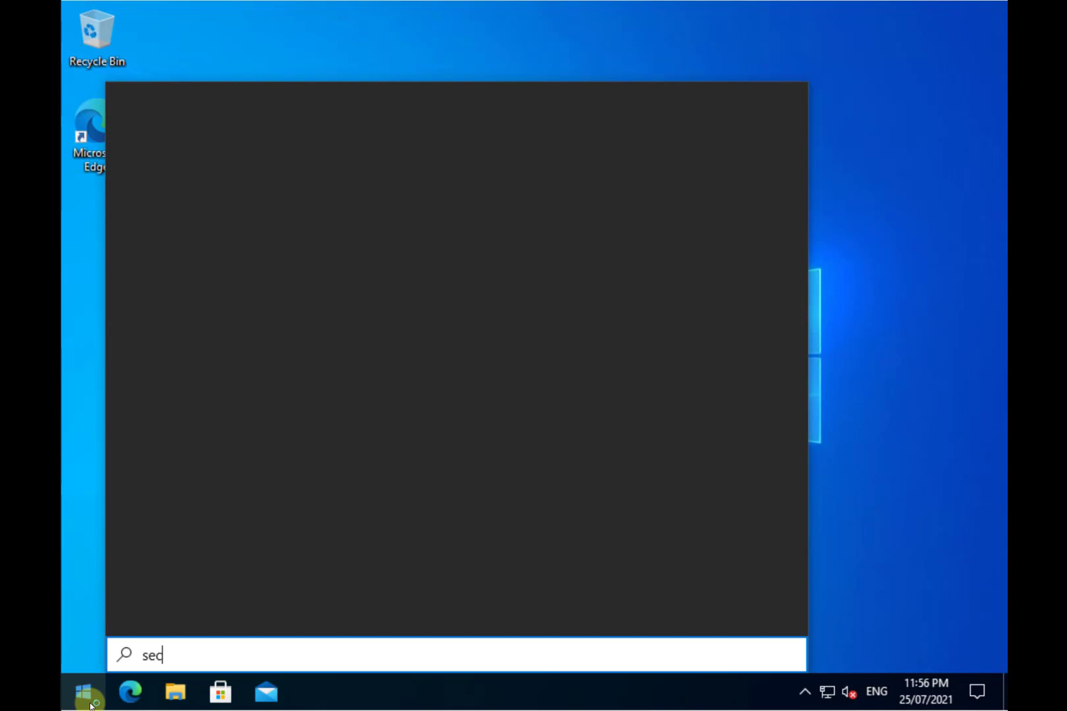
{"action": "type", "text": "pol"}
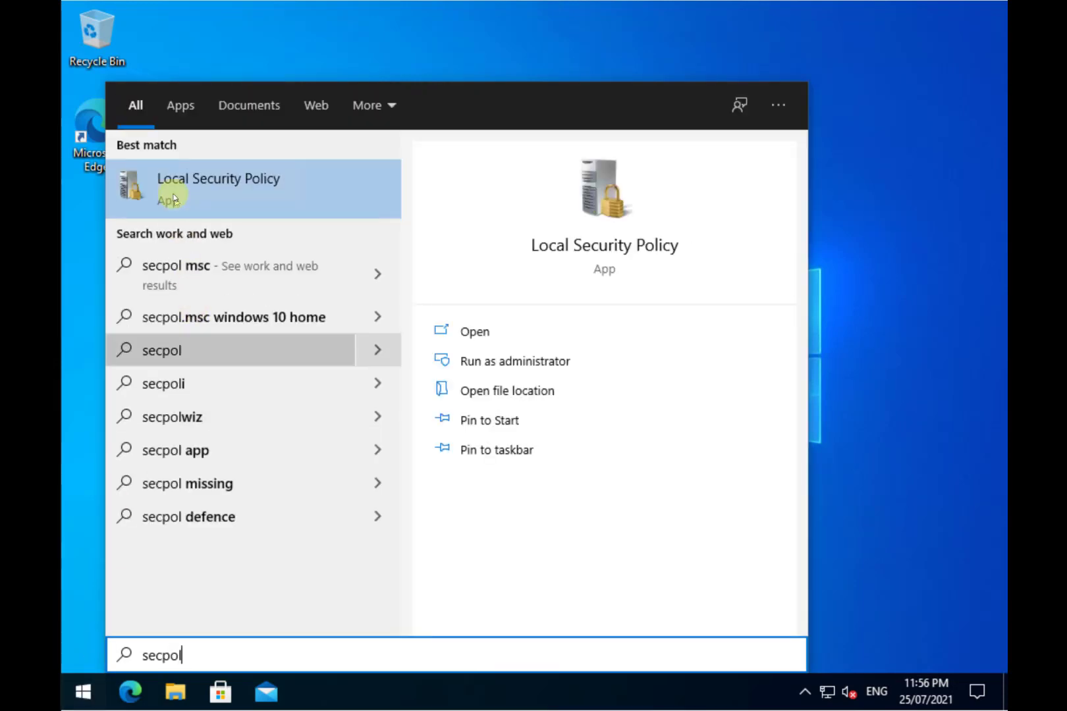
{"action": "left_click", "coordinate": [176, 173]}
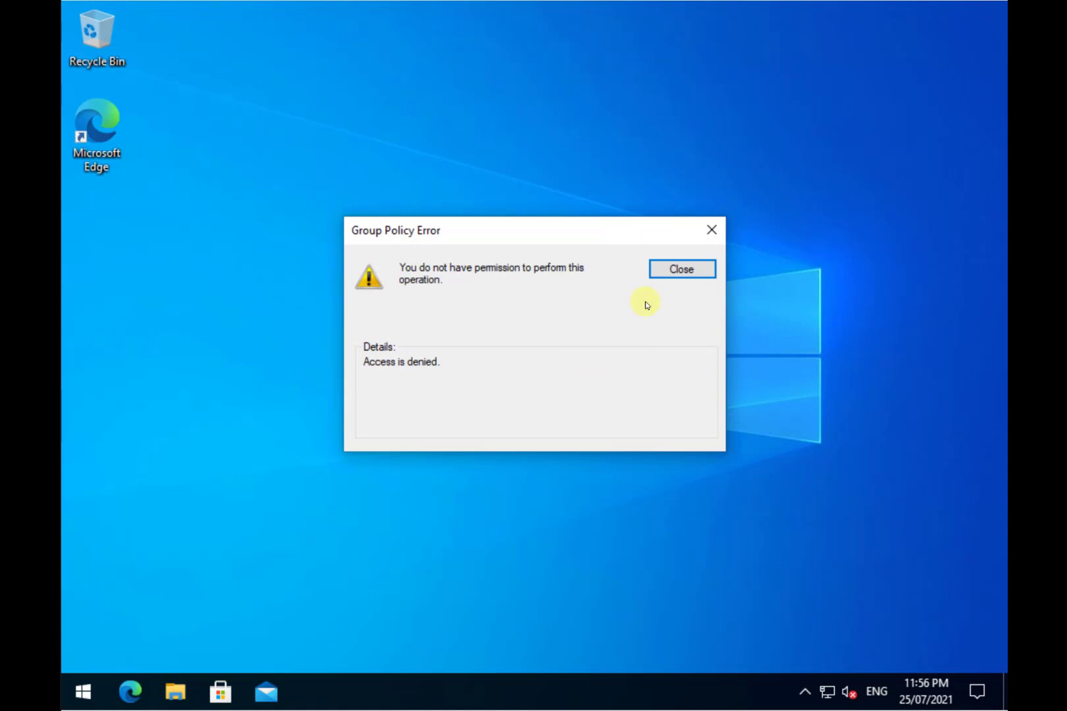
{"action": "left_click", "coordinate": [669, 274]}
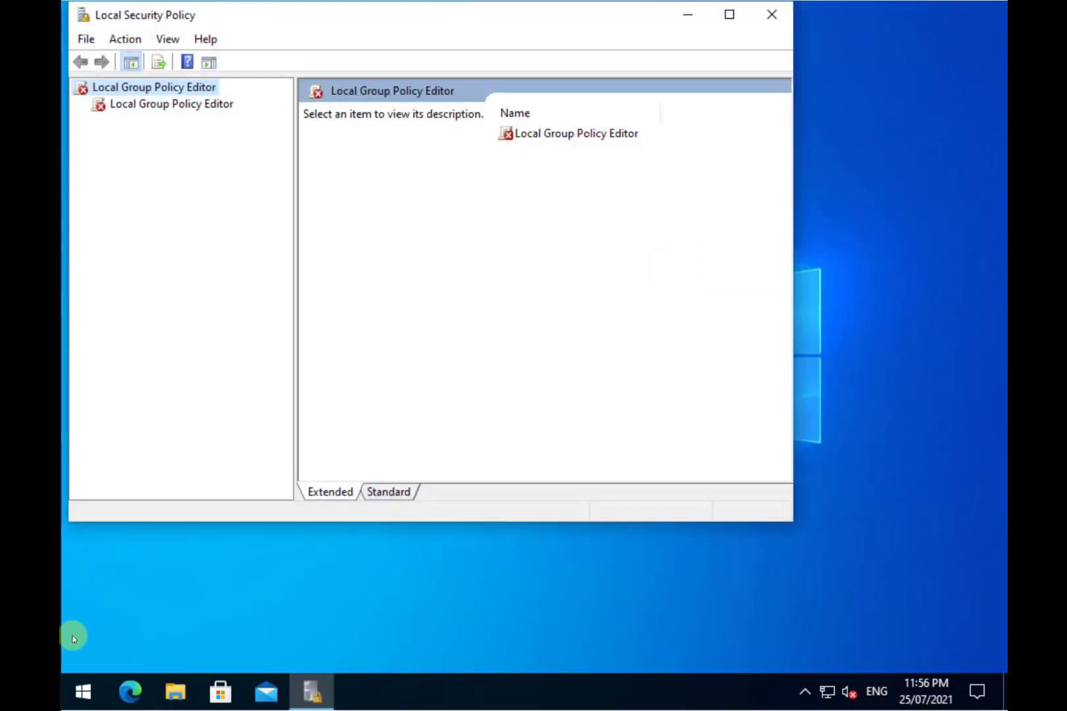
{"action": "left_click", "coordinate": [772, 16]}
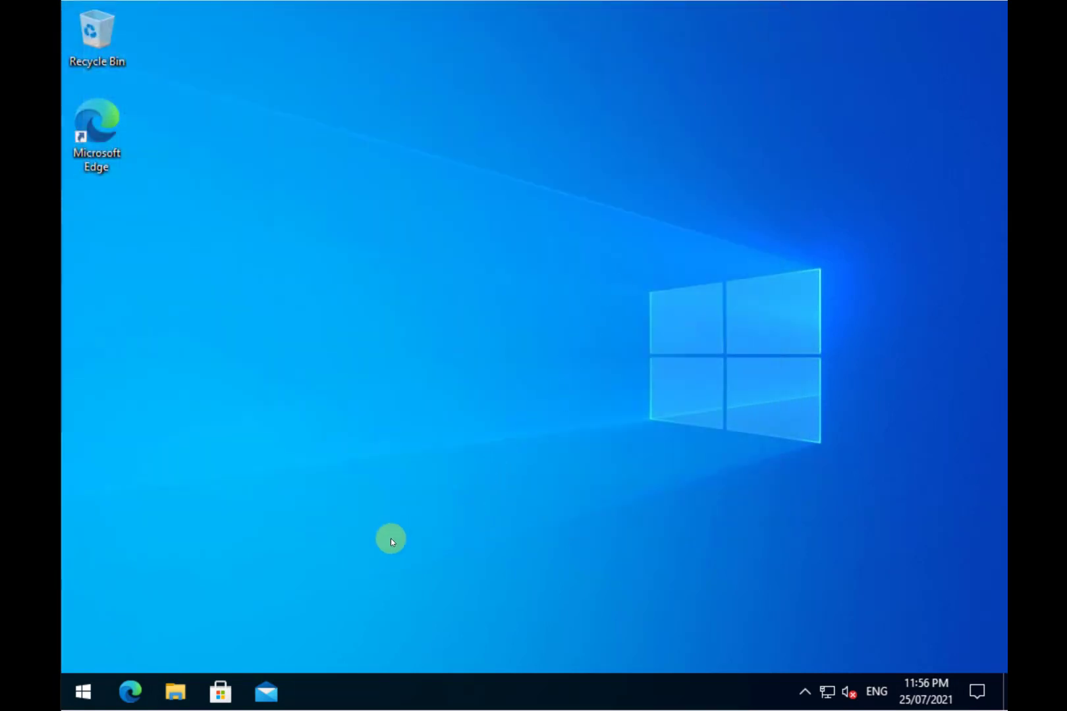
Step: Sign out of the administrator account from the Start menu's account options
{"action": "left_click", "coordinate": [90, 692]}
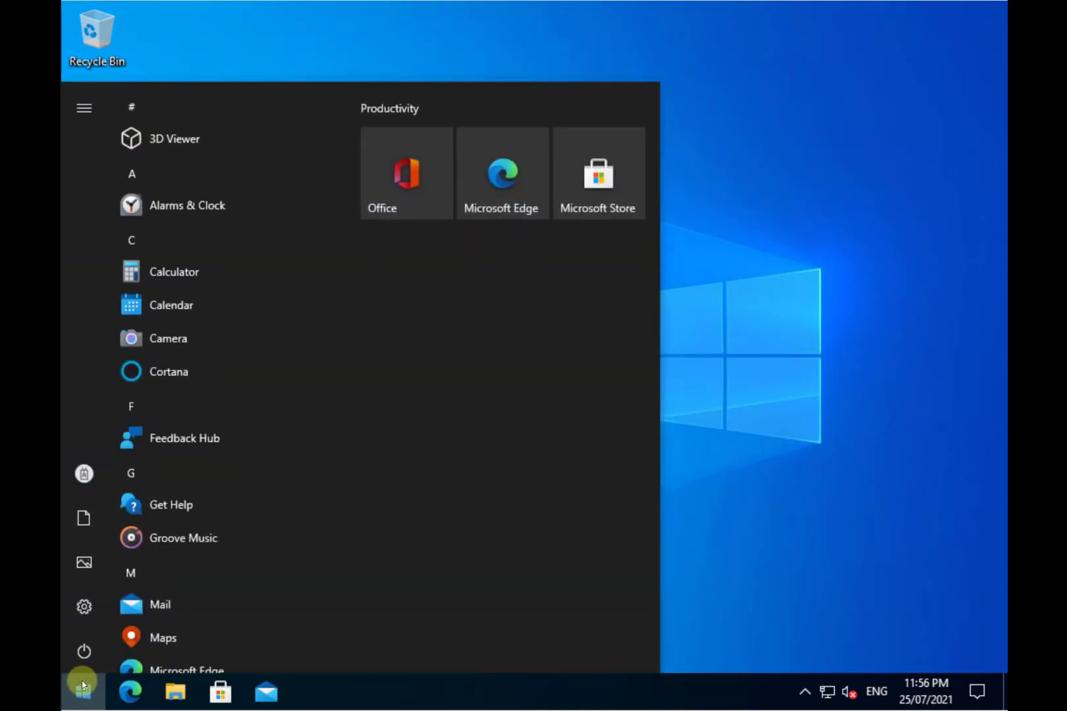
{"action": "mouse_move", "coordinate": [86, 656]}
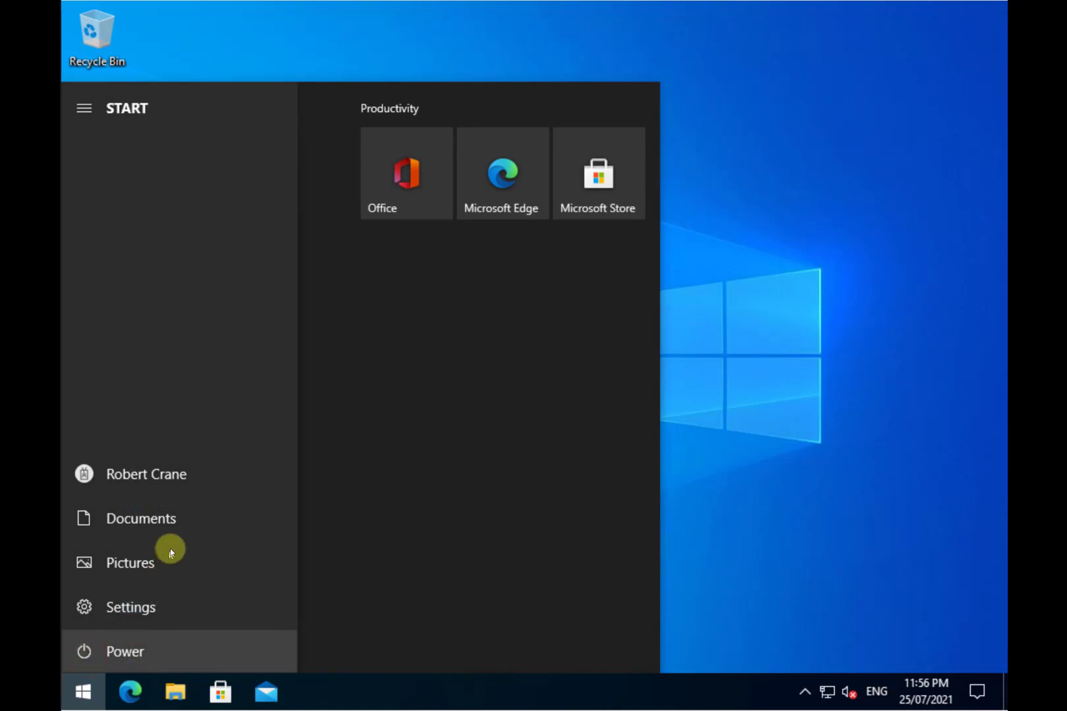
{"action": "left_click", "coordinate": [184, 481]}
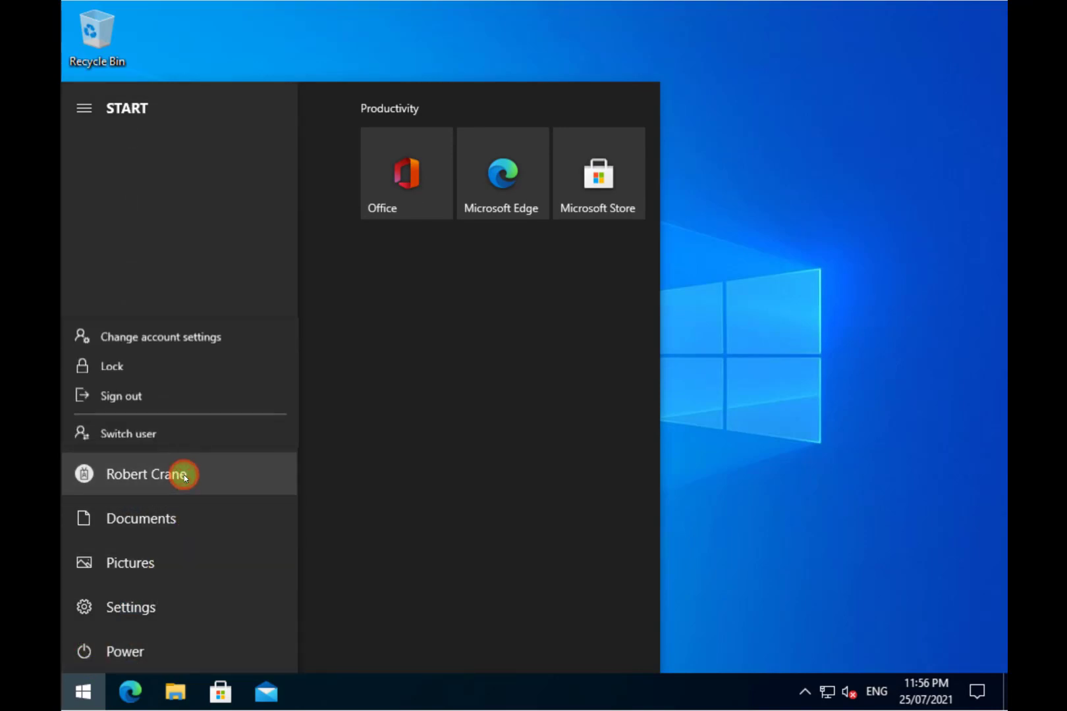
{"action": "left_click", "coordinate": [167, 390]}
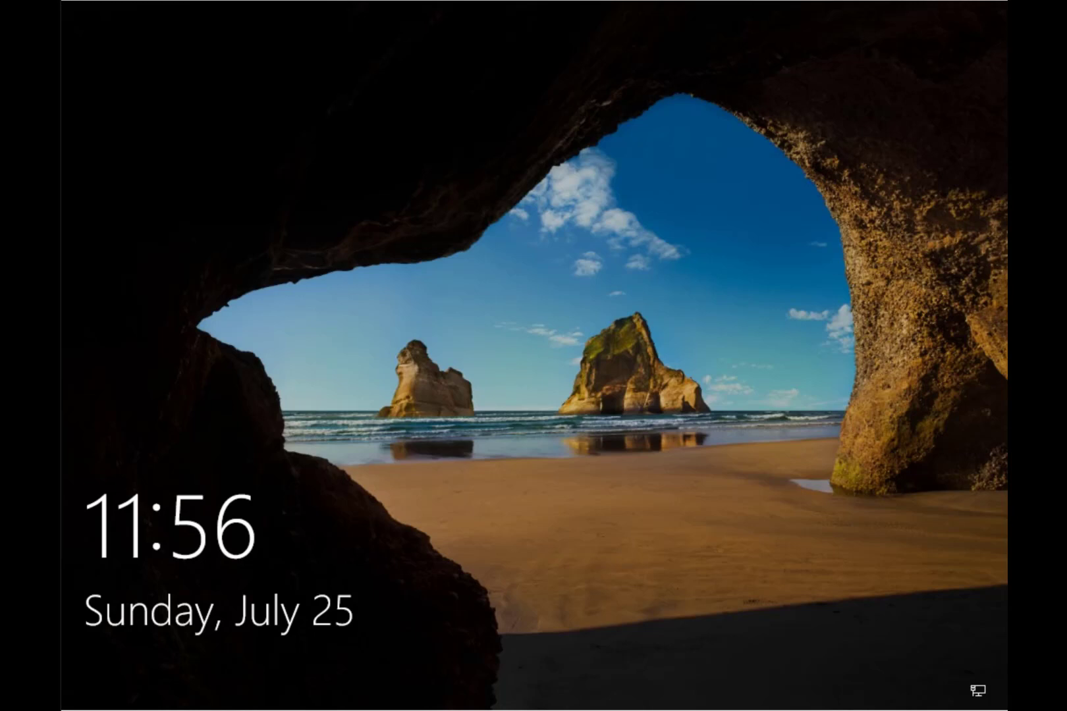
Step: Sign in as Other user, entering the work e-mail and password from the clipboard
{"action": "left_click", "coordinate": [293, 423]}
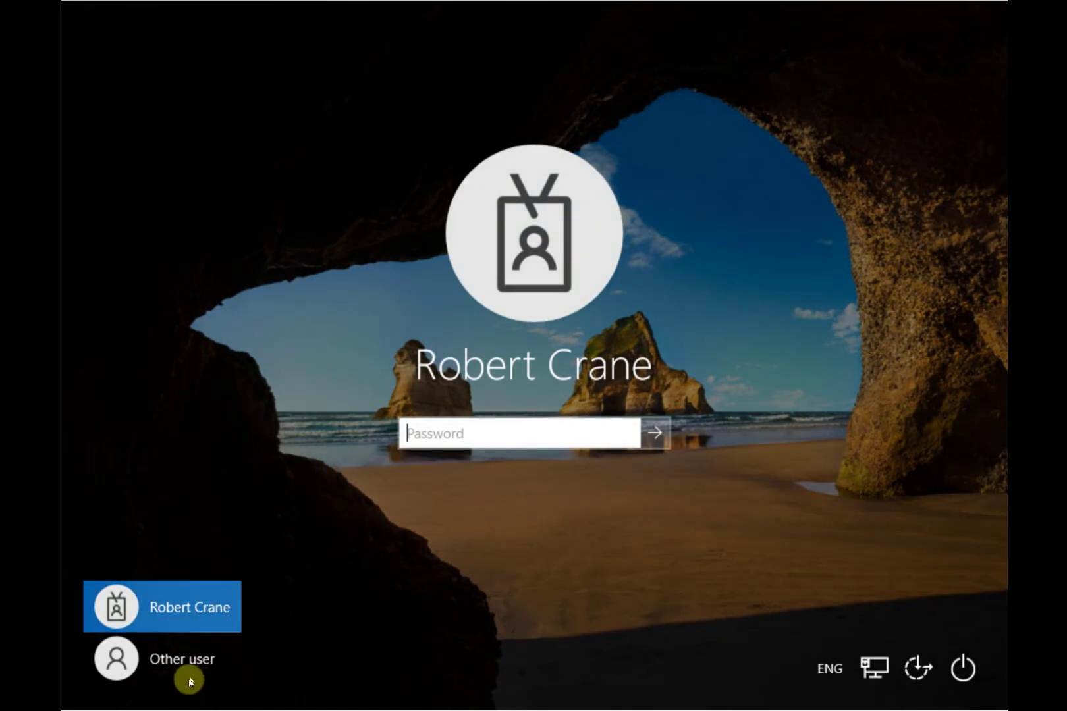
{"action": "left_click", "coordinate": [190, 677]}
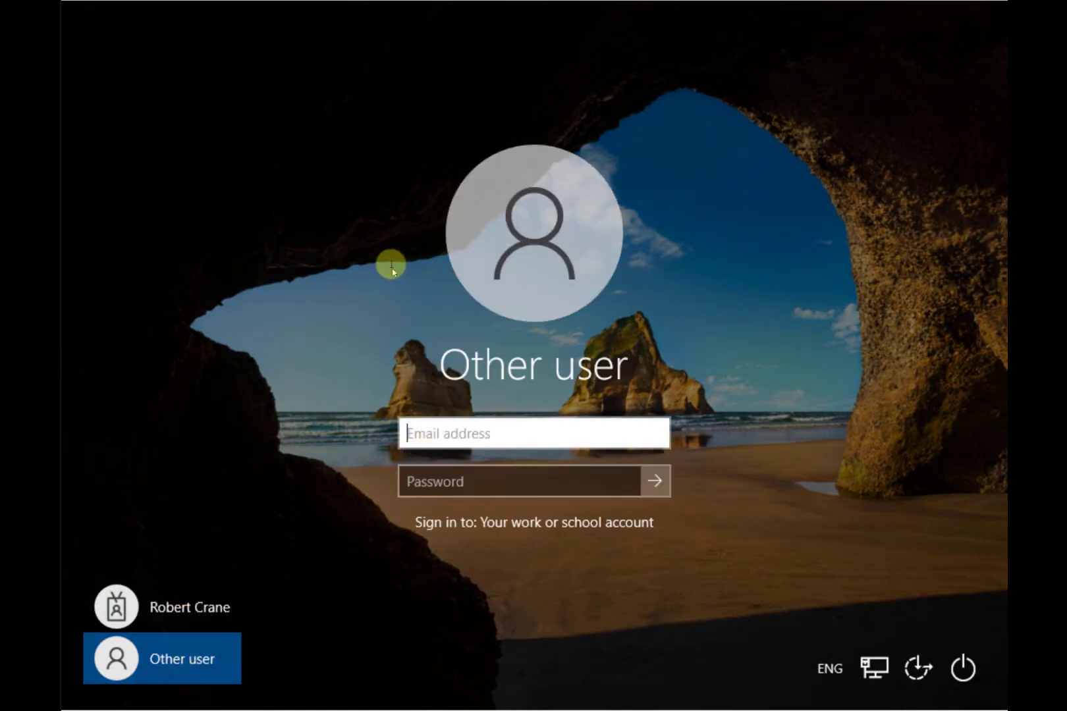
{"action": "left_click", "coordinate": [217, 3]}
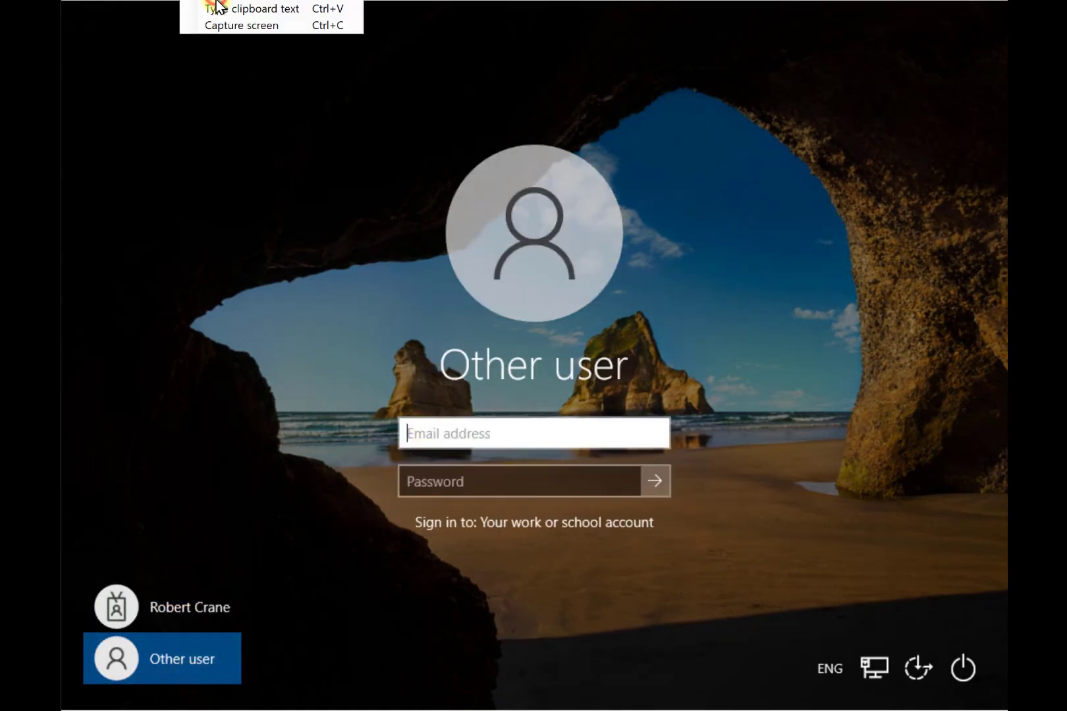
{"action": "left_click", "coordinate": [216, 8]}
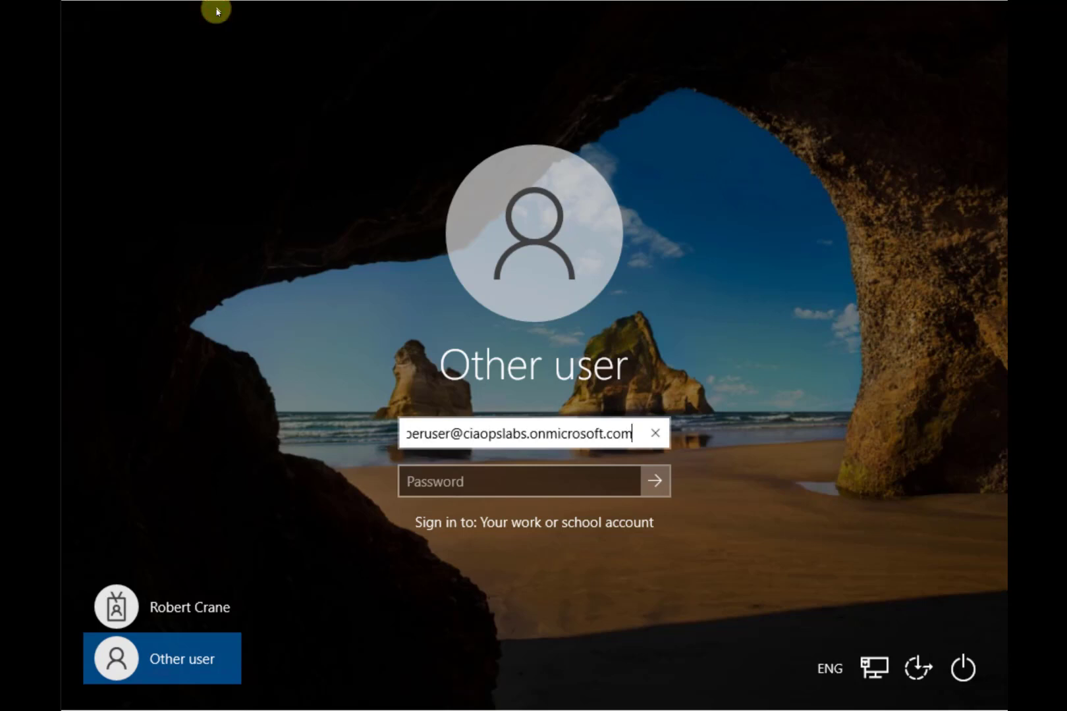
{"action": "left_click", "coordinate": [471, 487]}
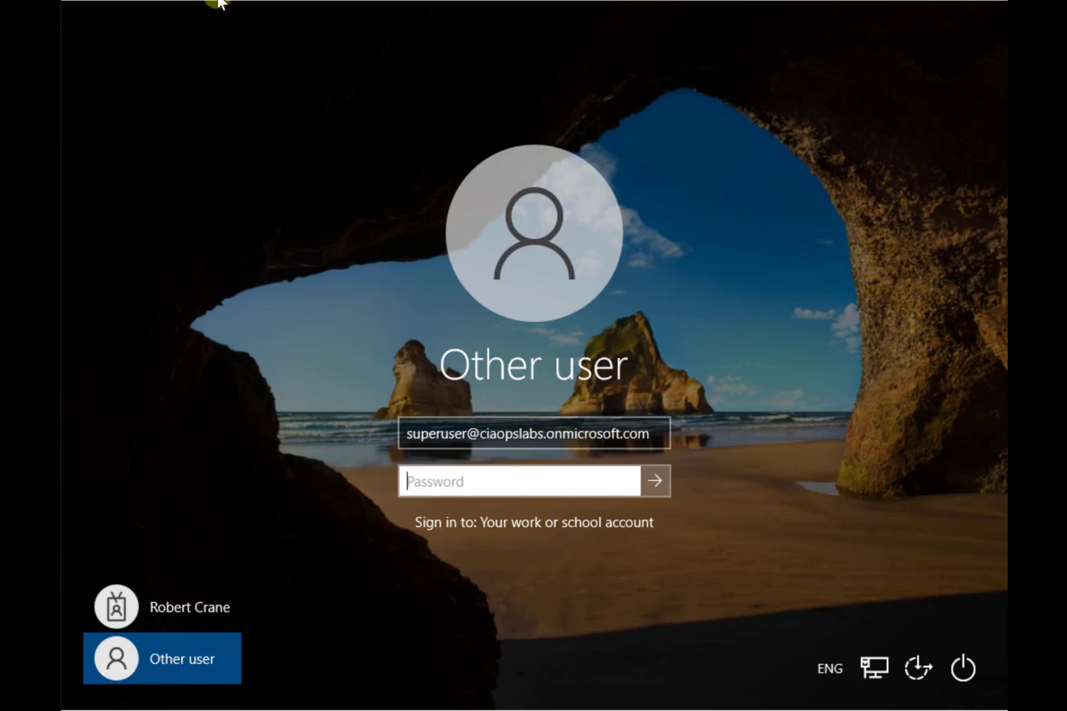
{"action": "left_click", "coordinate": [216, 1]}
{"action": "left_click", "coordinate": [230, 10]}
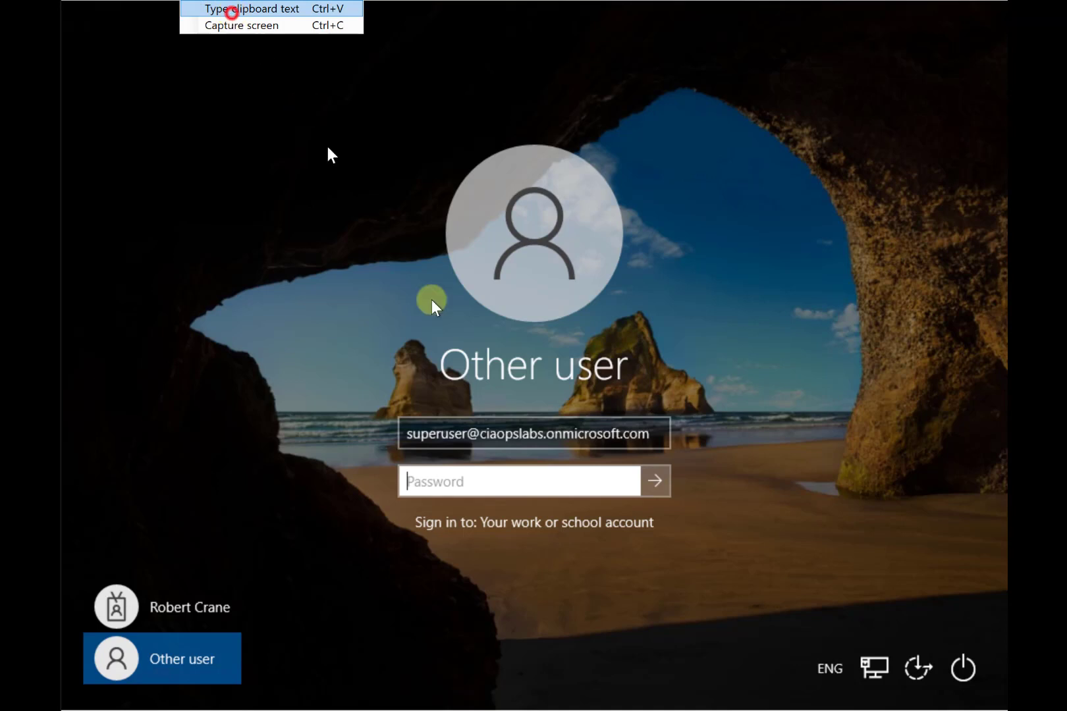
{"action": "left_click", "coordinate": [657, 484]}
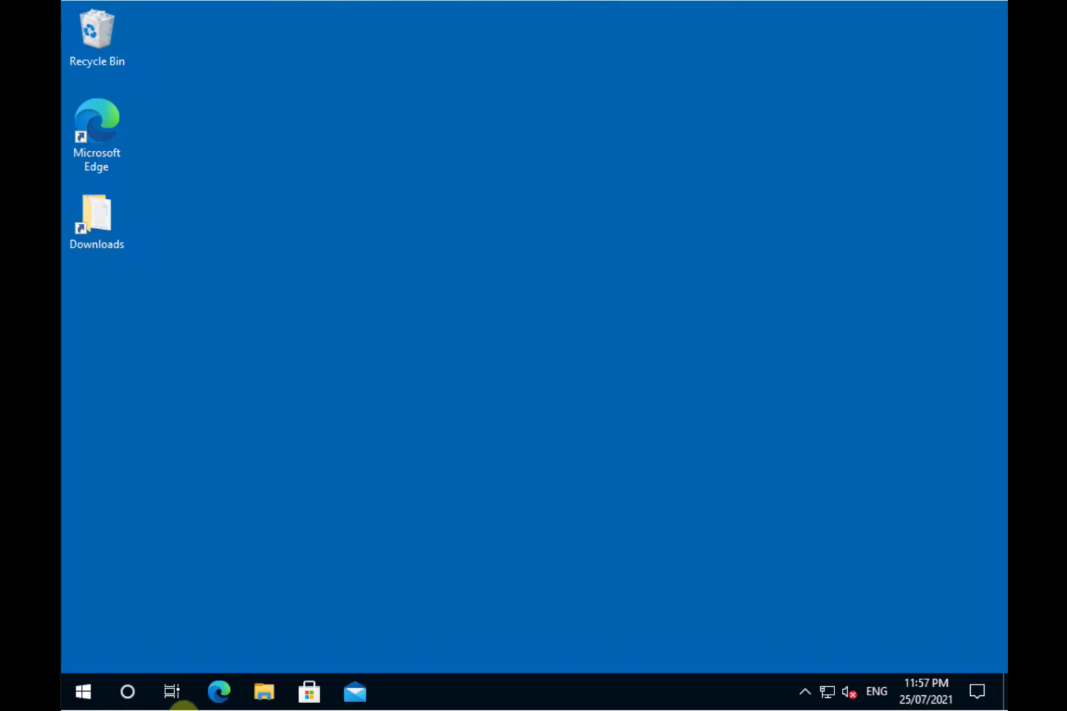
Step: Read the AppLocker policy paths in intune.txt from File Explorer's recent files, then close Notepad
{"action": "left_click", "coordinate": [266, 693]}
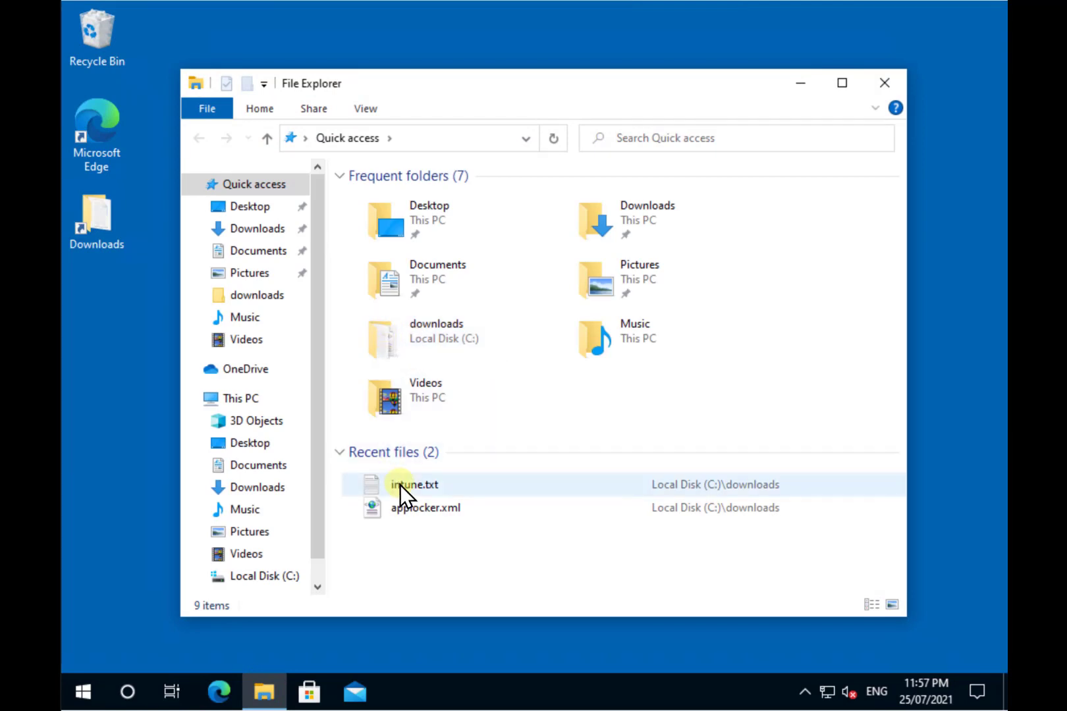
{"action": "double_click", "coordinate": [401, 486]}
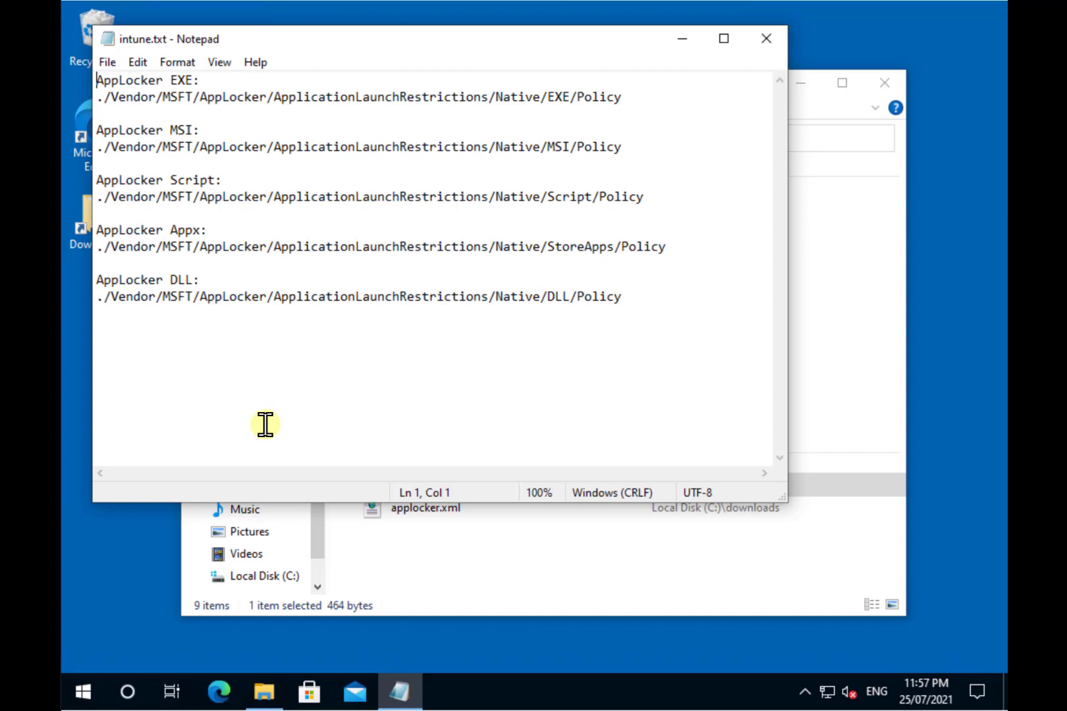
{"action": "left_click", "coordinate": [771, 41]}
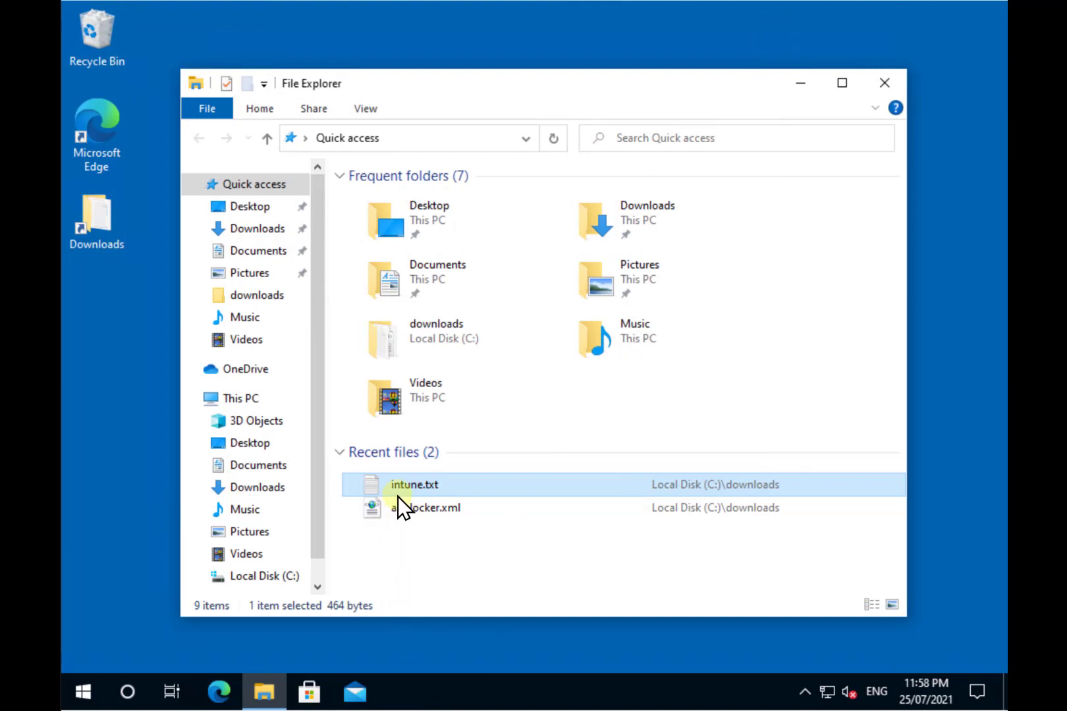
Step: Open applocker.xml in Notepad via Open with
{"action": "right_click", "coordinate": [406, 516]}
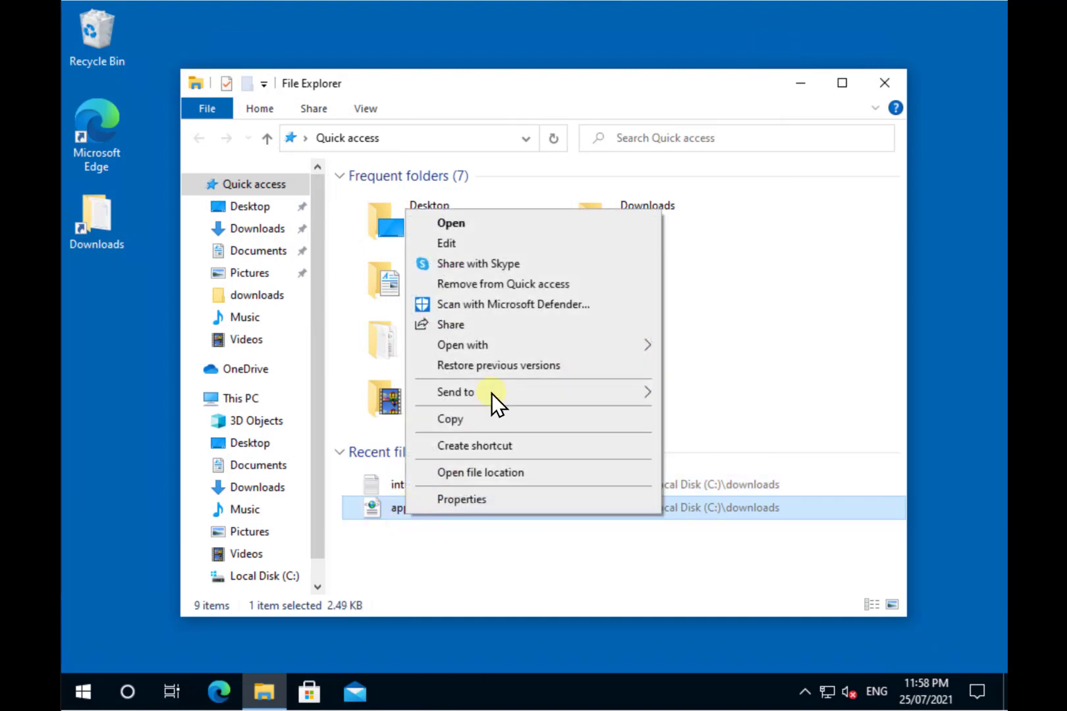
{"action": "left_click", "coordinate": [499, 345]}
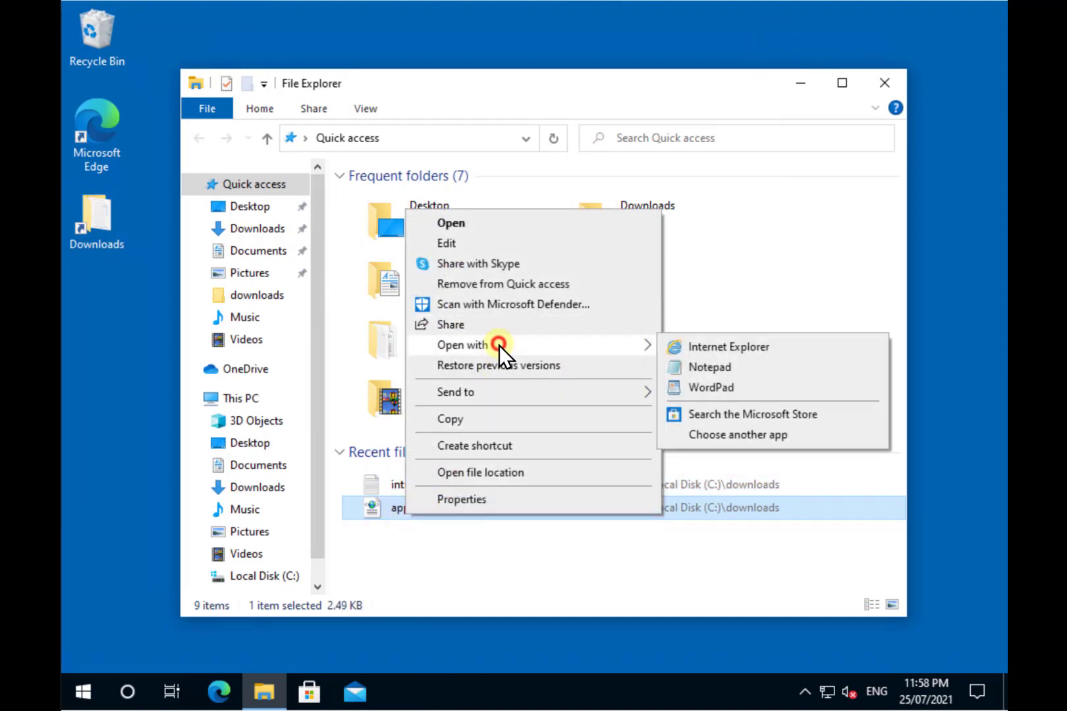
{"action": "left_click", "coordinate": [724, 370]}
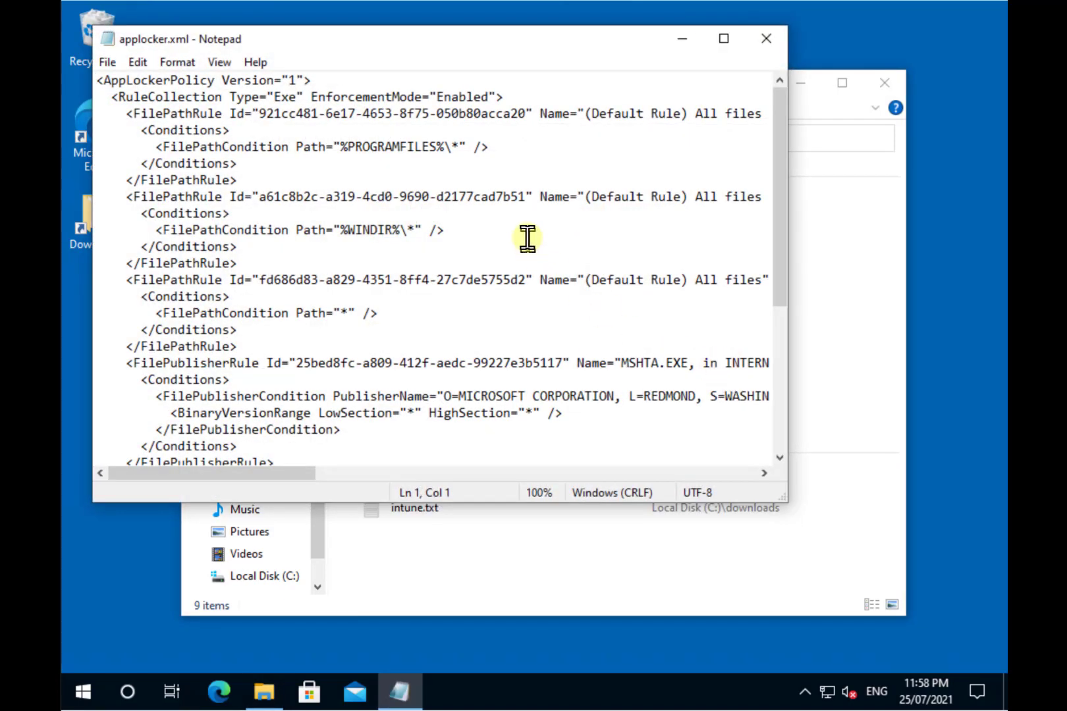
Step: Maximize Notepad, highlight the Exe and Appx RuleCollection blocks, then close the file
{"action": "left_click_drag", "start_coordinate": [513, 97], "coordinate": [95, 99]}
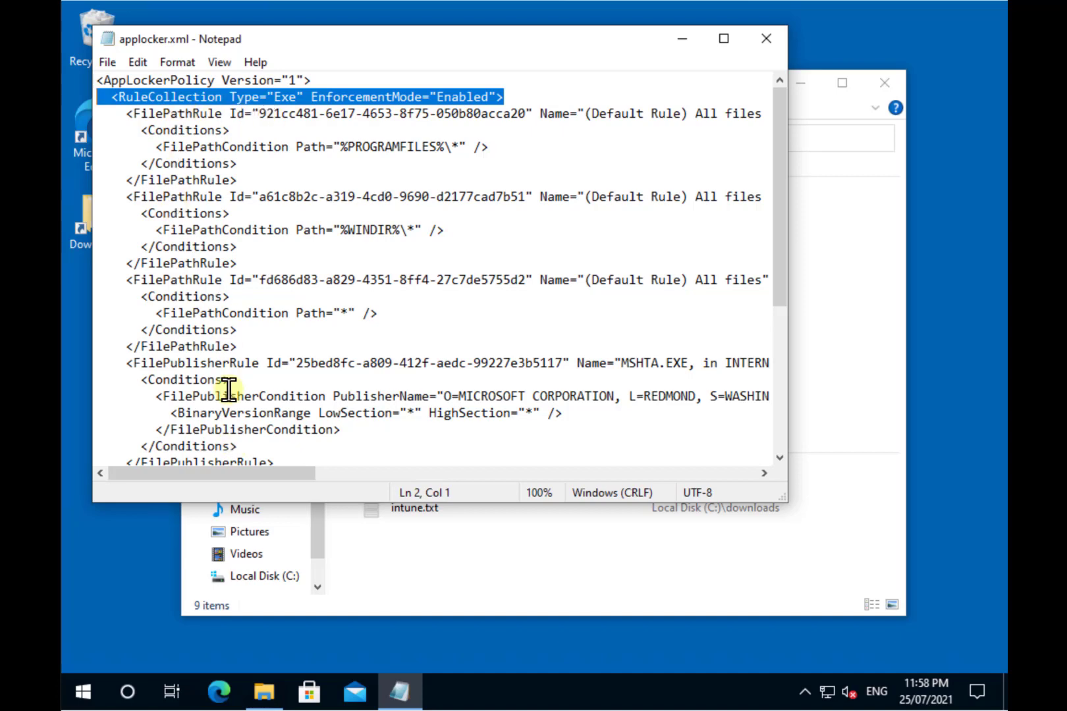
{"action": "scroll", "coordinate": [228, 390], "scroll_direction": "down", "scroll_amount": 1}
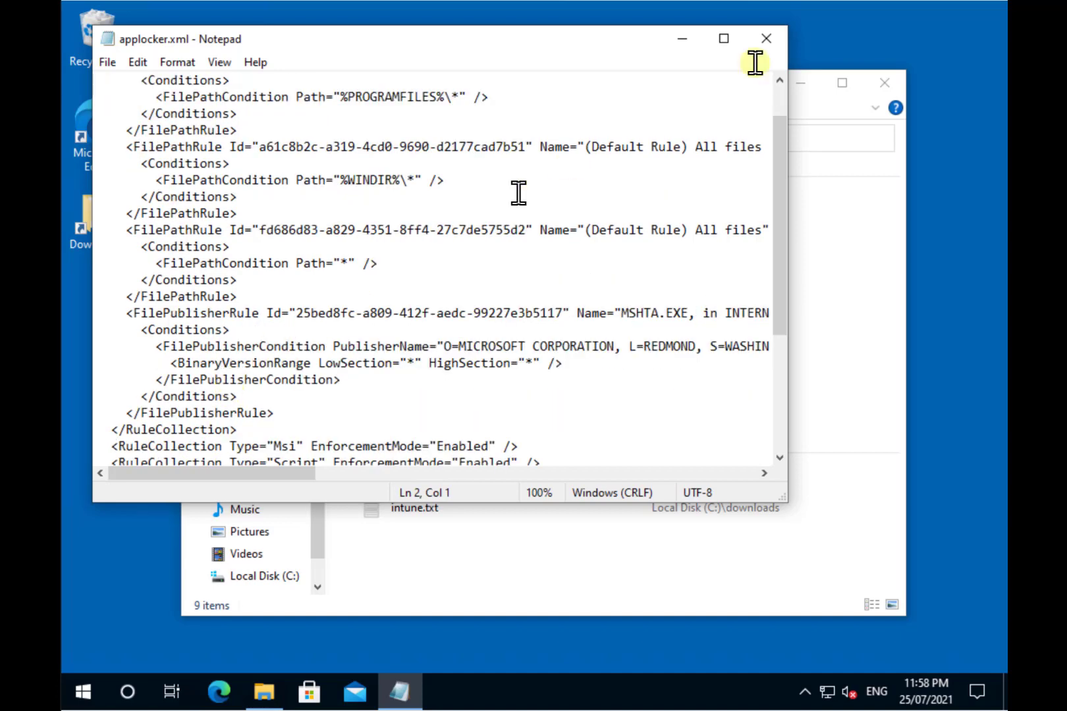
{"action": "left_click", "coordinate": [723, 40]}
{"action": "left_click_drag", "start_coordinate": [218, 398], "coordinate": [61, 66]}
{"action": "scroll", "coordinate": [90, 97], "scroll_direction": "up", "scroll_amount": 1}
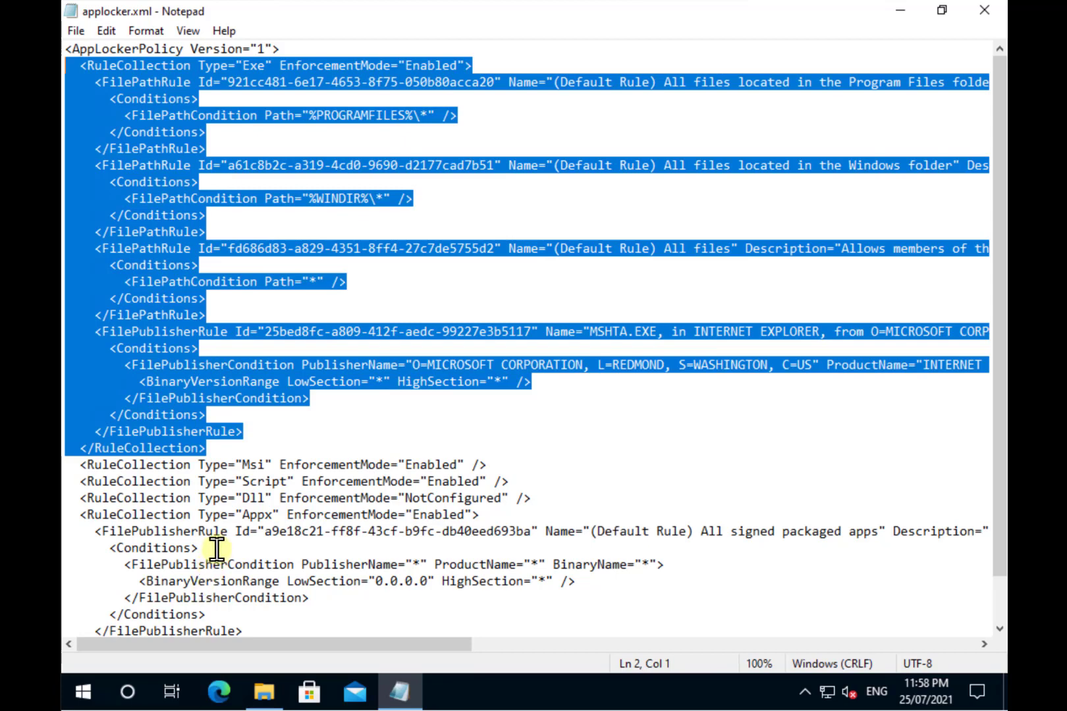
{"action": "scroll", "coordinate": [217, 550], "scroll_direction": "down", "scroll_amount": 1}
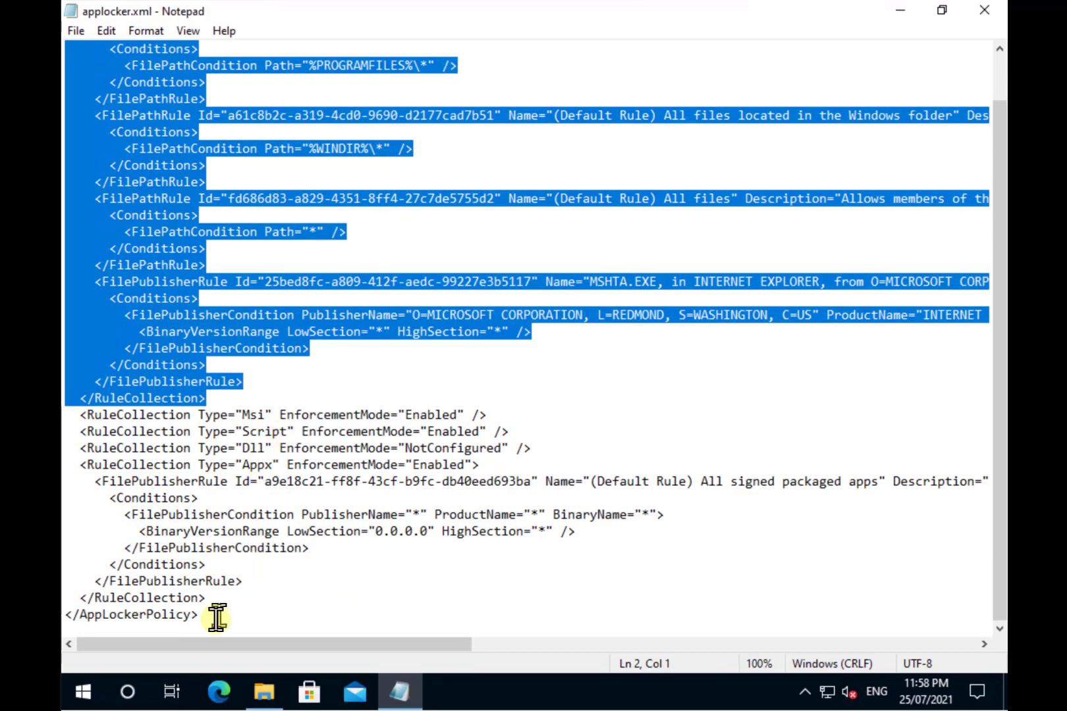
{"action": "left_click_drag", "start_coordinate": [208, 601], "coordinate": [63, 465]}
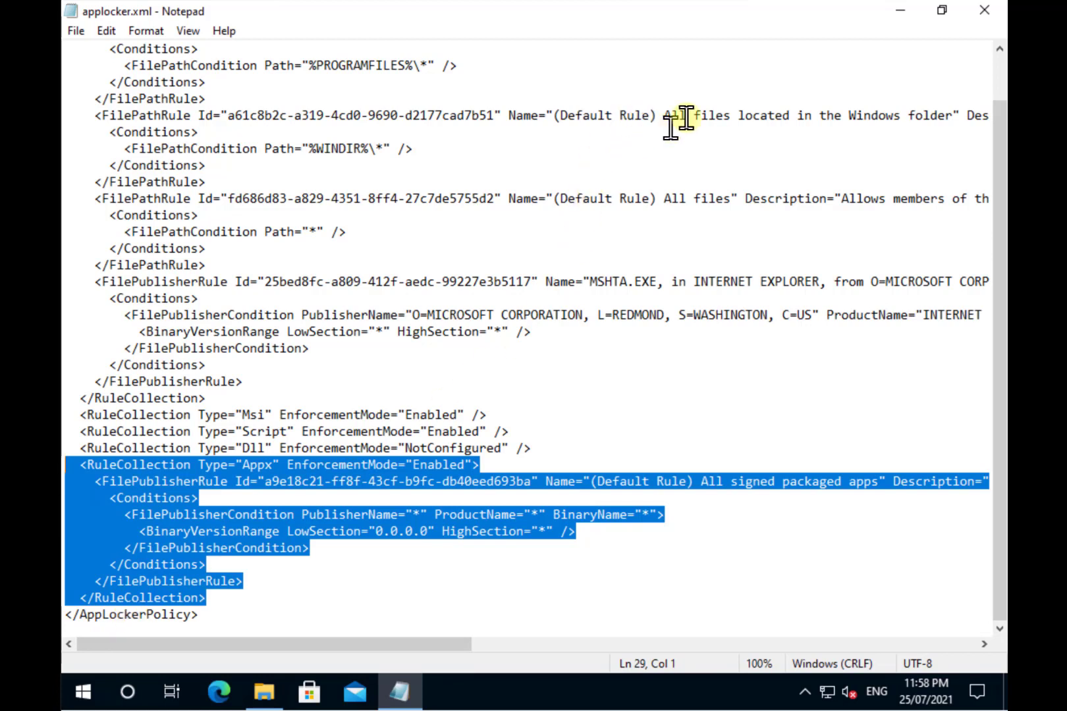
{"action": "left_click", "coordinate": [986, 13]}
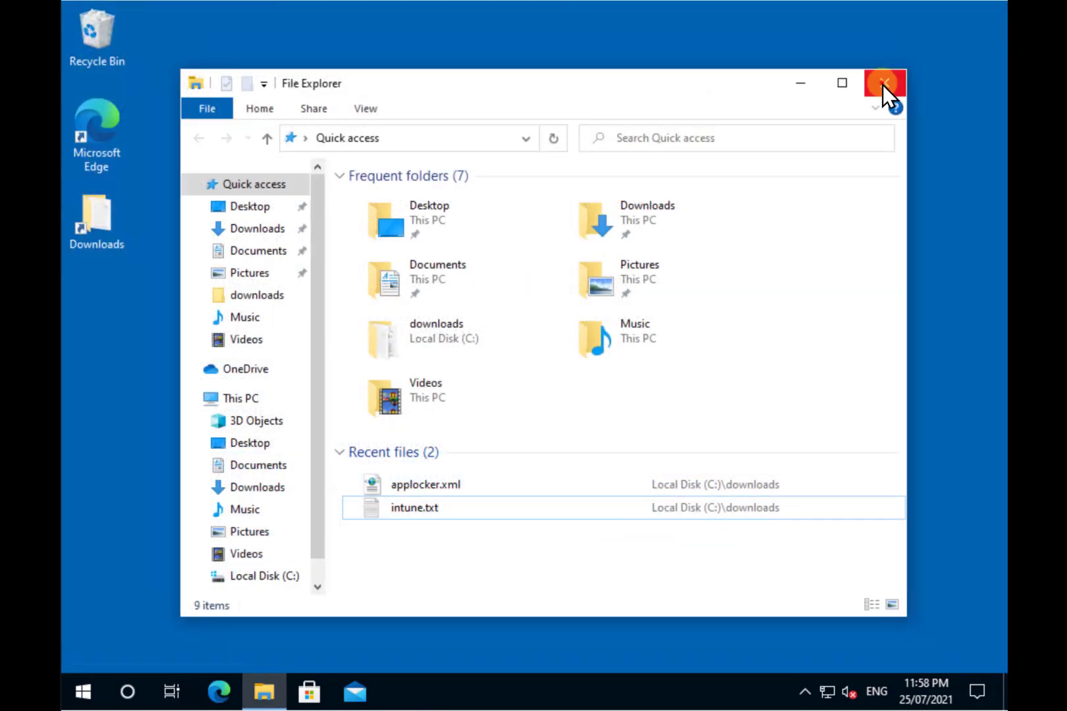
Step: Close the File Explorer window, leaving the empty Windows 10 desktop
{"action": "left_click", "coordinate": [882, 85]}
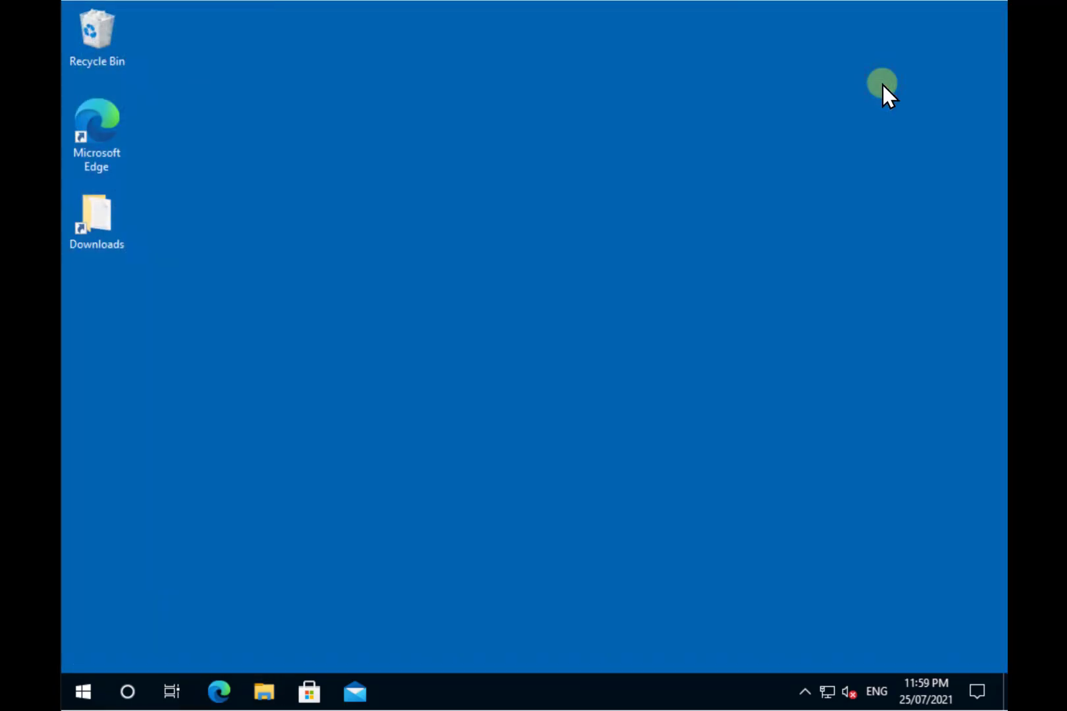